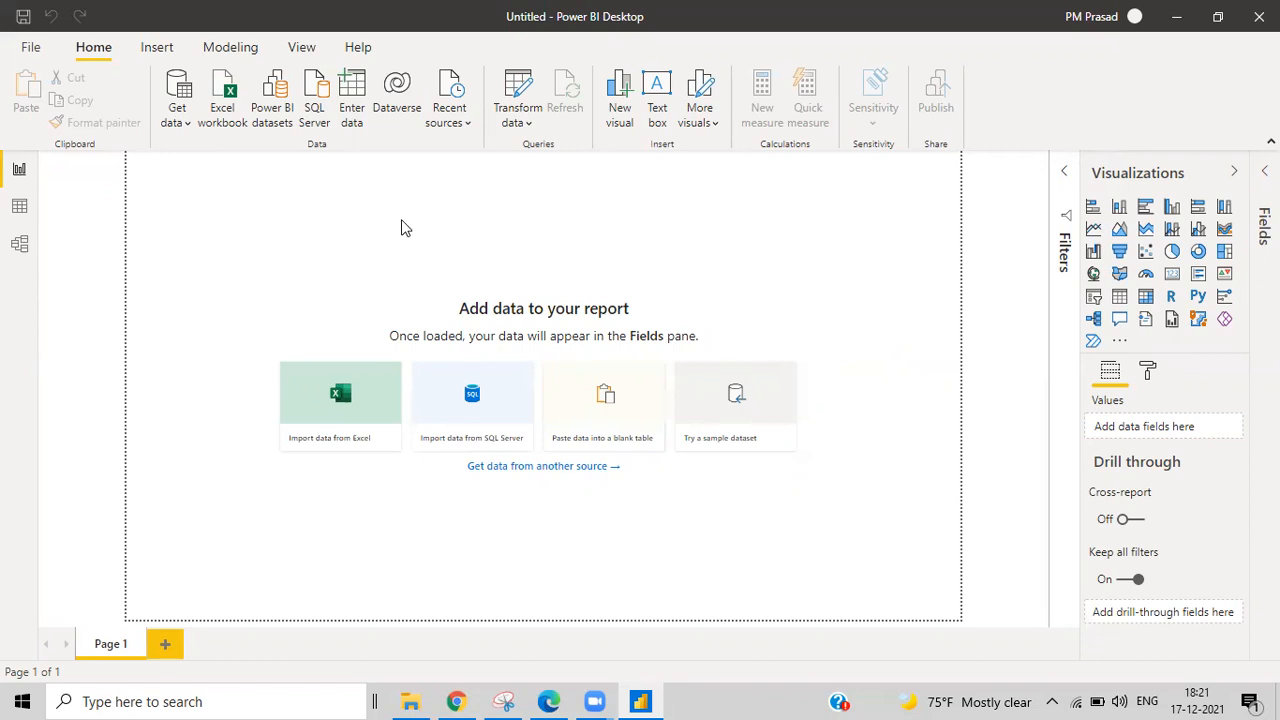
Step: Connect to the Excel workbook "Day 10-Sample Data for Split by.xlsx" from the pbi class files as the report's data source
click(176, 121)
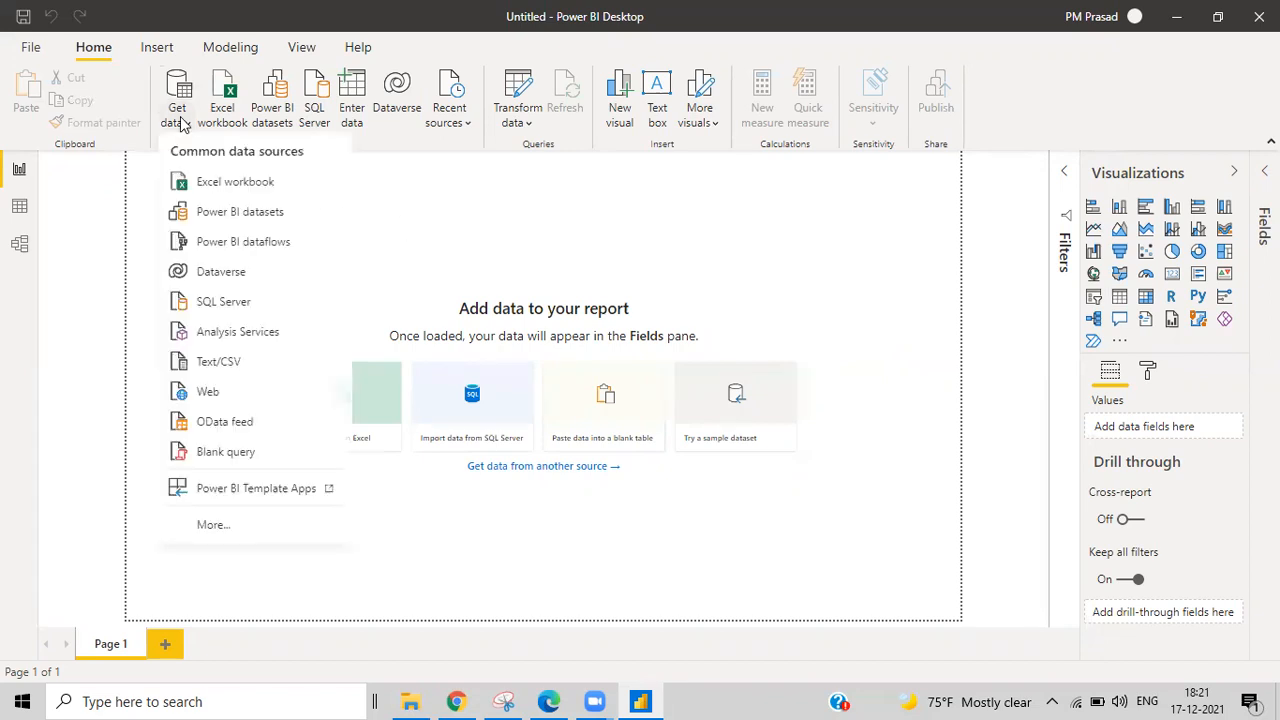
click(248, 192)
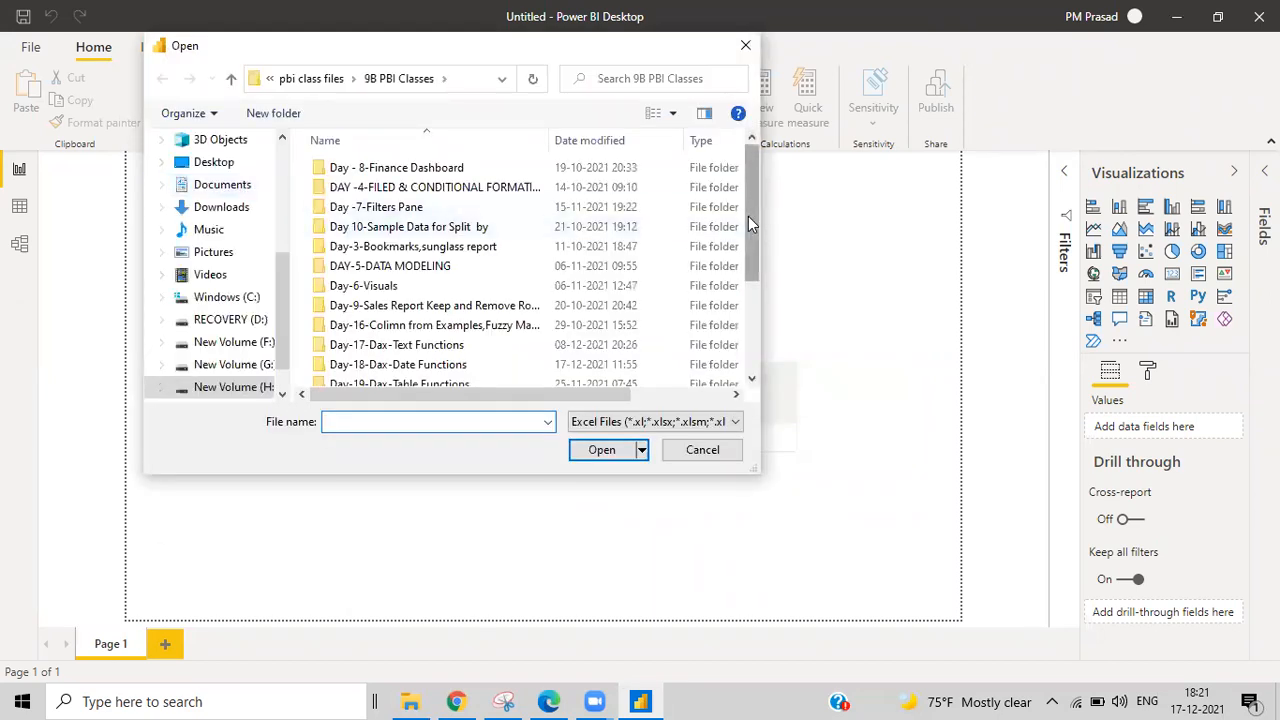
drag(748, 216, 750, 343)
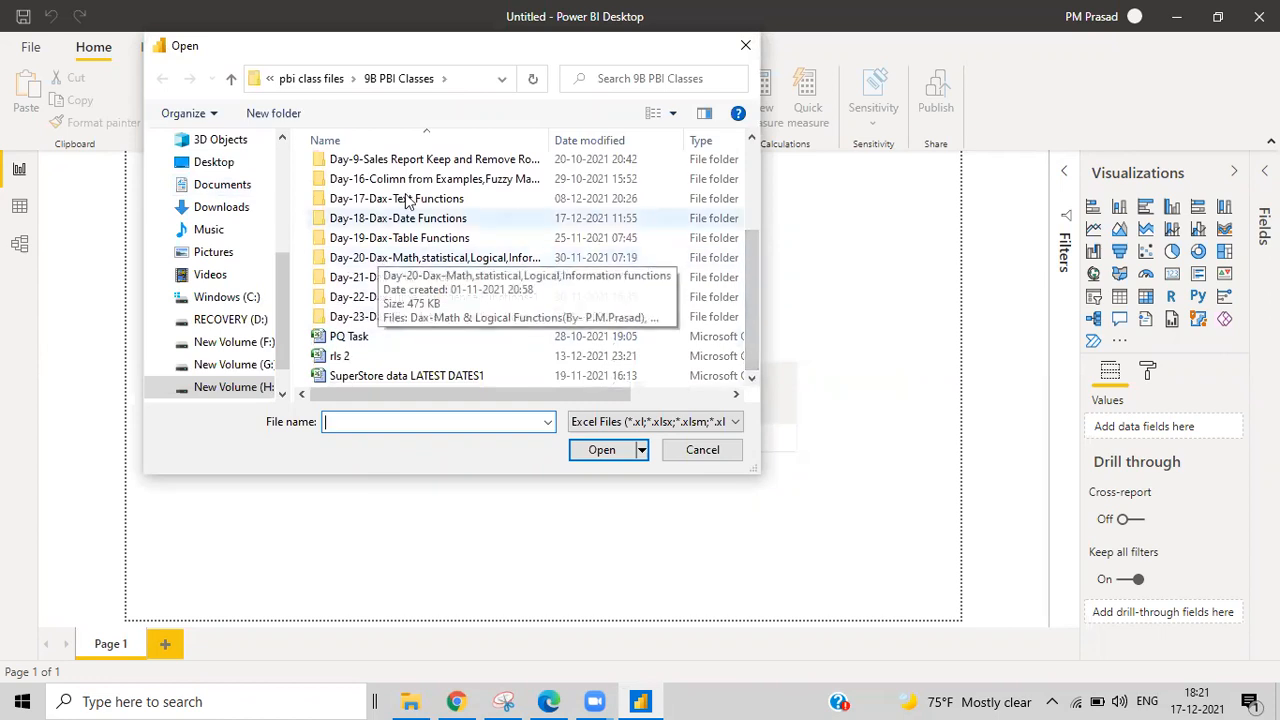
scroll(425, 252, up, 10)
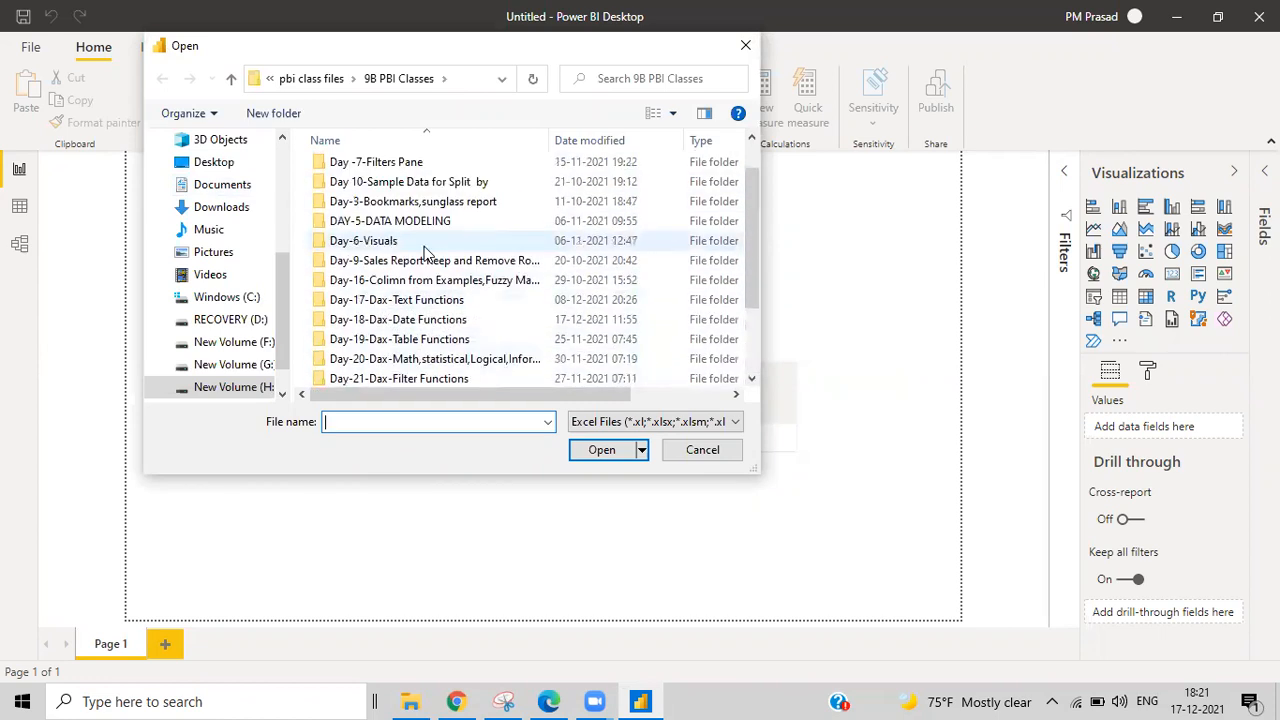
click(320, 79)
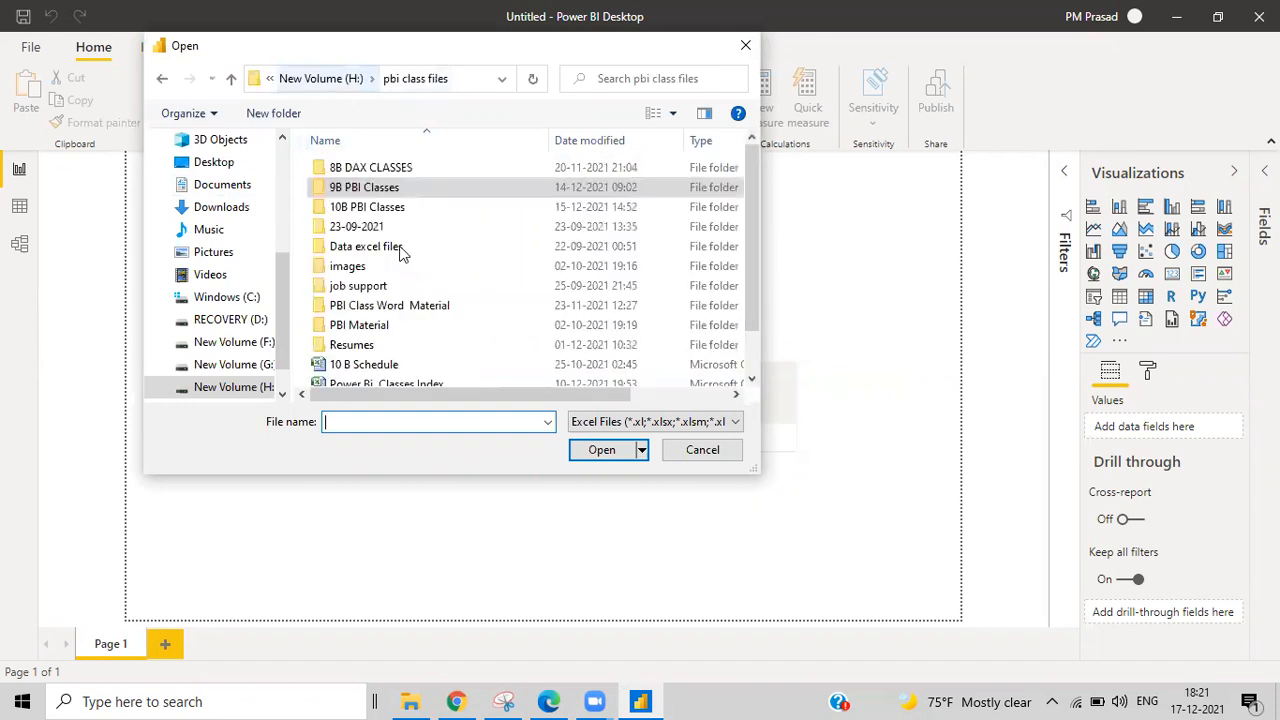
double_click(378, 325)
double_click(420, 325)
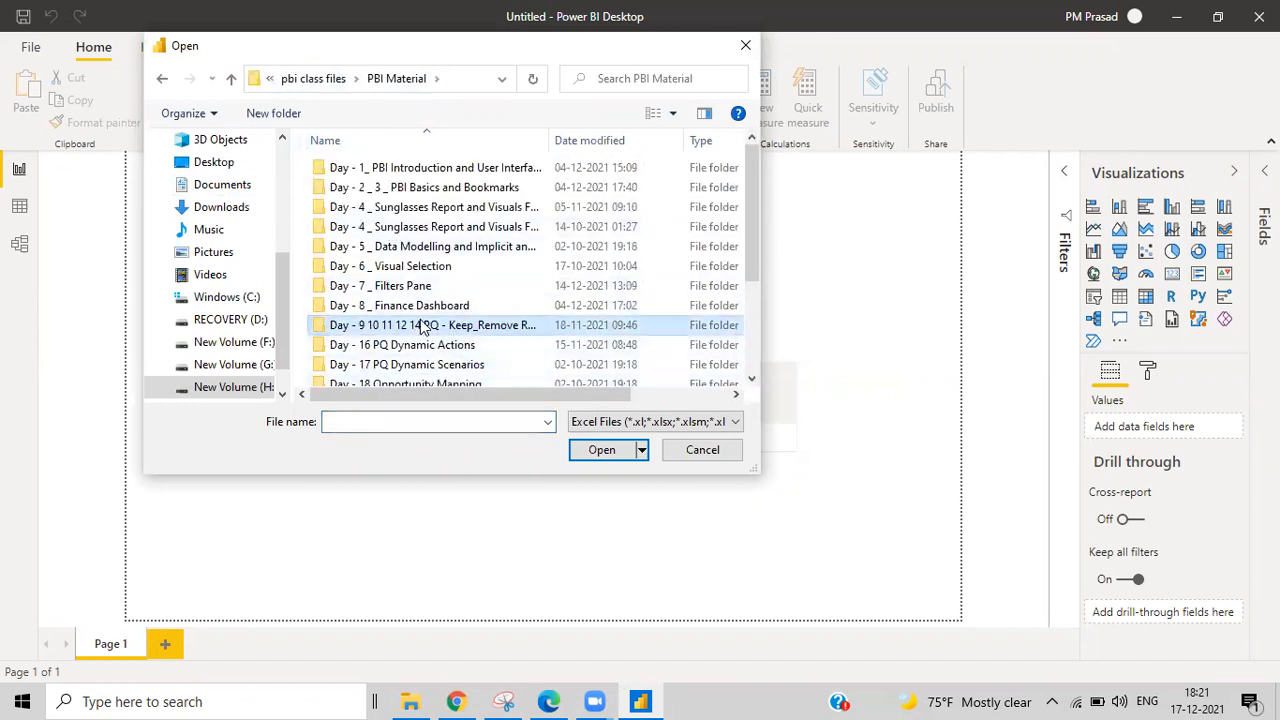
click(445, 208)
double_click(445, 208)
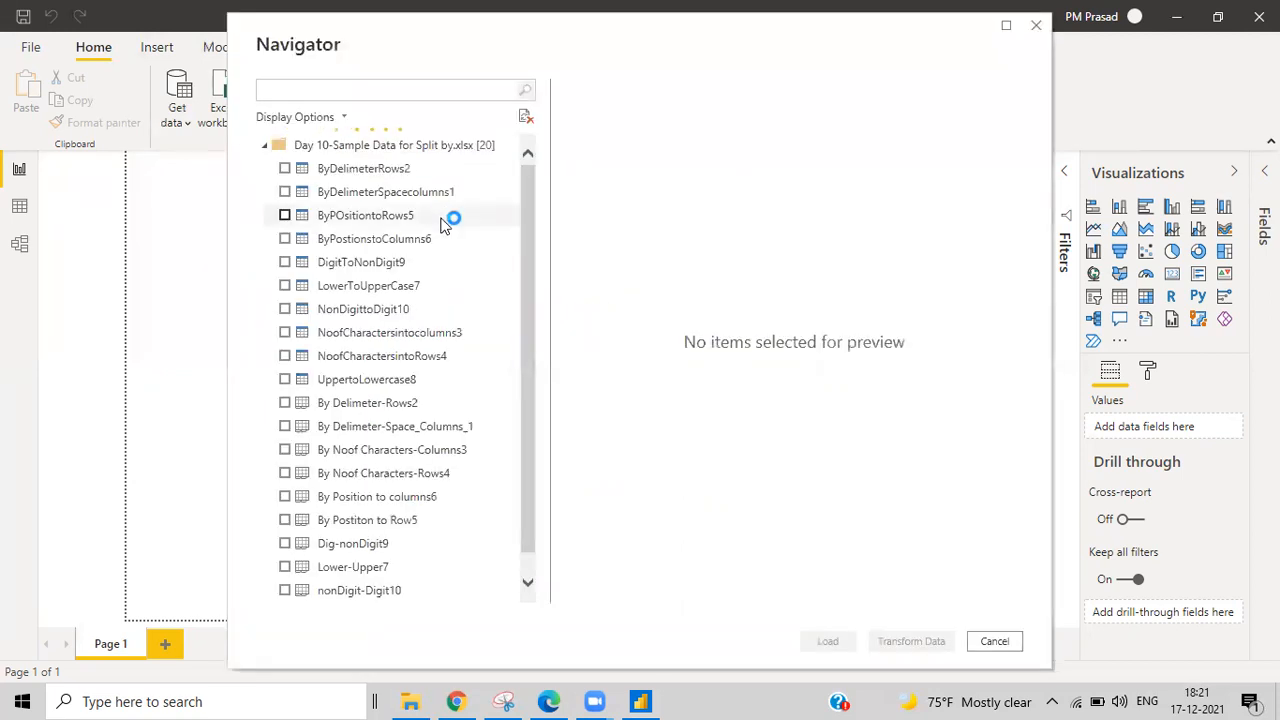
Step: Select the ten tables from ByDelimeterRows2 through UppertoLowercase8 in the workbook and open them for transformation in Power Query
click(284, 168)
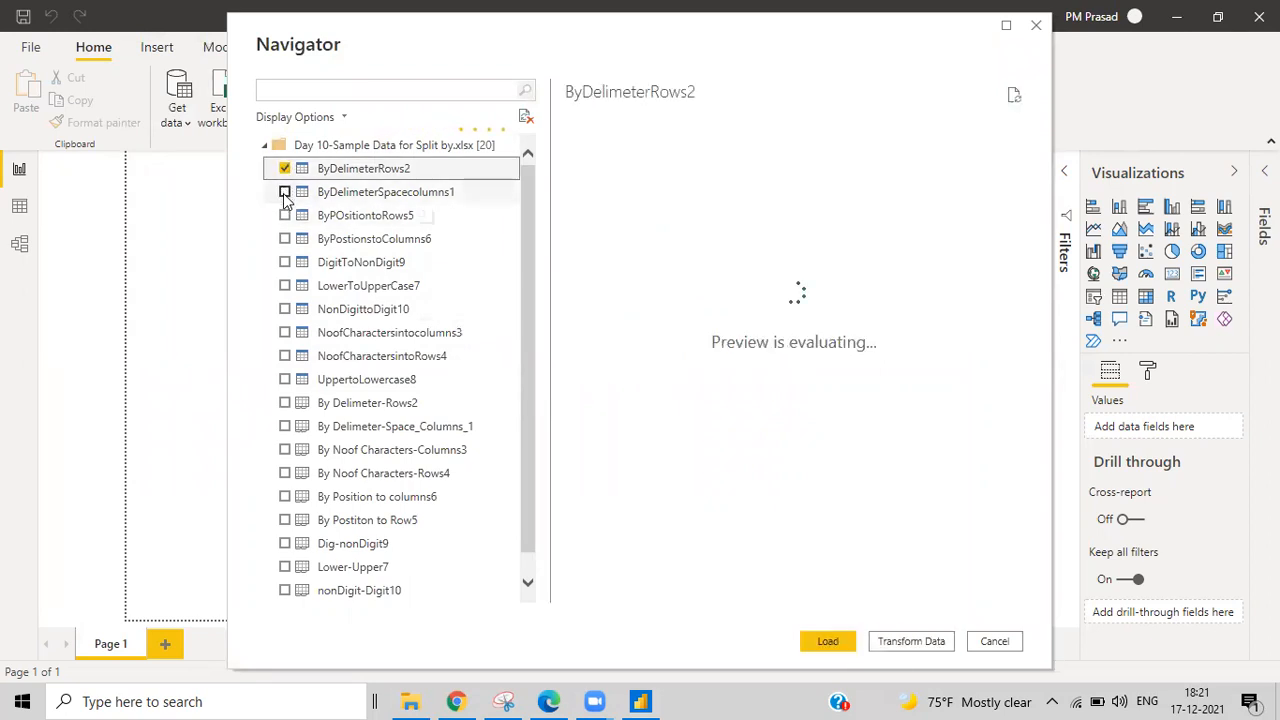
click(284, 191)
click(284, 215)
click(290, 238)
click(284, 262)
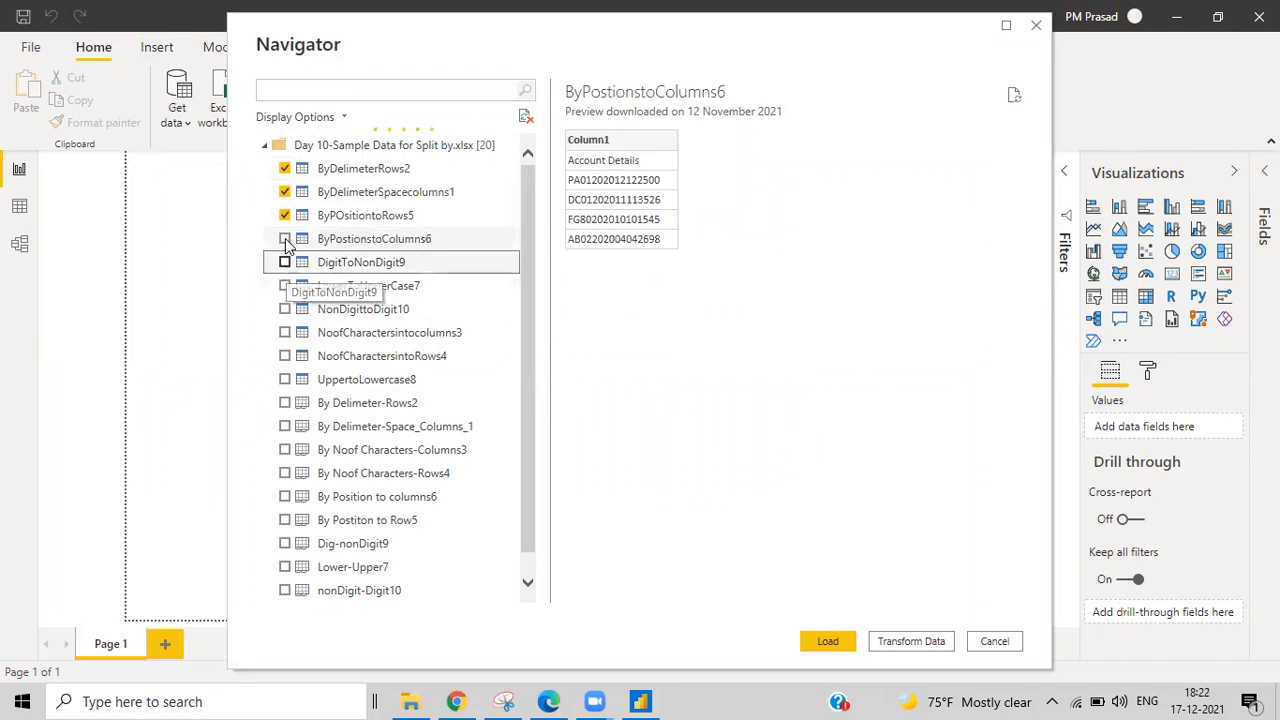
click(285, 239)
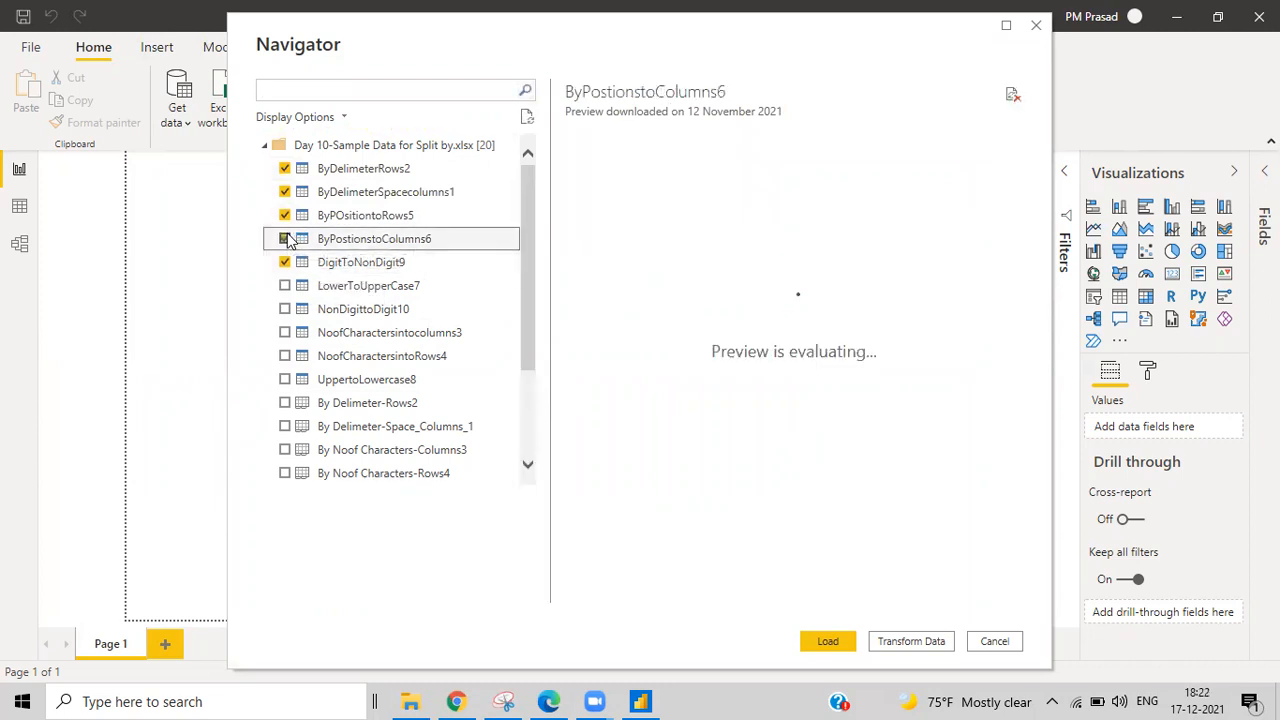
click(285, 309)
click(285, 332)
click(285, 357)
click(285, 379)
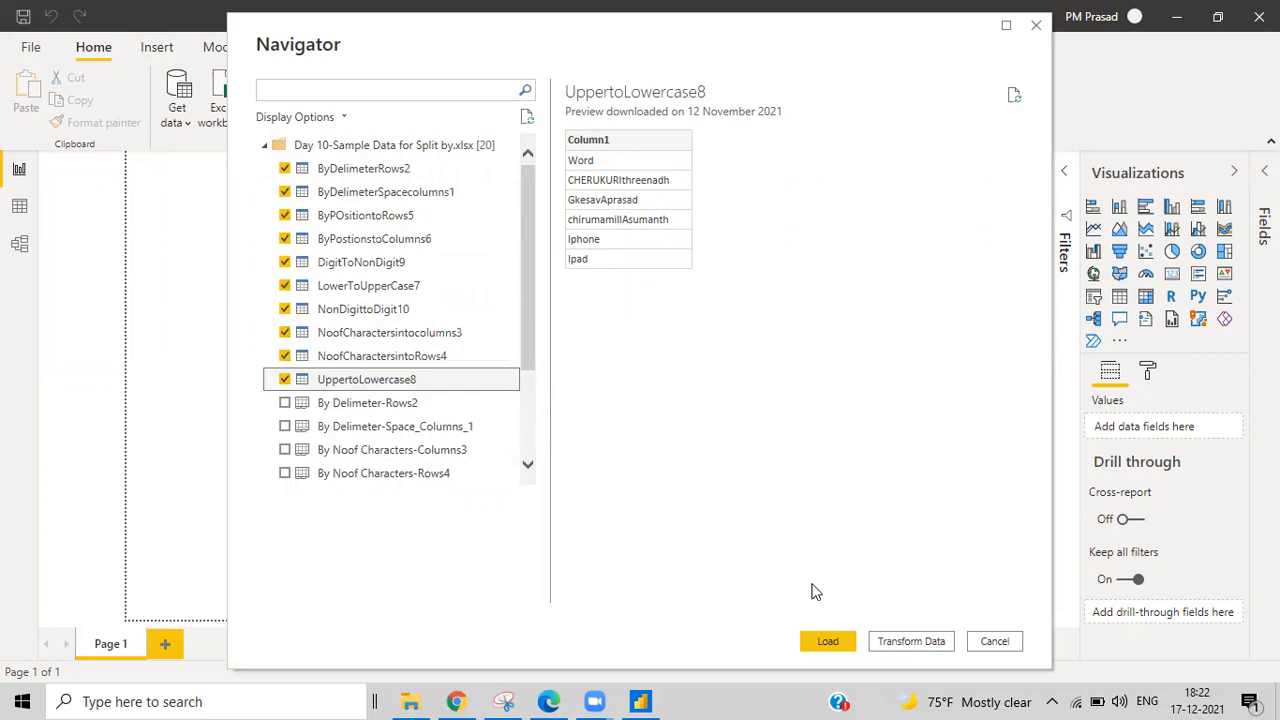
click(908, 641)
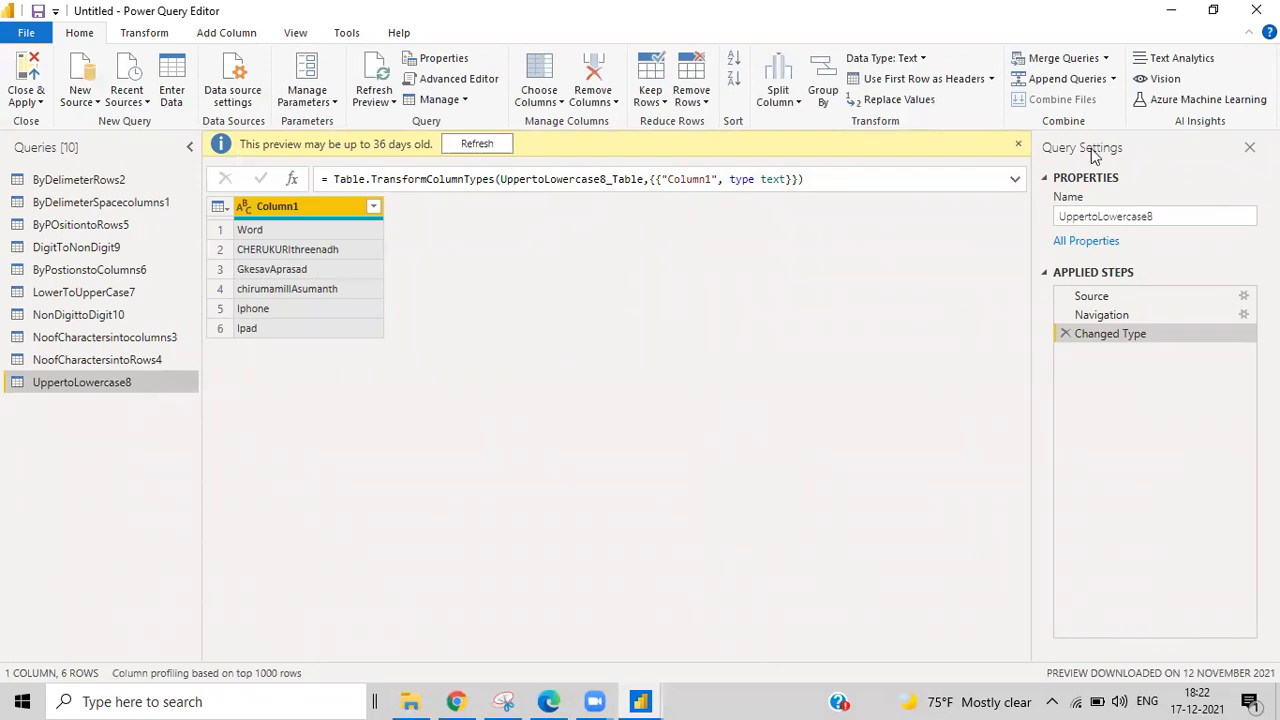
click(1018, 143)
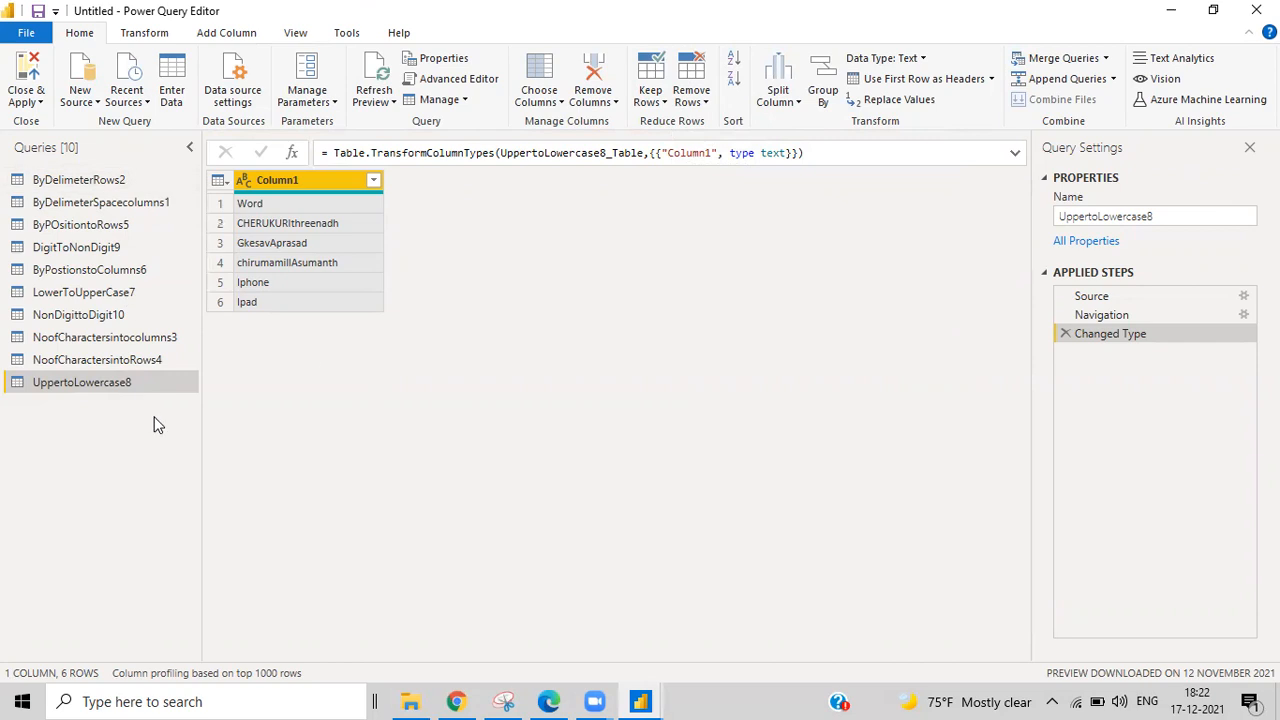
Step: Promote the first row to column headers in the ByDelimeterSpacecolumns1 query
click(799, 104)
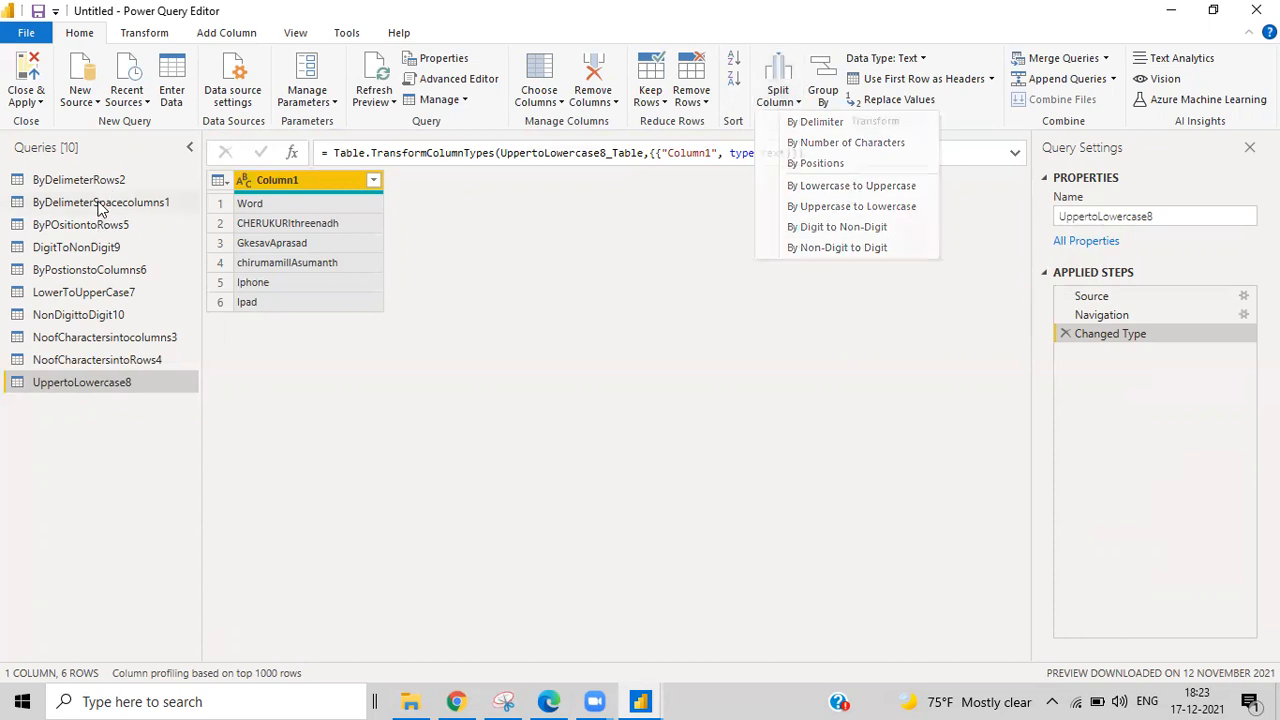
click(100, 207)
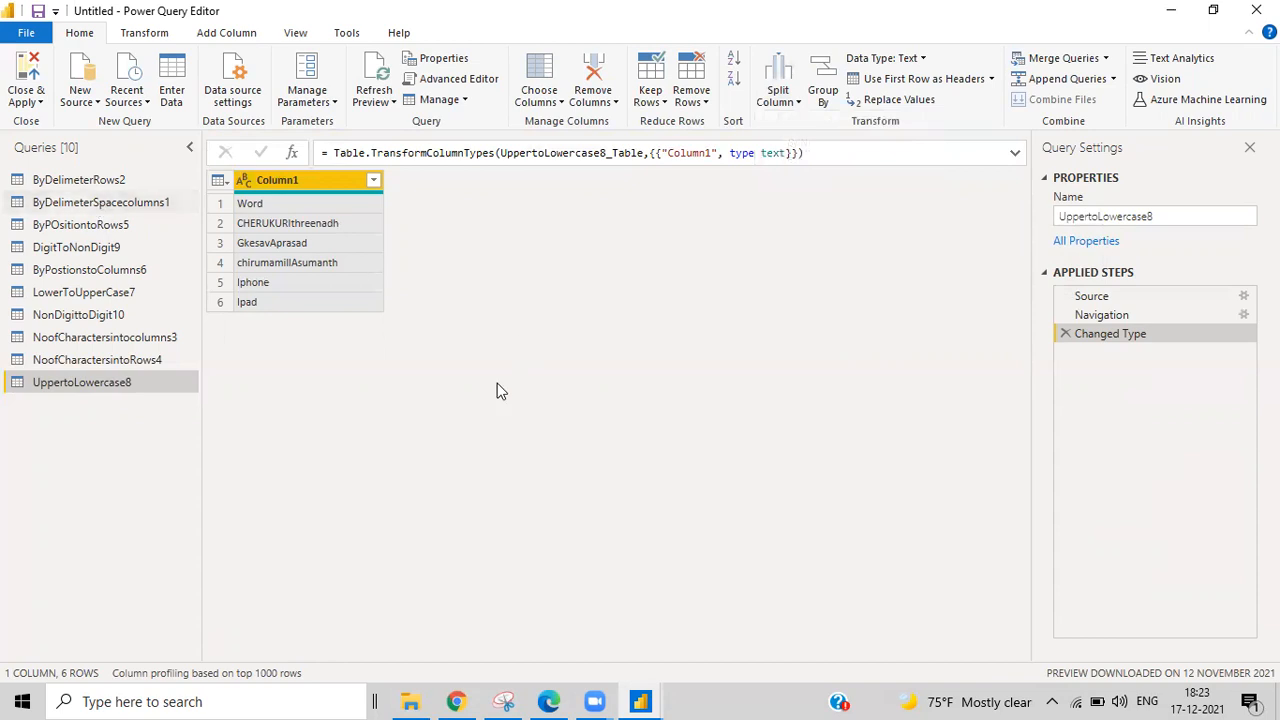
click(100, 204)
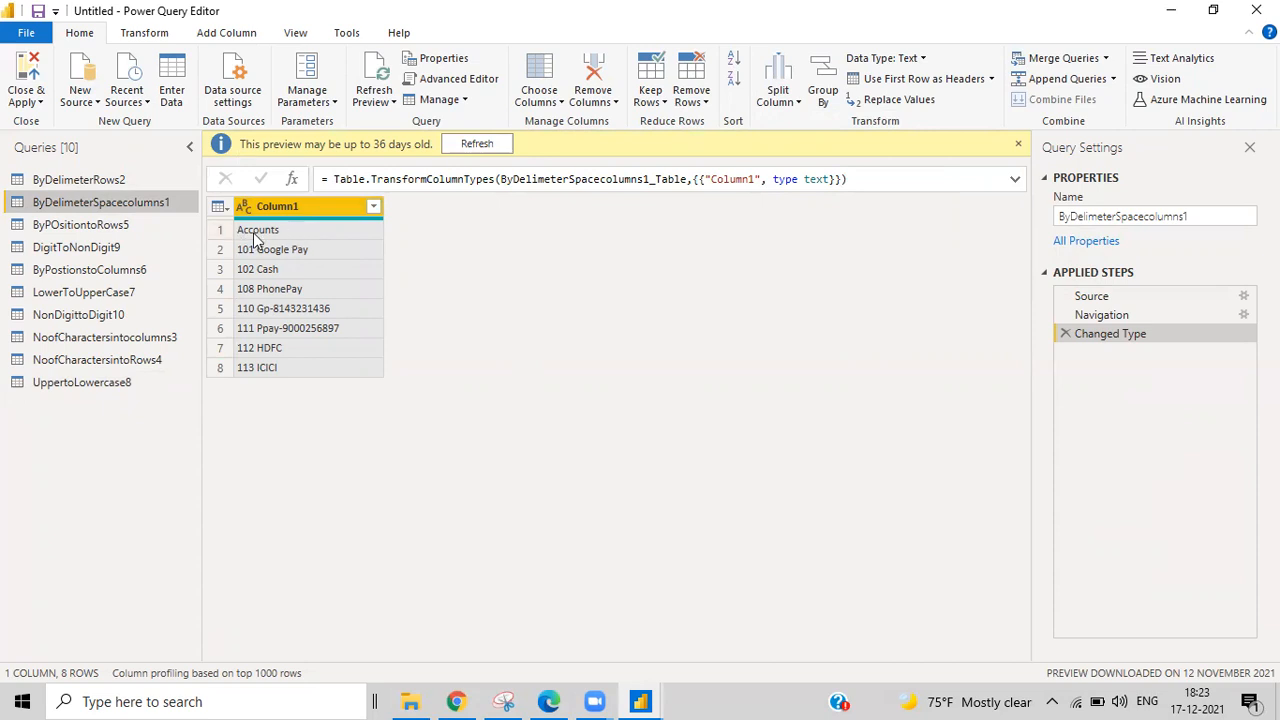
click(902, 79)
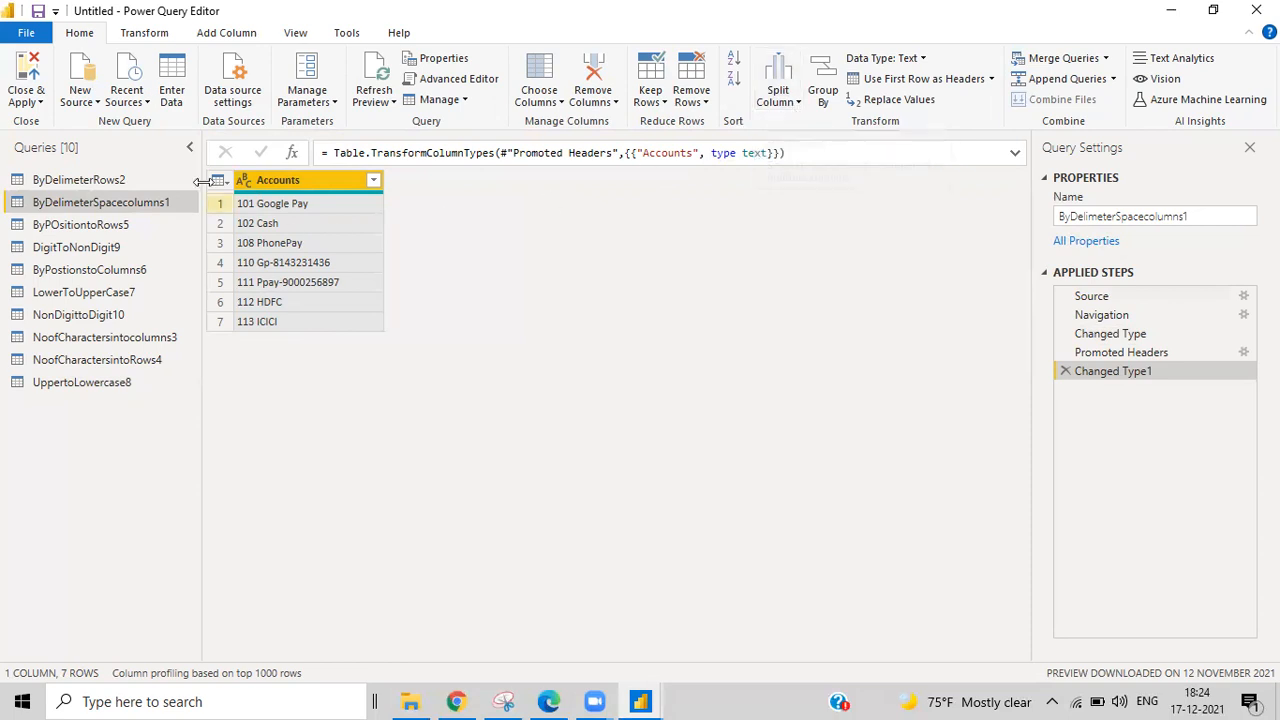
Step: Split the Accounts column by the Space delimiter at the left-most delimiter
click(224, 33)
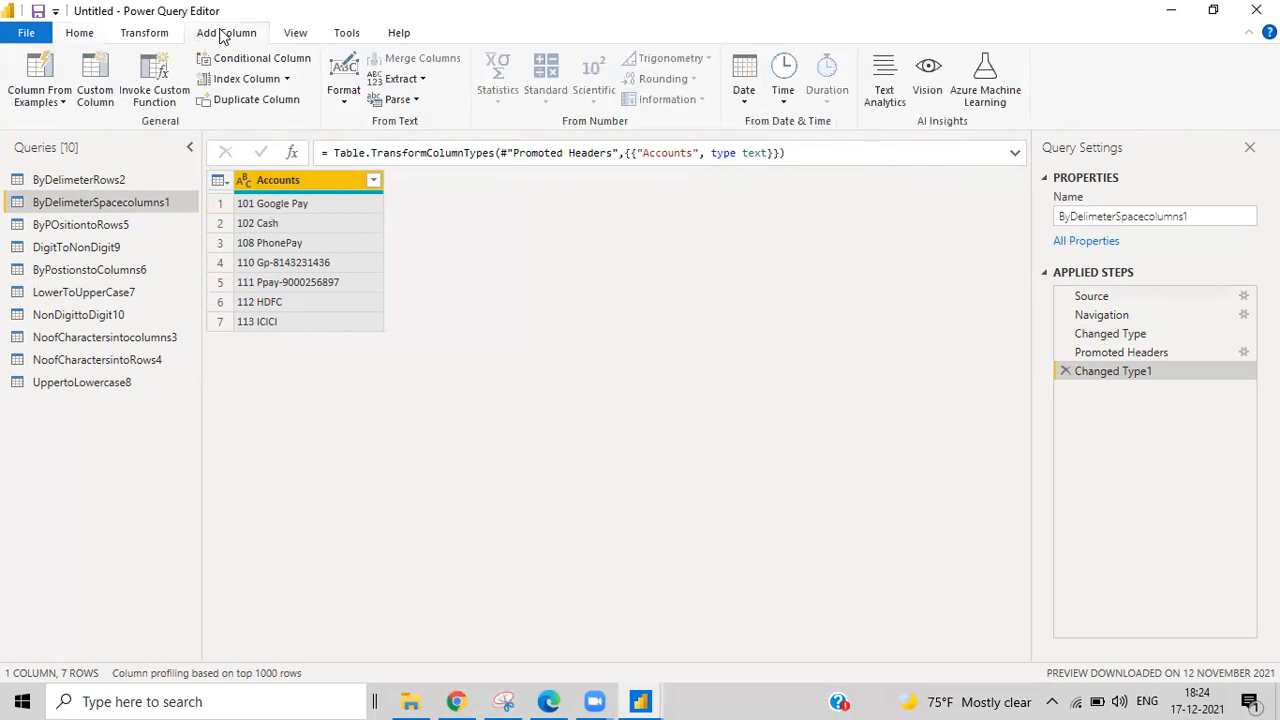
click(86, 34)
click(786, 100)
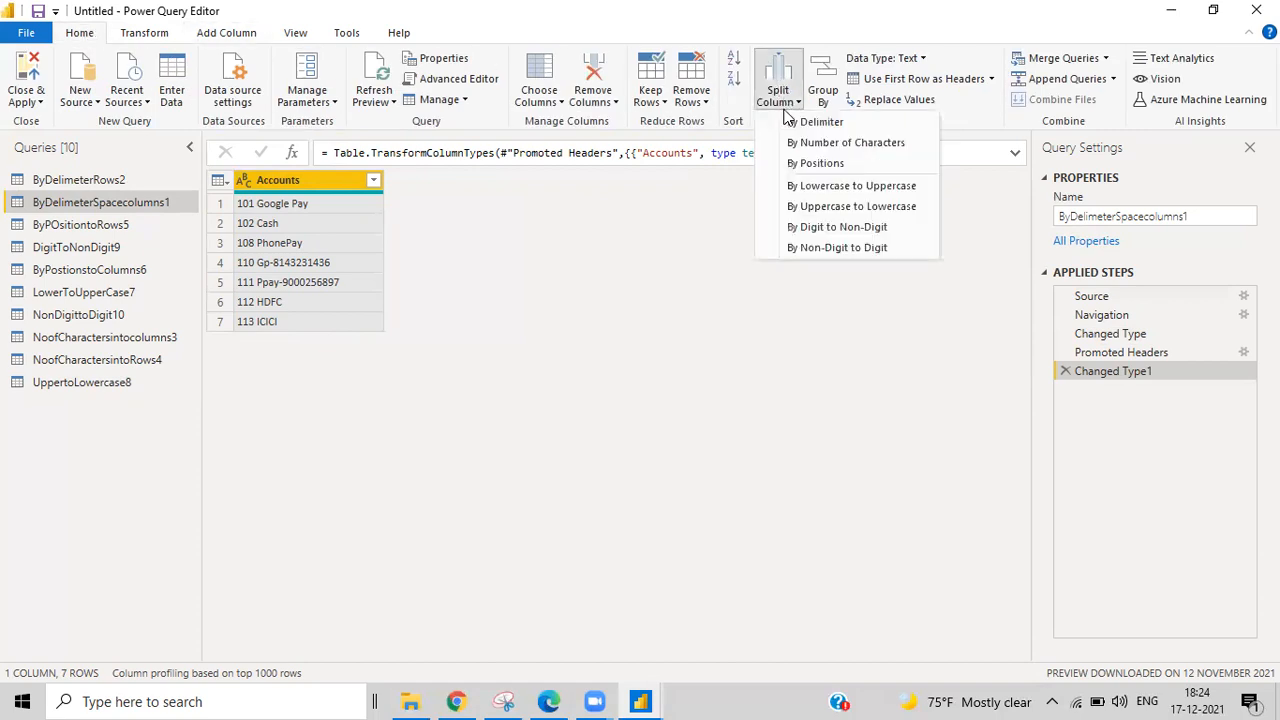
click(812, 122)
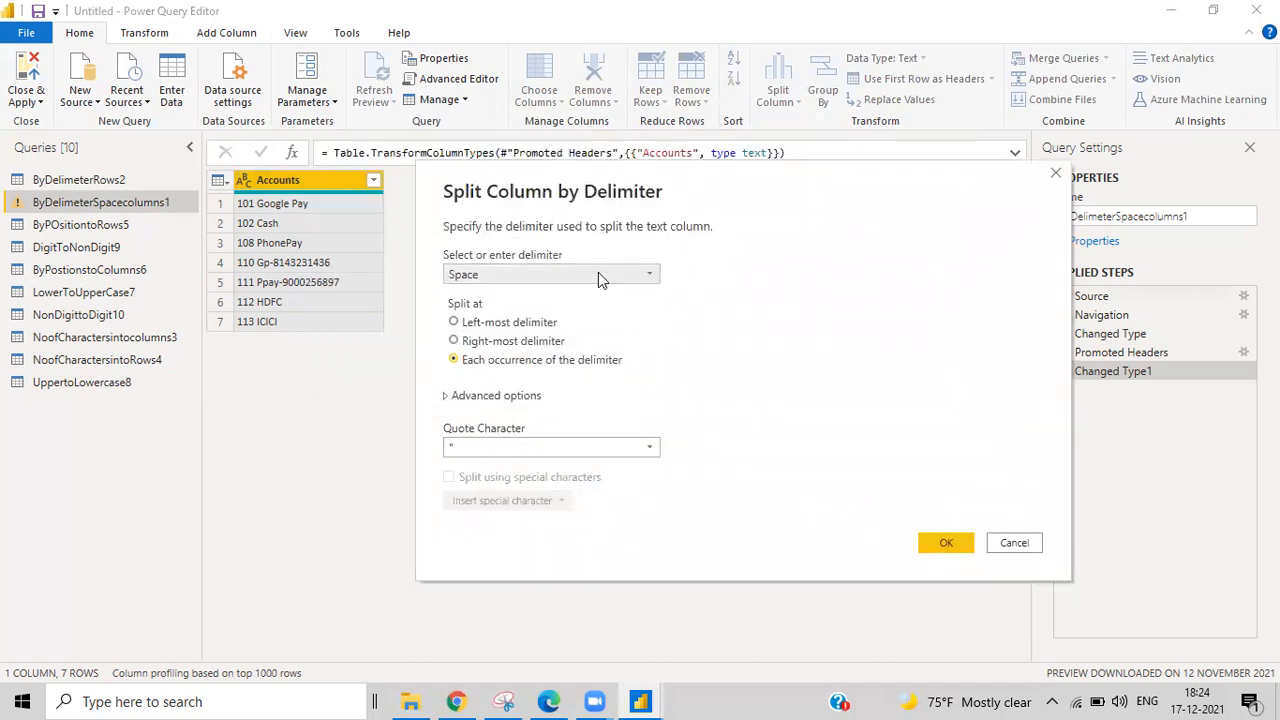
click(454, 322)
click(484, 276)
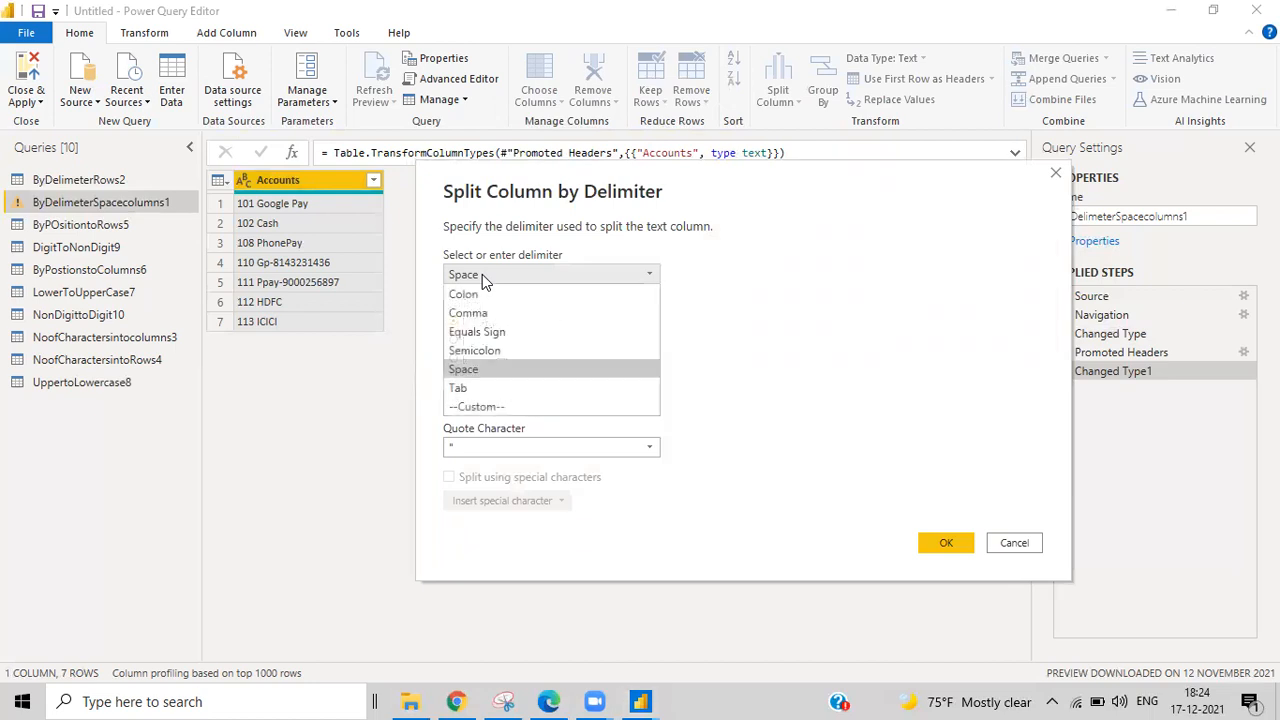
click(474, 371)
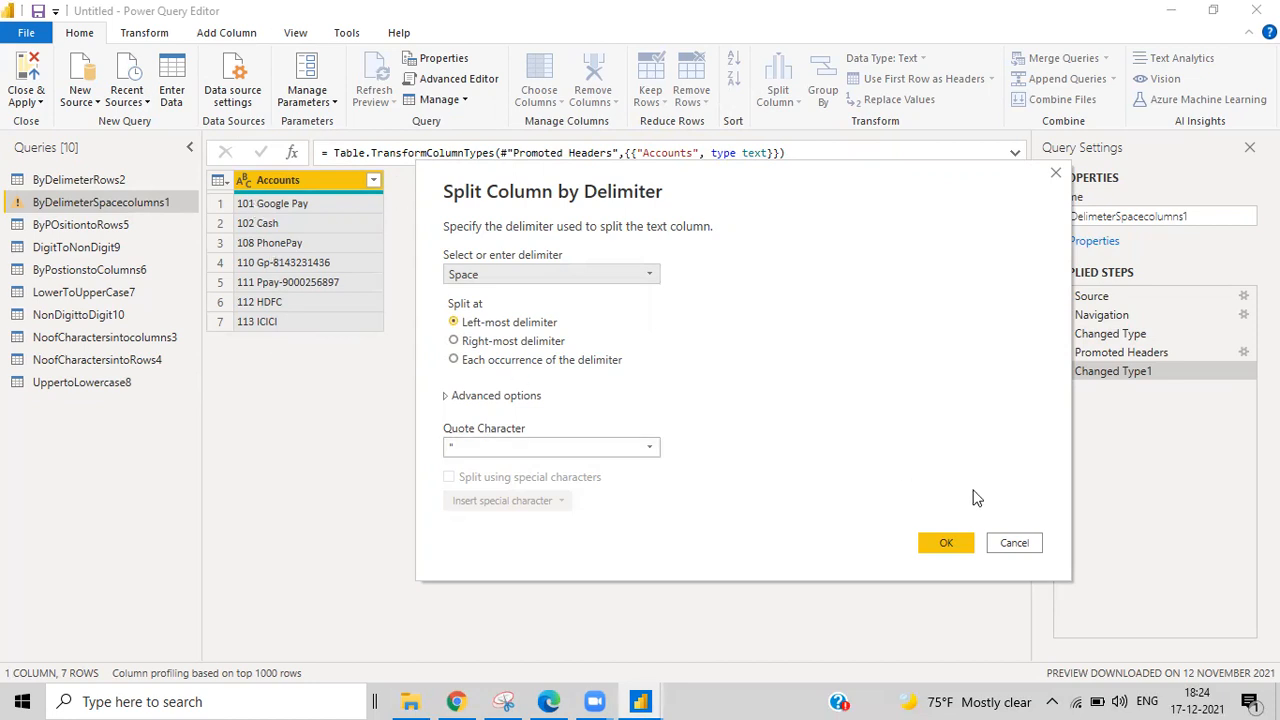
click(946, 543)
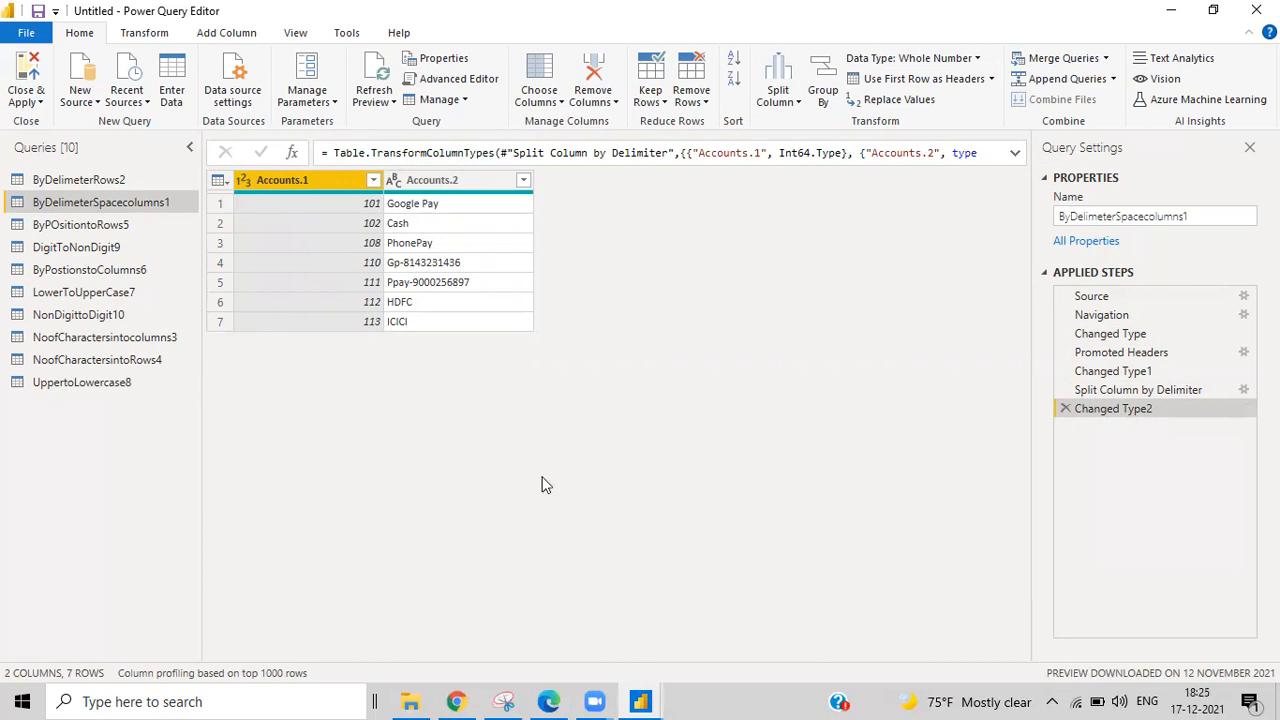
Step: Remove the Changed Type2 step and edit the Accounts split to use the right-most delimiter
click(1066, 410)
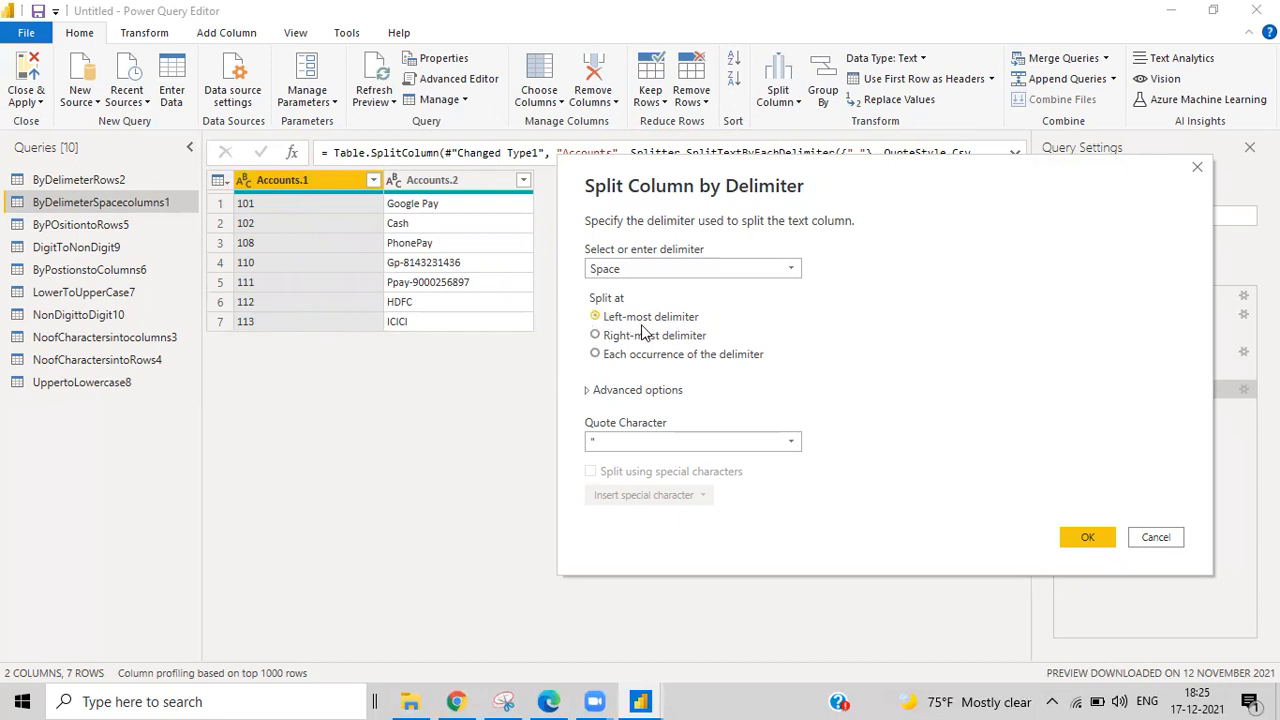
click(596, 336)
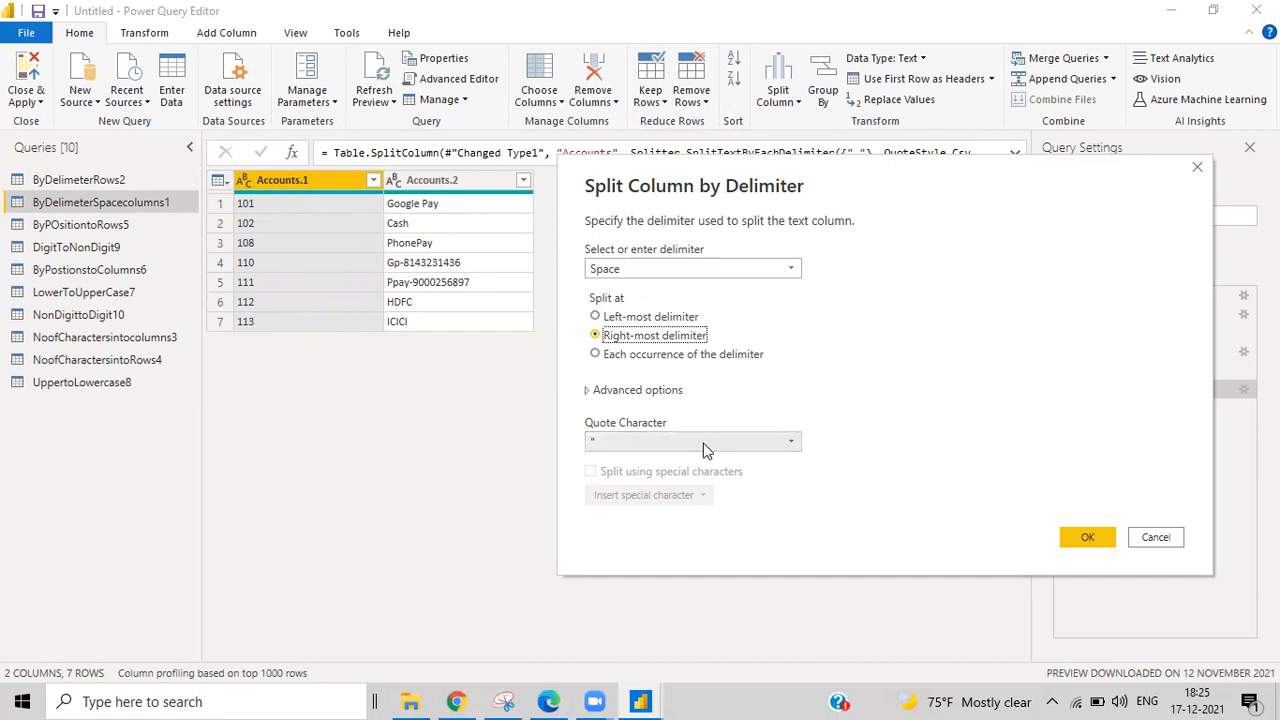
click(1087, 537)
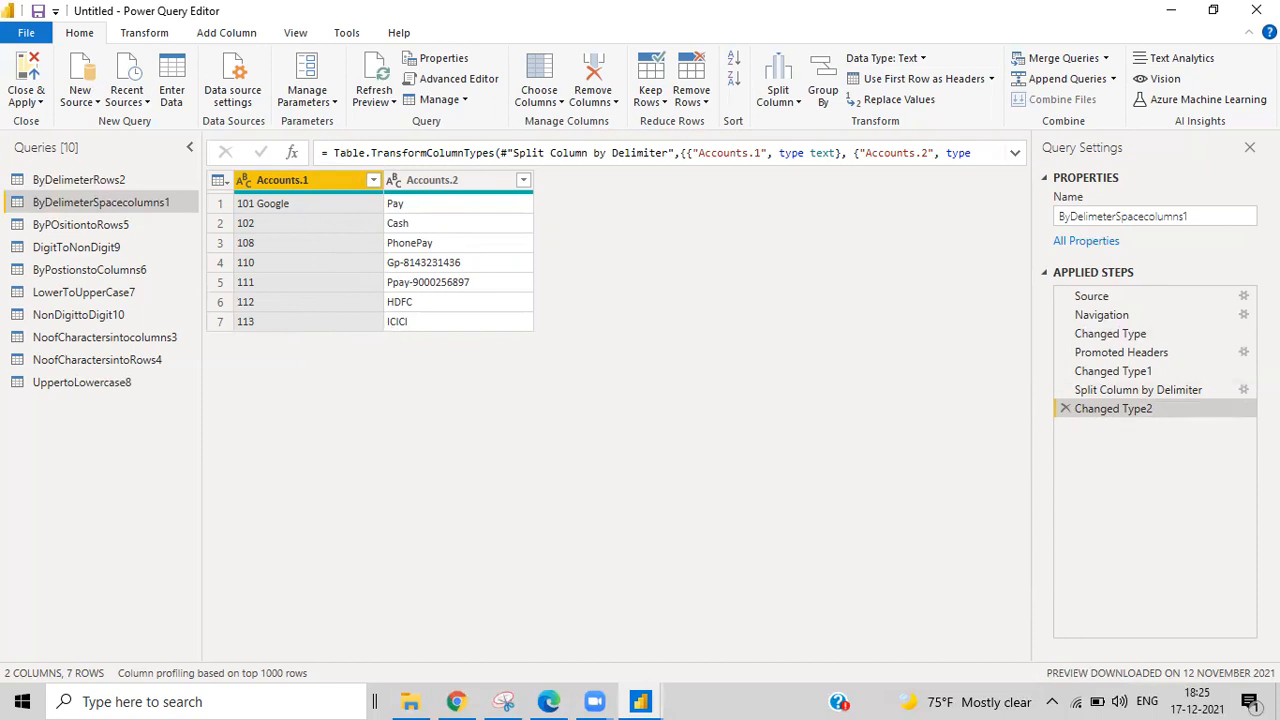
Step: Delete the trailing Changed Type2 step and set the Accounts split to each occurrence of the Space delimiter
click(1065, 408)
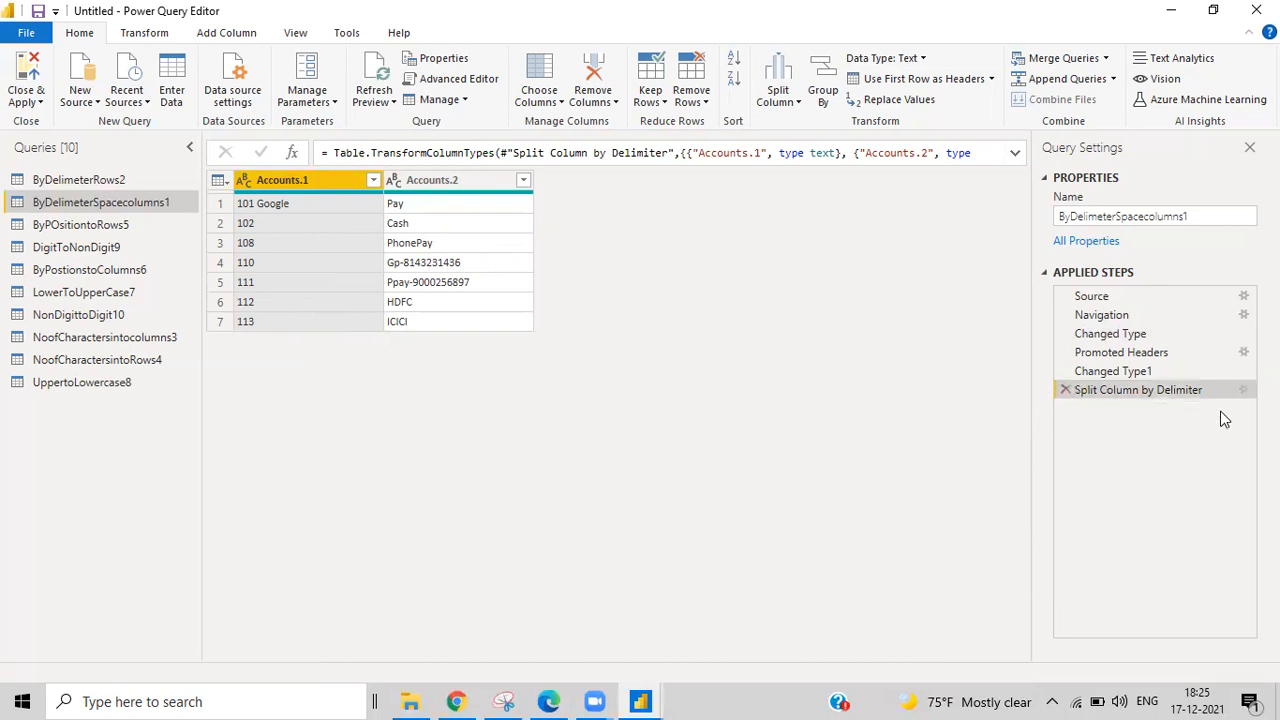
click(1244, 392)
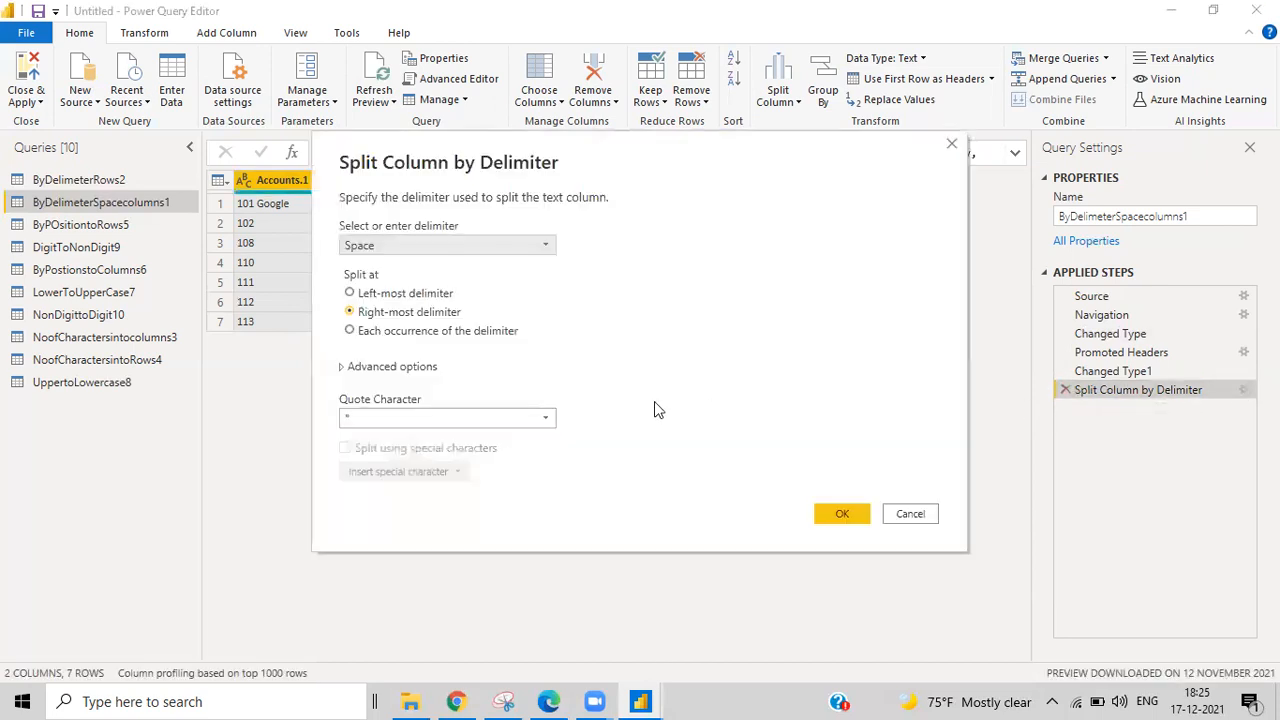
click(371, 335)
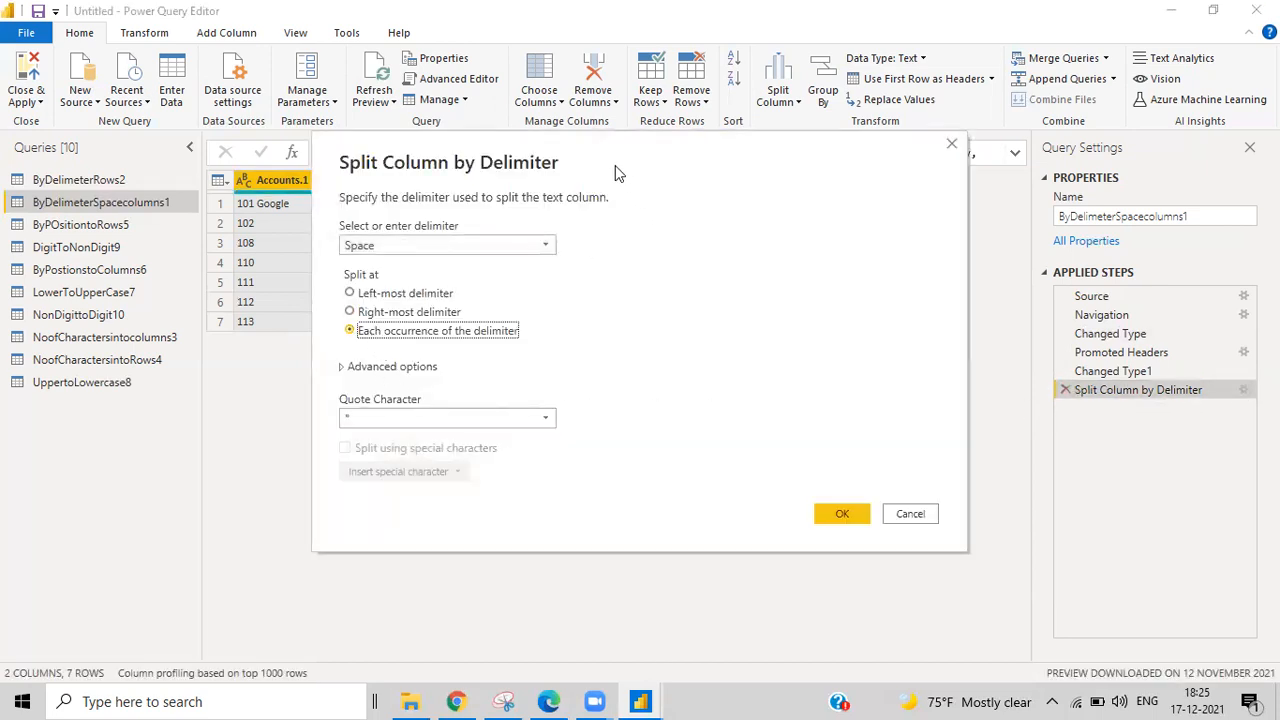
drag(643, 176, 962, 219)
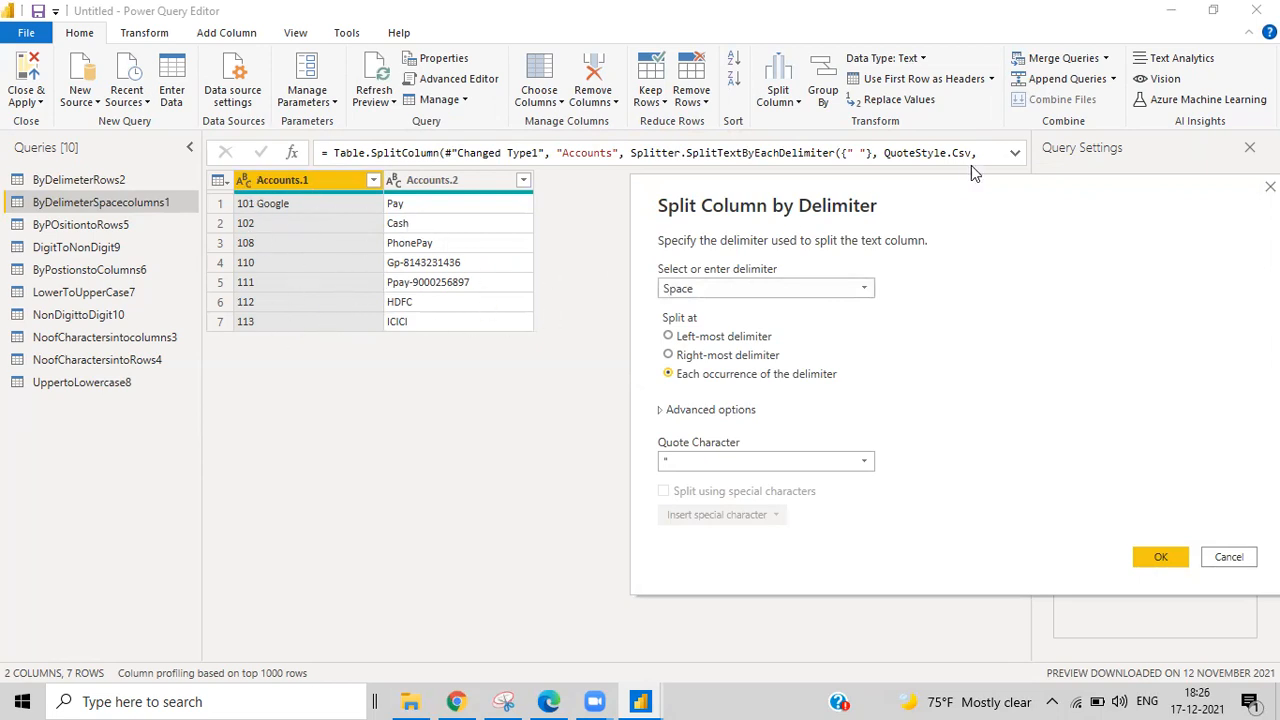
drag(986, 195, 894, 92)
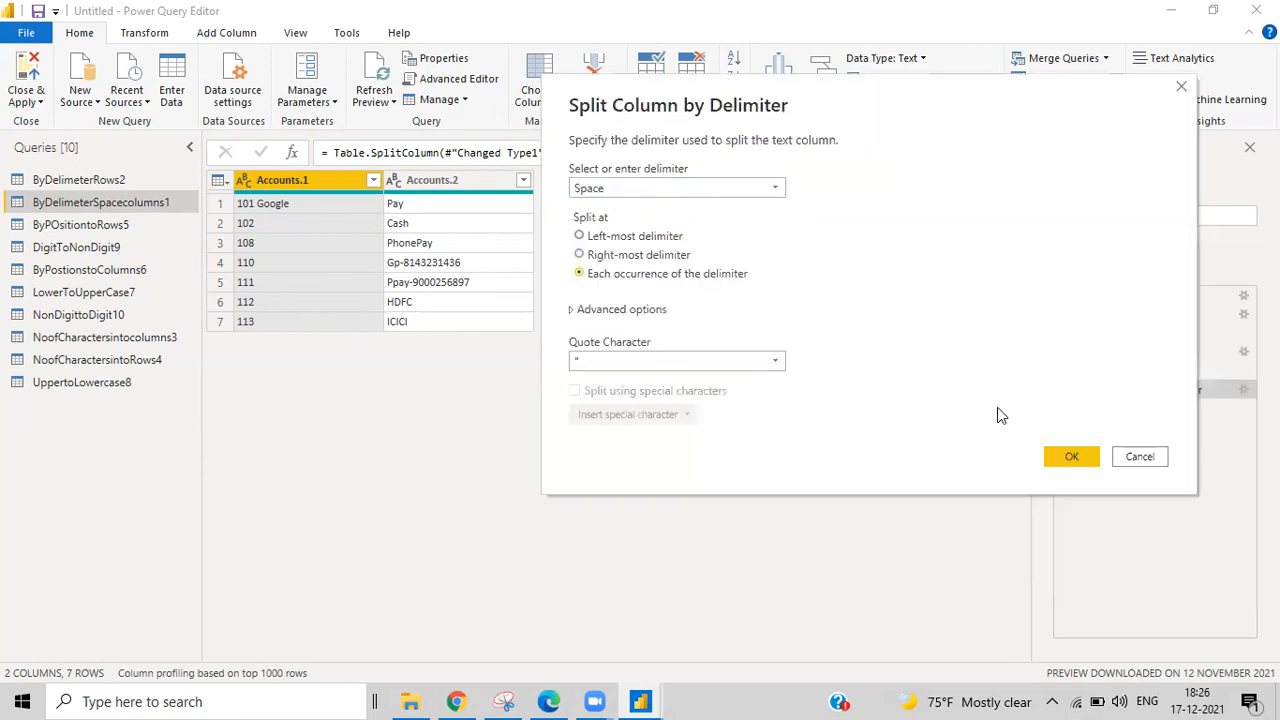
click(1061, 456)
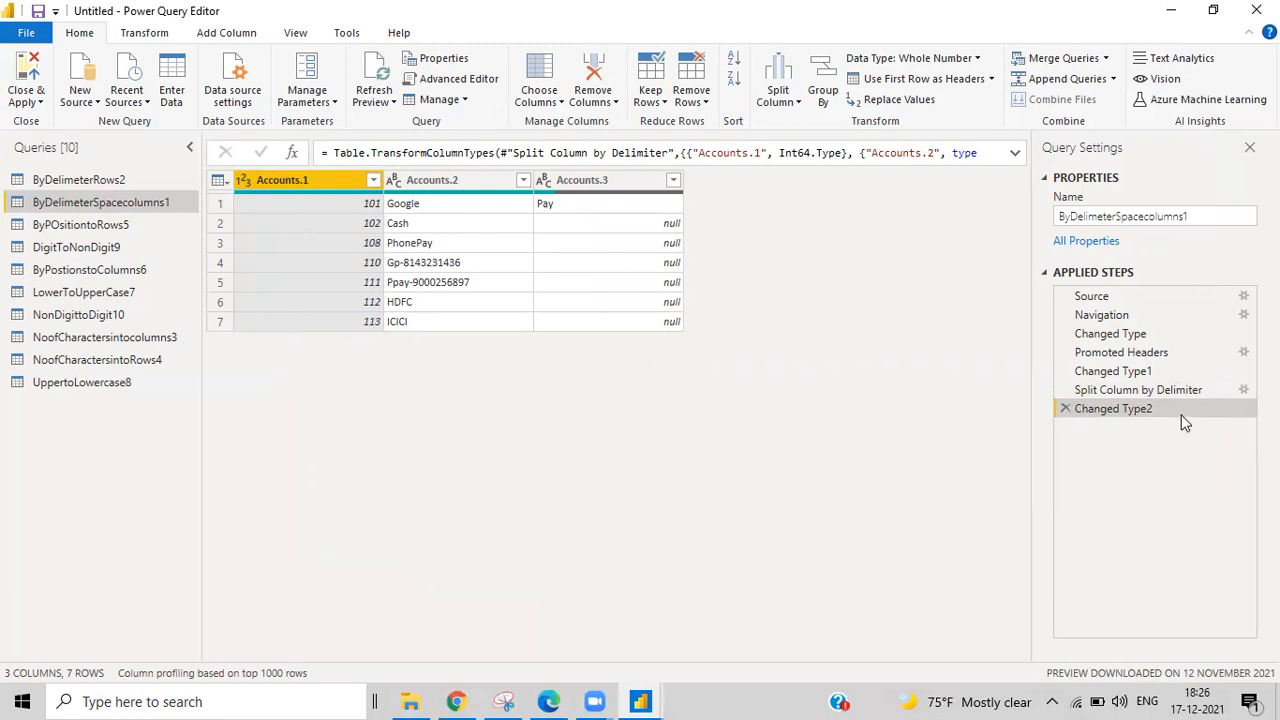
Step: Delete the trailing Changed Type2 step and review the Accounts split's delimiter settings without changing them
click(1065, 409)
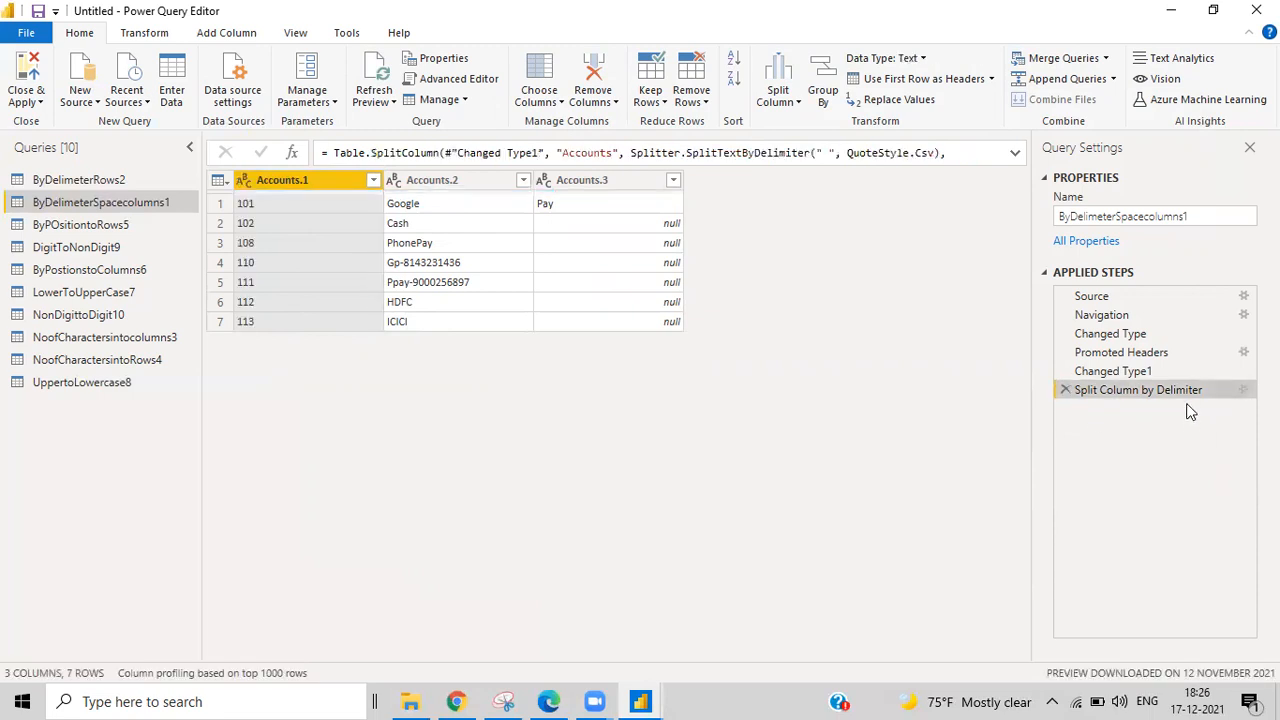
click(1244, 390)
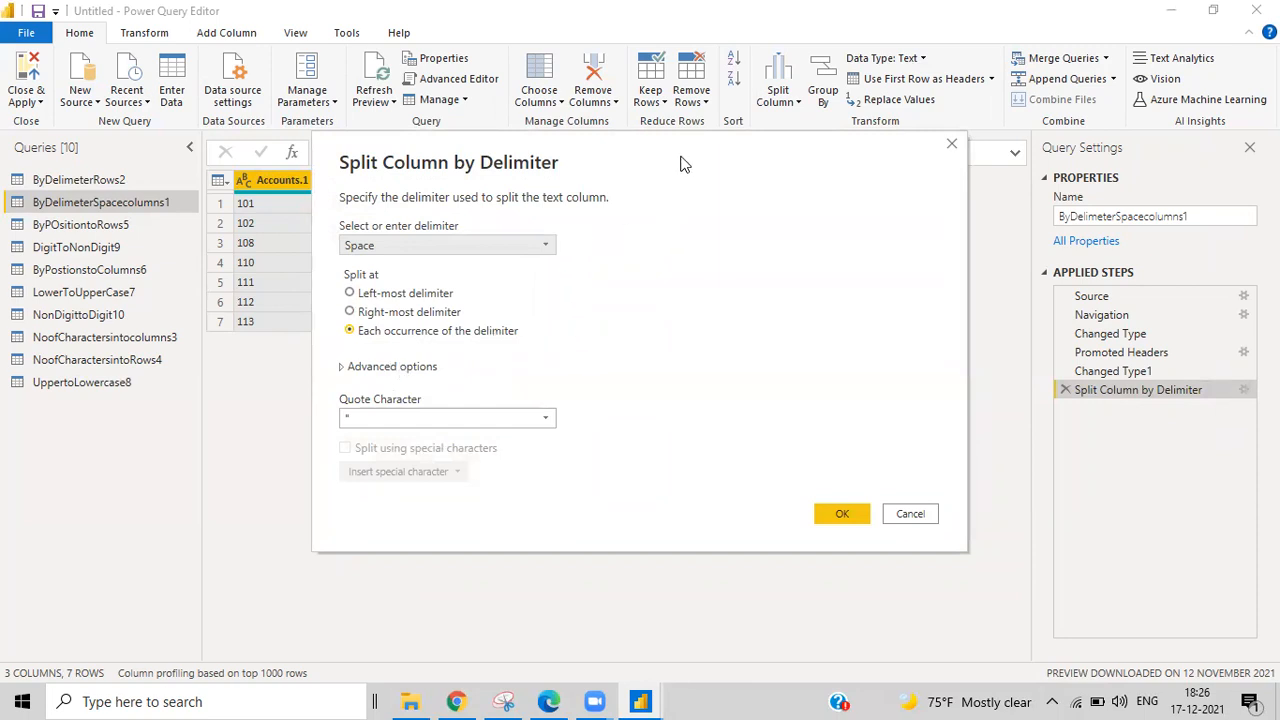
drag(683, 163, 862, 181)
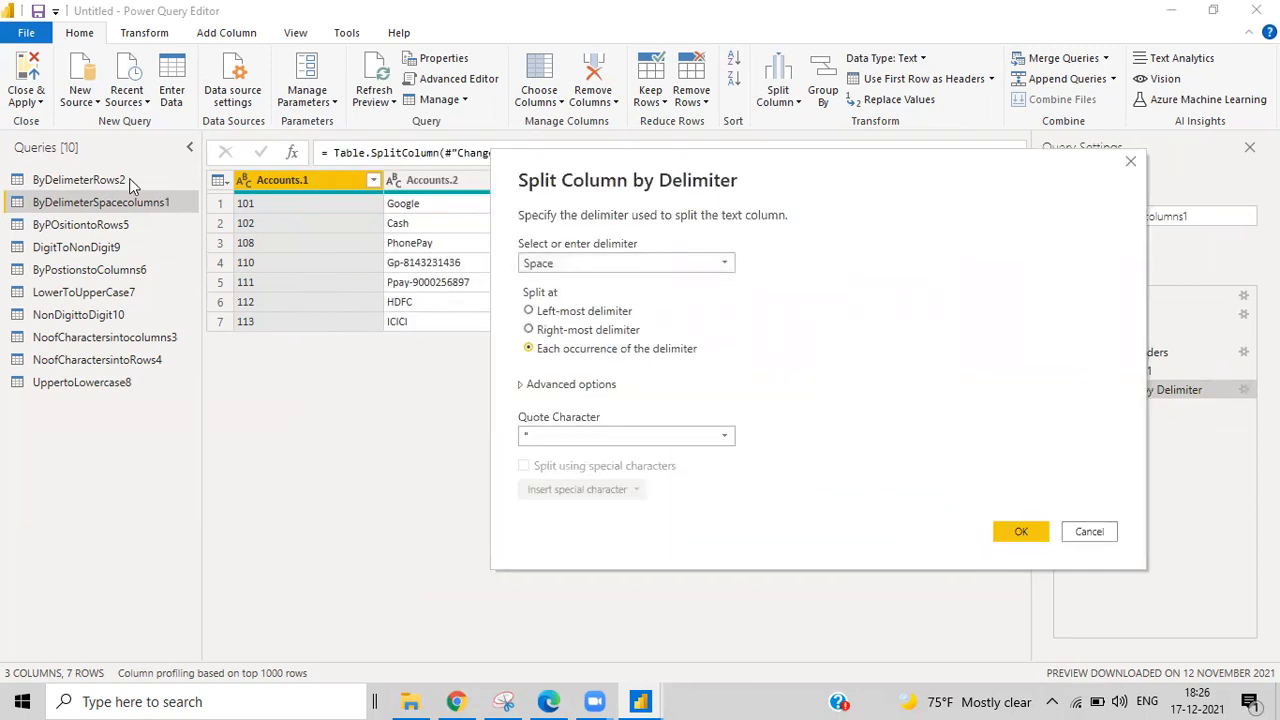
click(1090, 531)
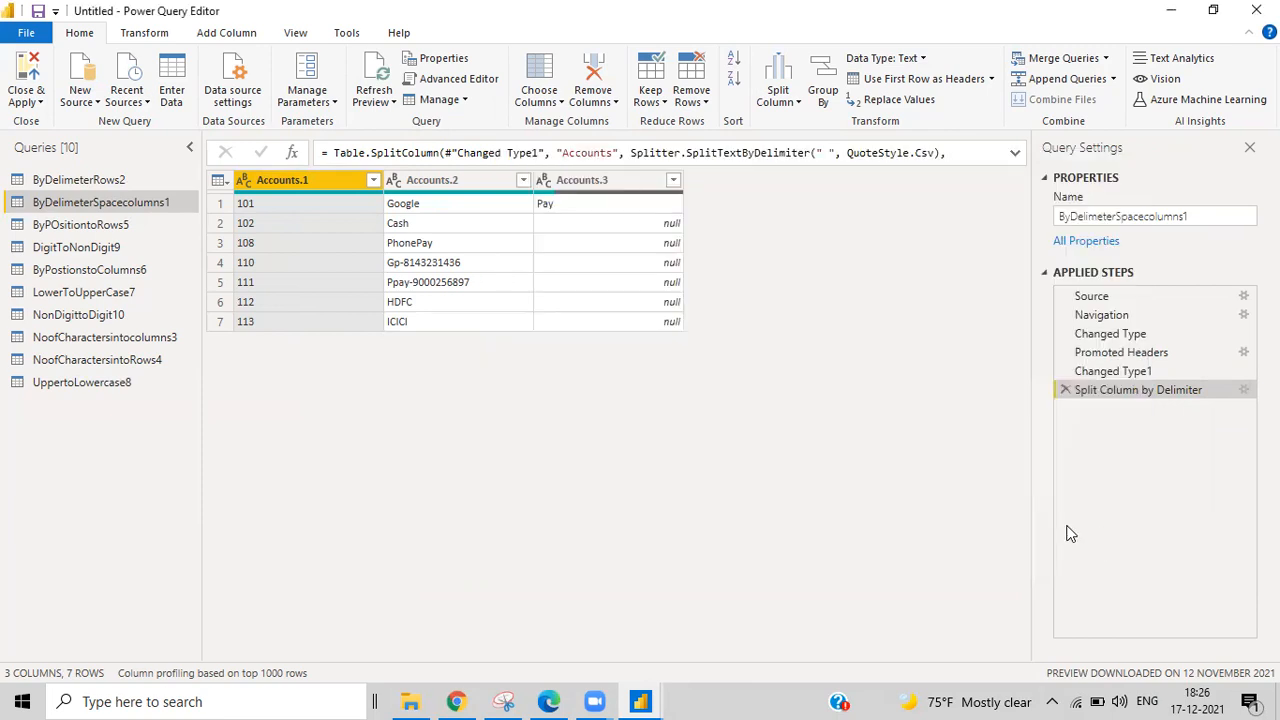
Step: Promote the first row to column headers in the ByDelimeterRows2 query
click(84, 184)
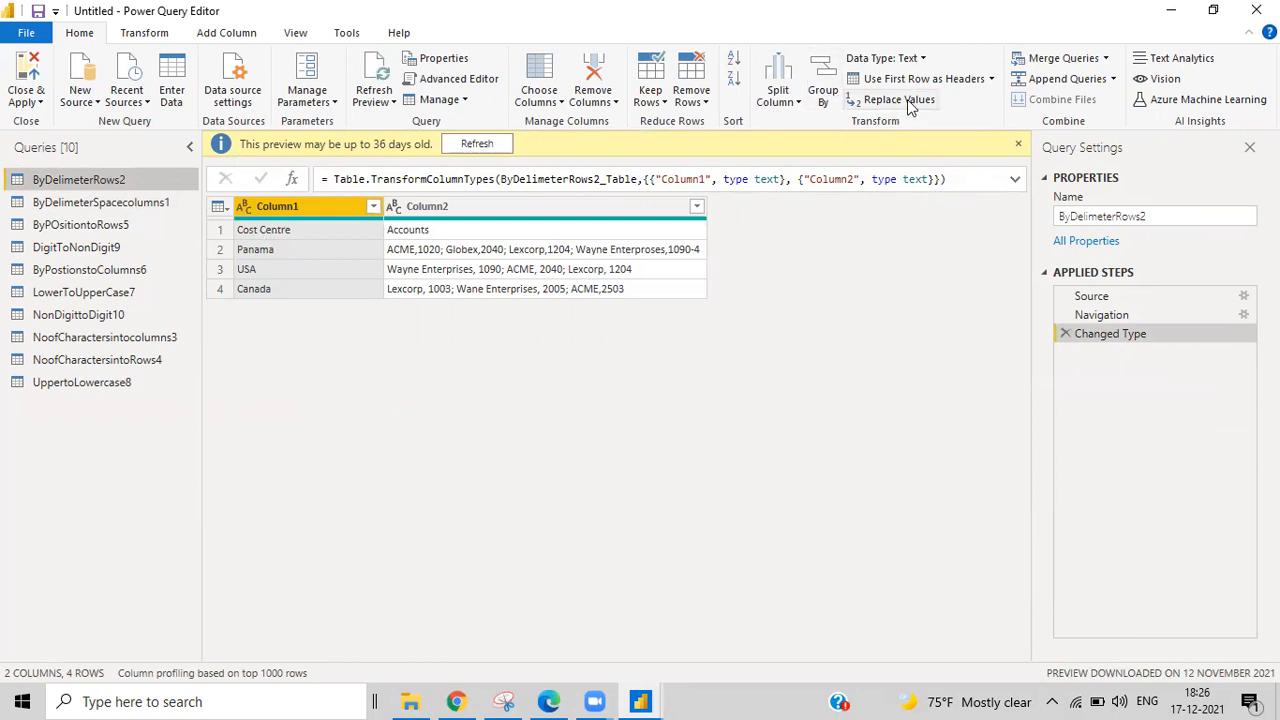
click(930, 79)
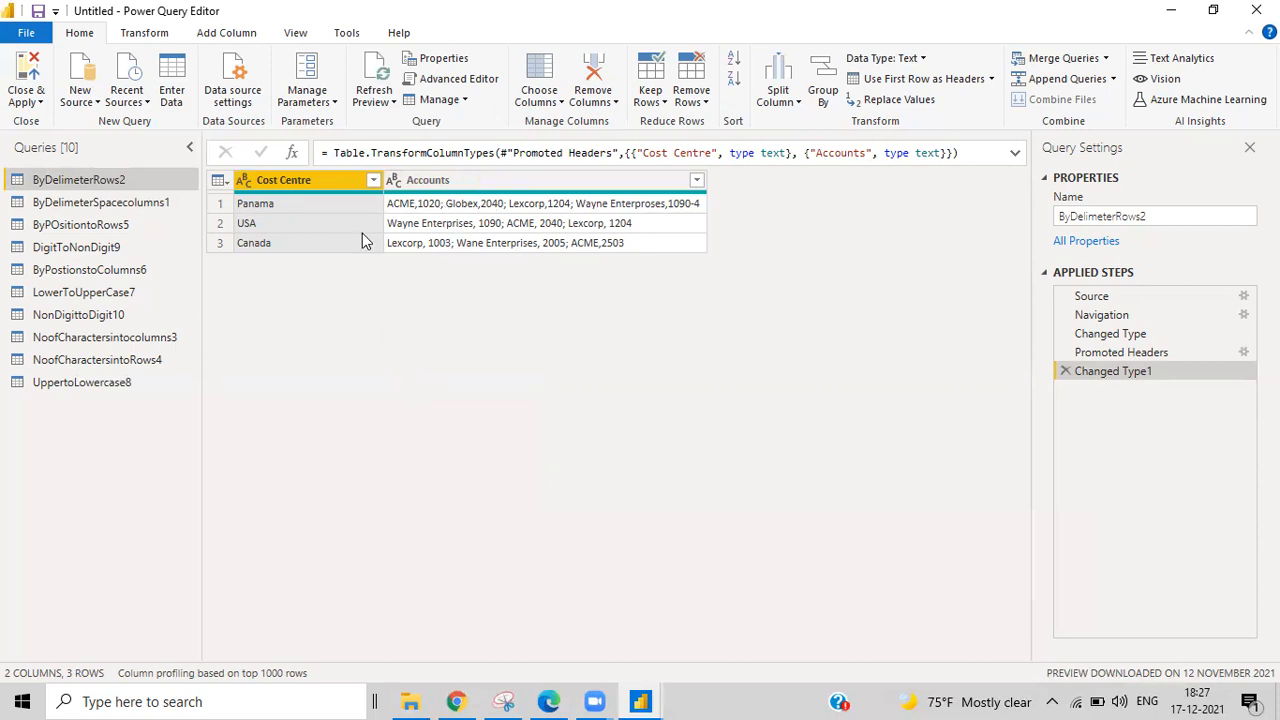
Step: Split the Accounts column into rows at each occurrence of the Semicolon delimiter
click(428, 180)
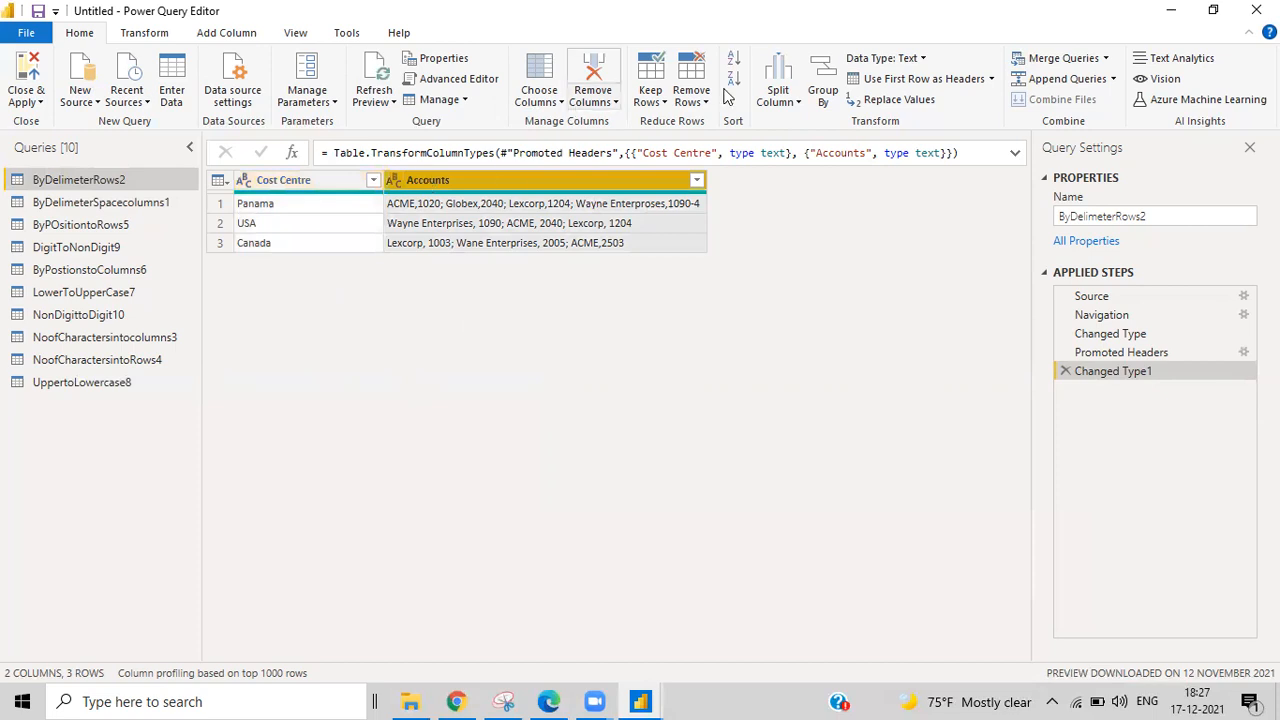
click(779, 96)
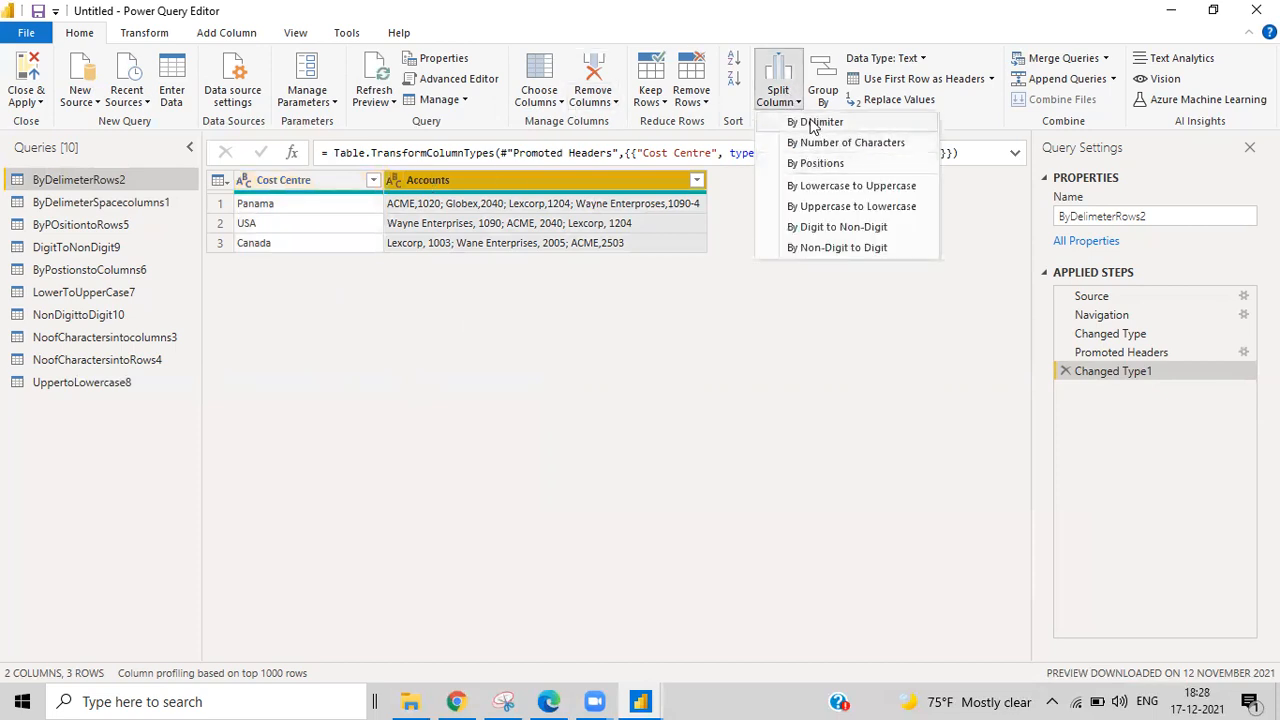
click(813, 122)
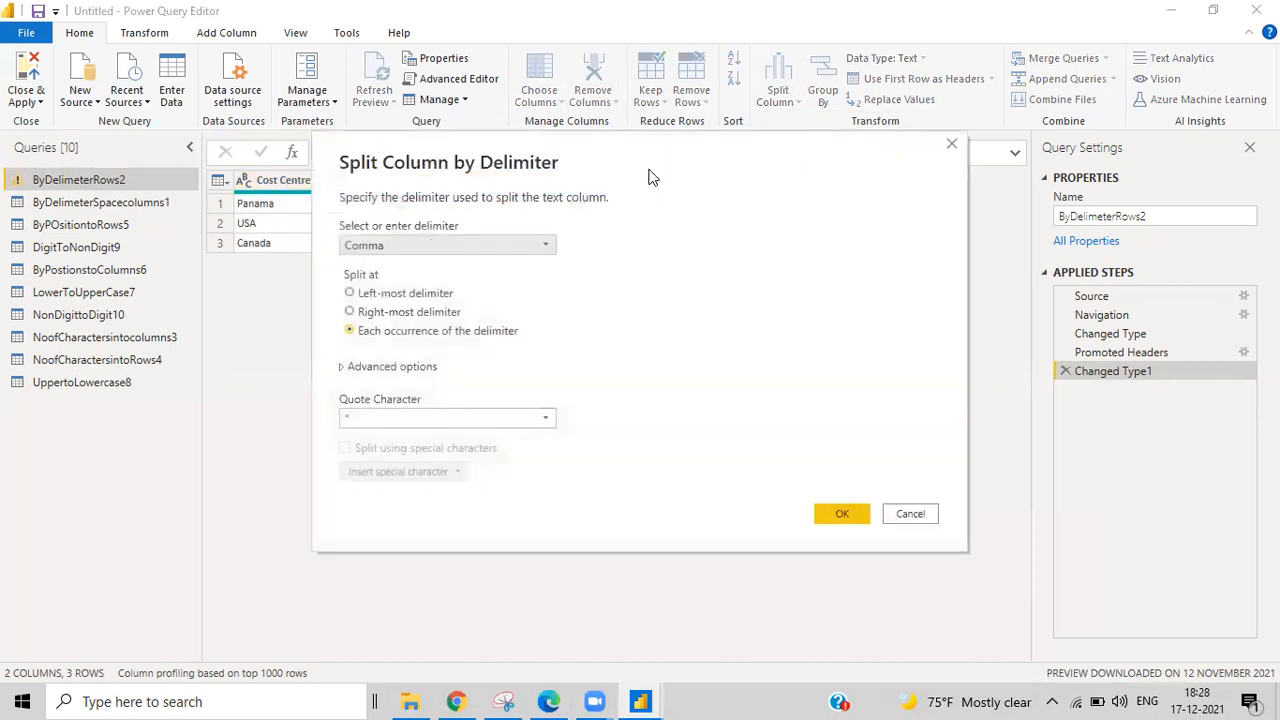
click(655, 230)
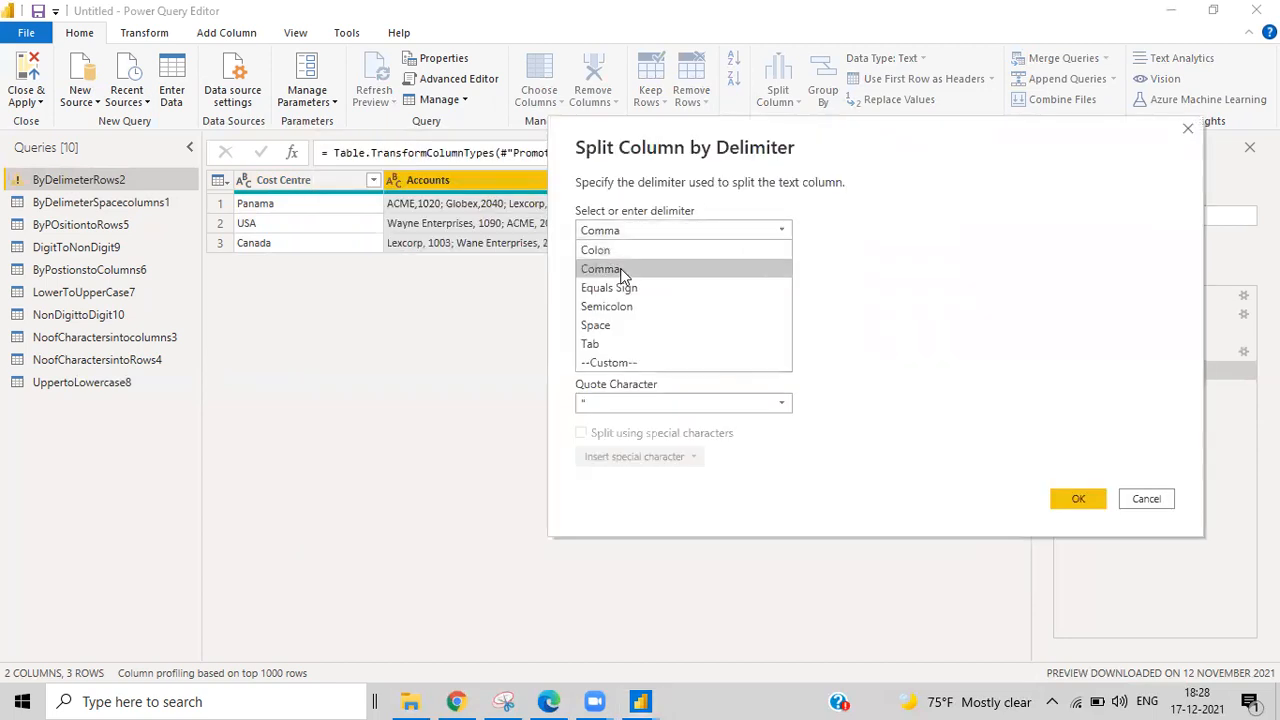
click(622, 306)
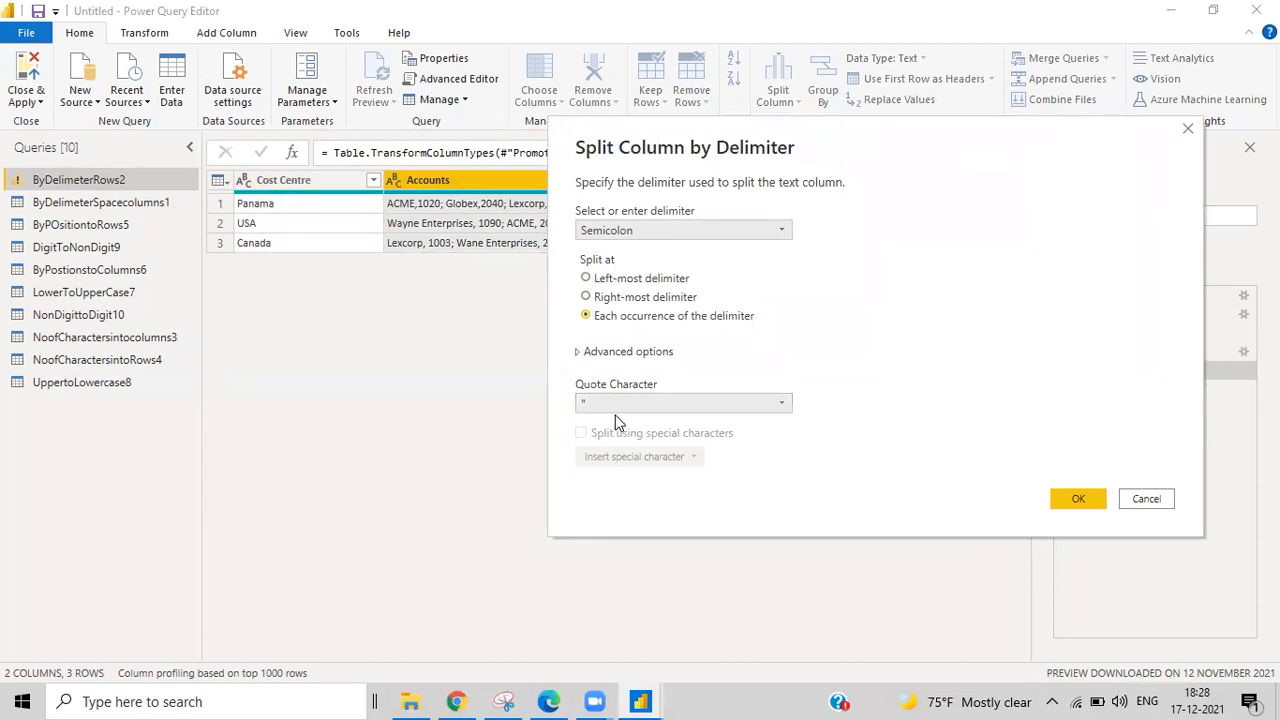
click(580, 352)
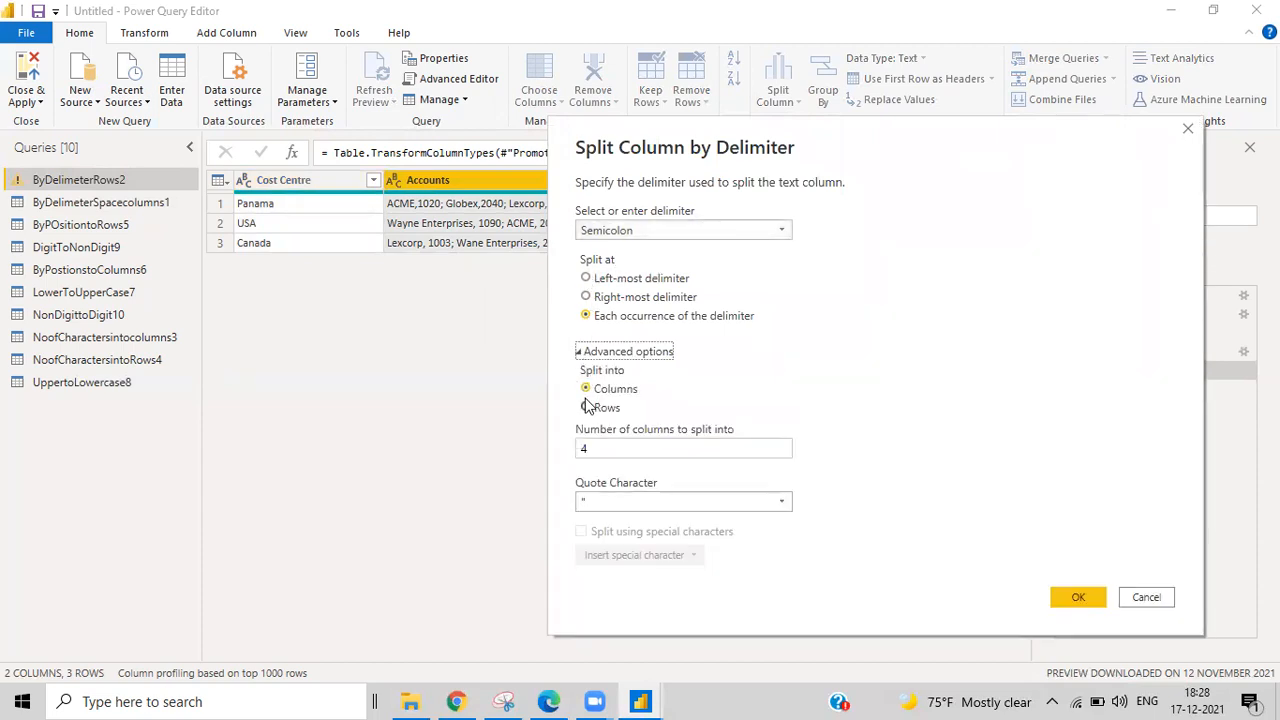
click(586, 408)
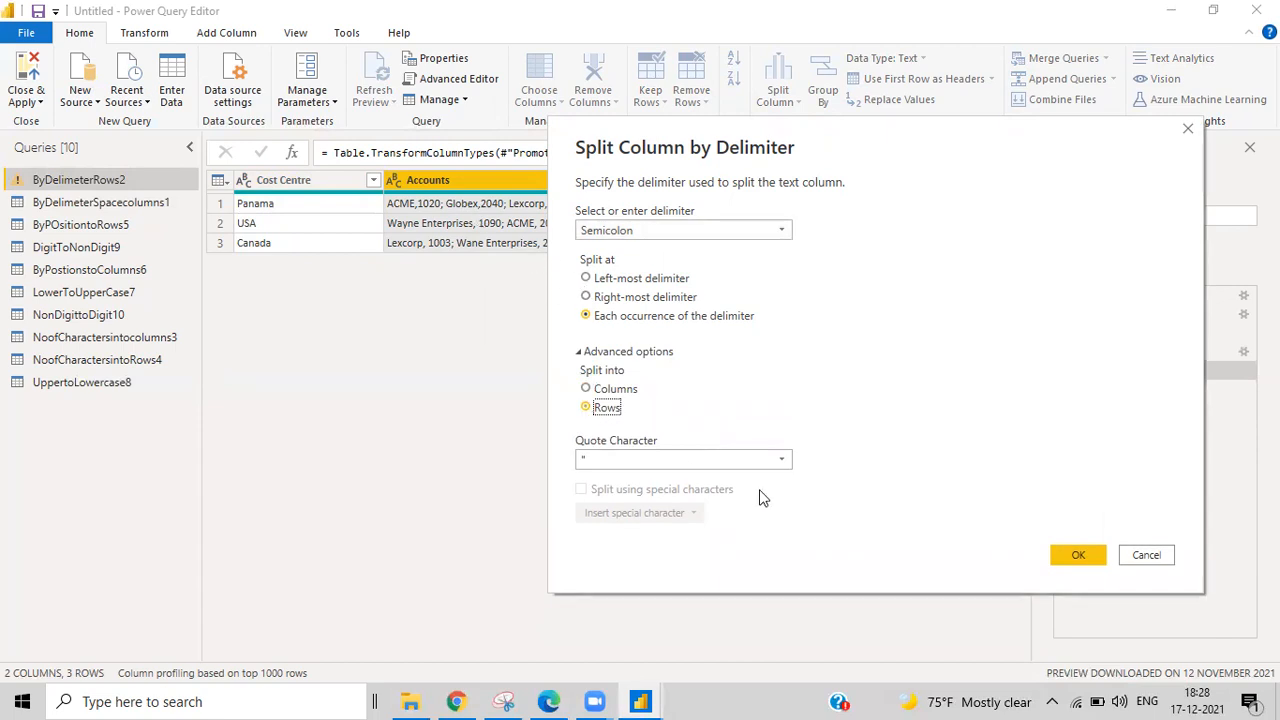
click(1076, 555)
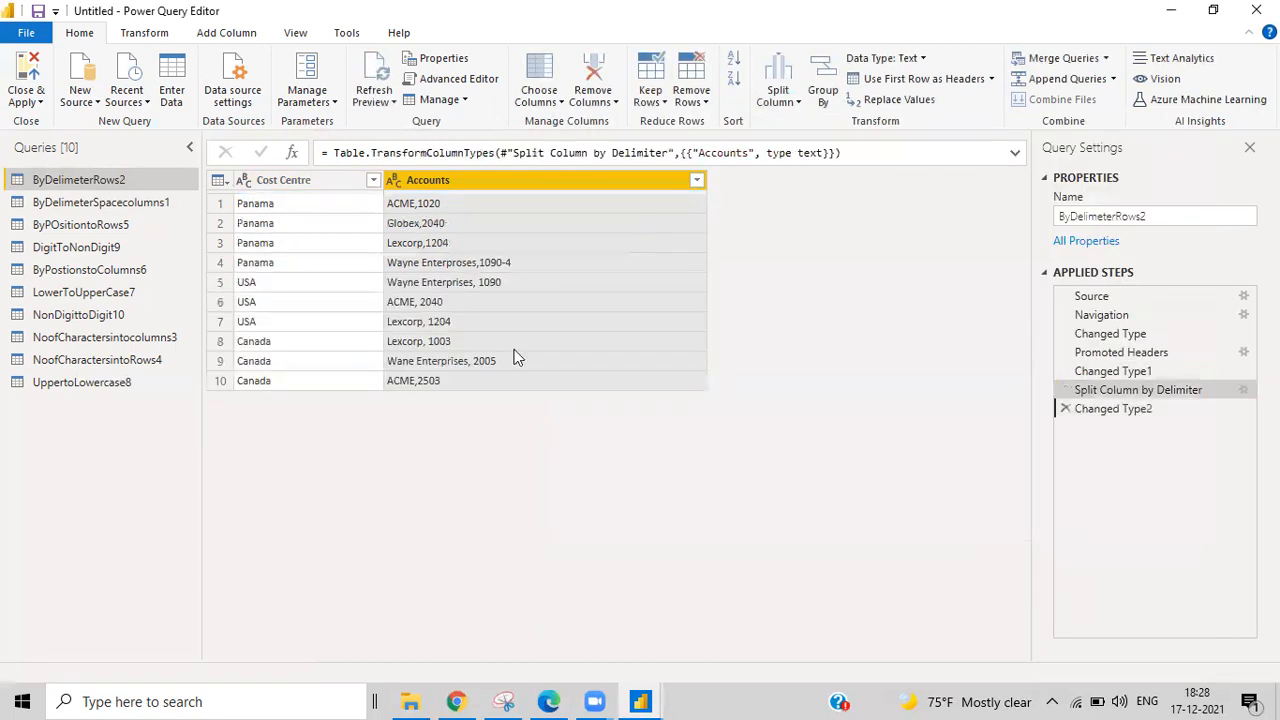
Step: Compare the Accounts data before and after the semicolon split by viewing the Changed Type1 and Changed Type2 steps
click(1104, 388)
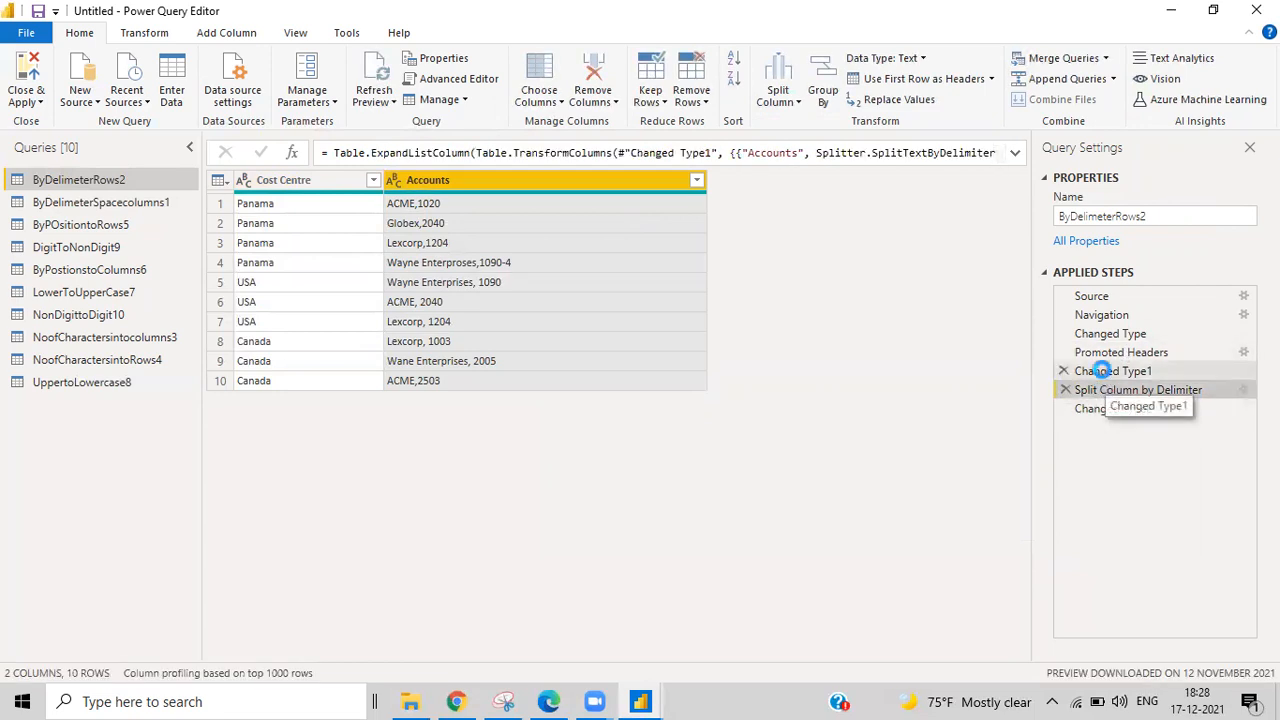
click(1106, 374)
click(1085, 410)
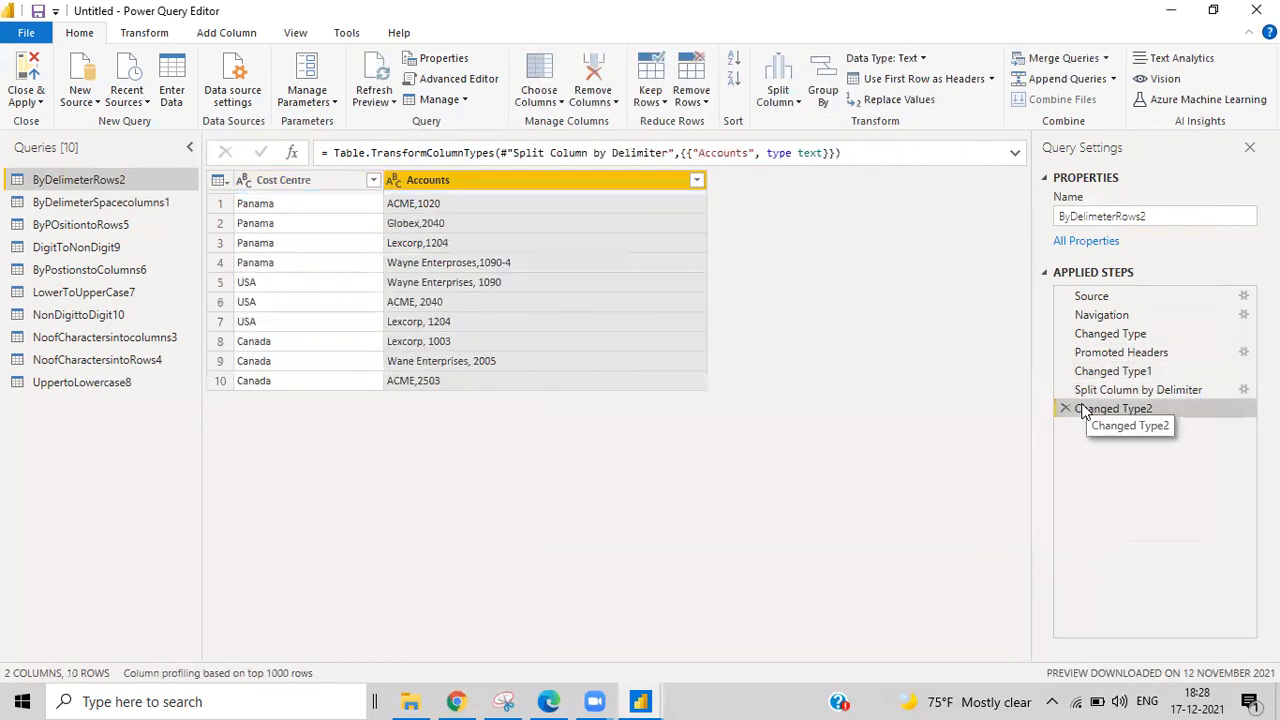
click(1094, 373)
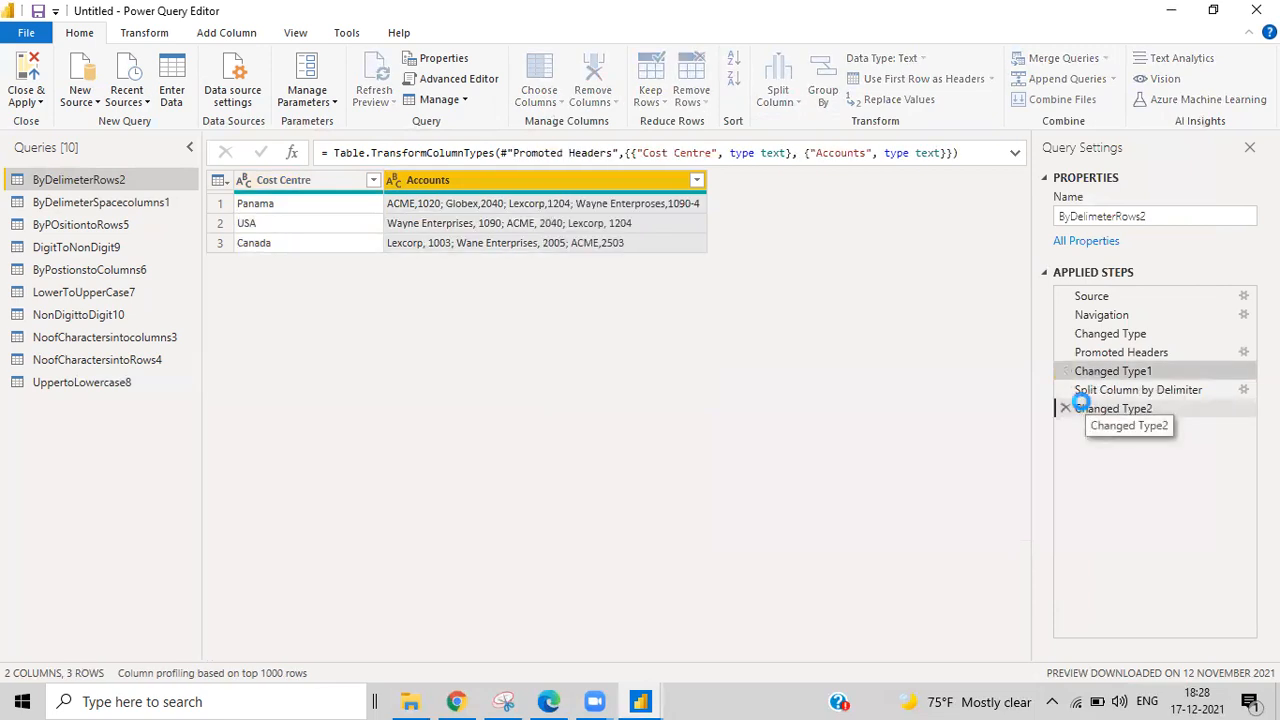
click(1083, 409)
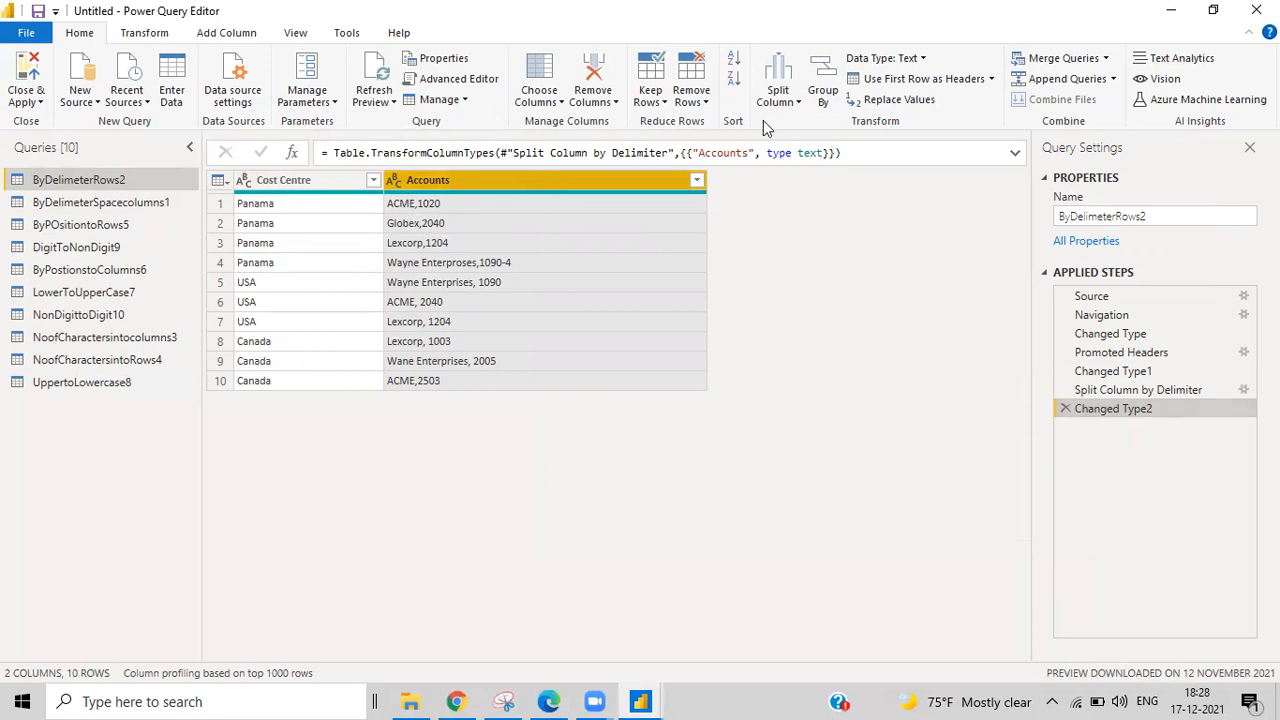
Step: Split the Accounts column by the Comma delimiter at the left-most delimiter
click(790, 104)
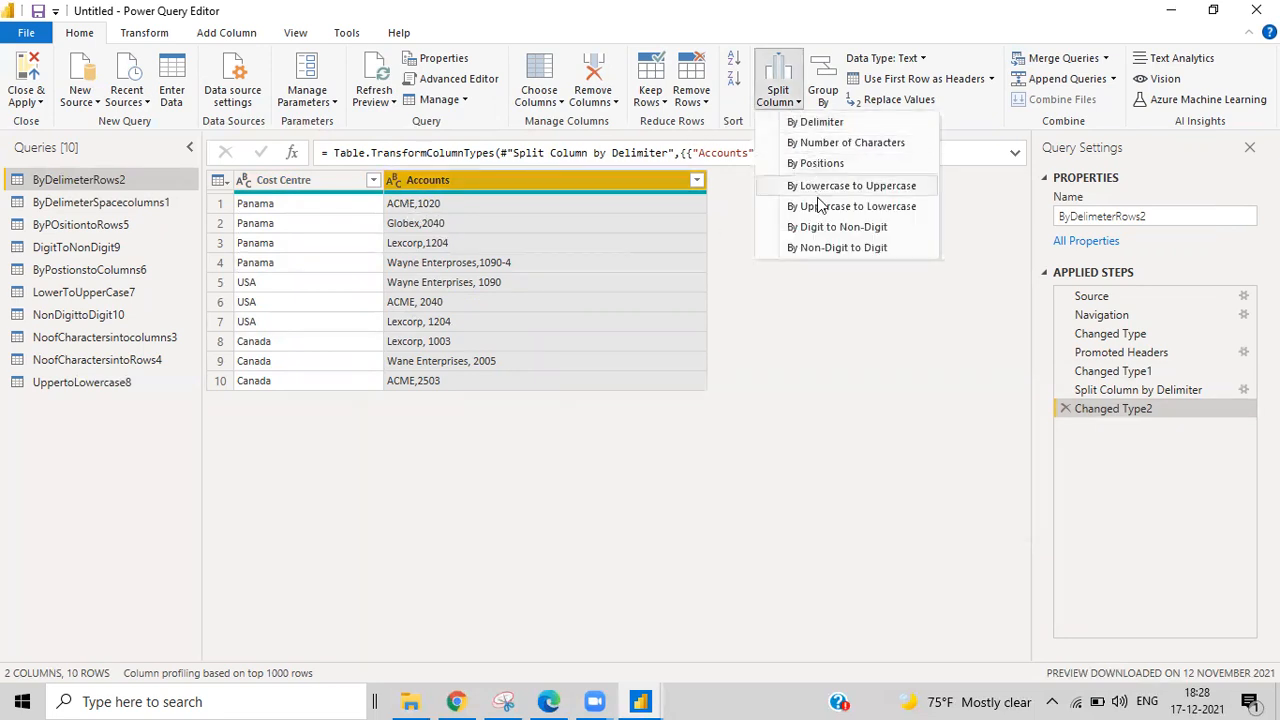
click(812, 122)
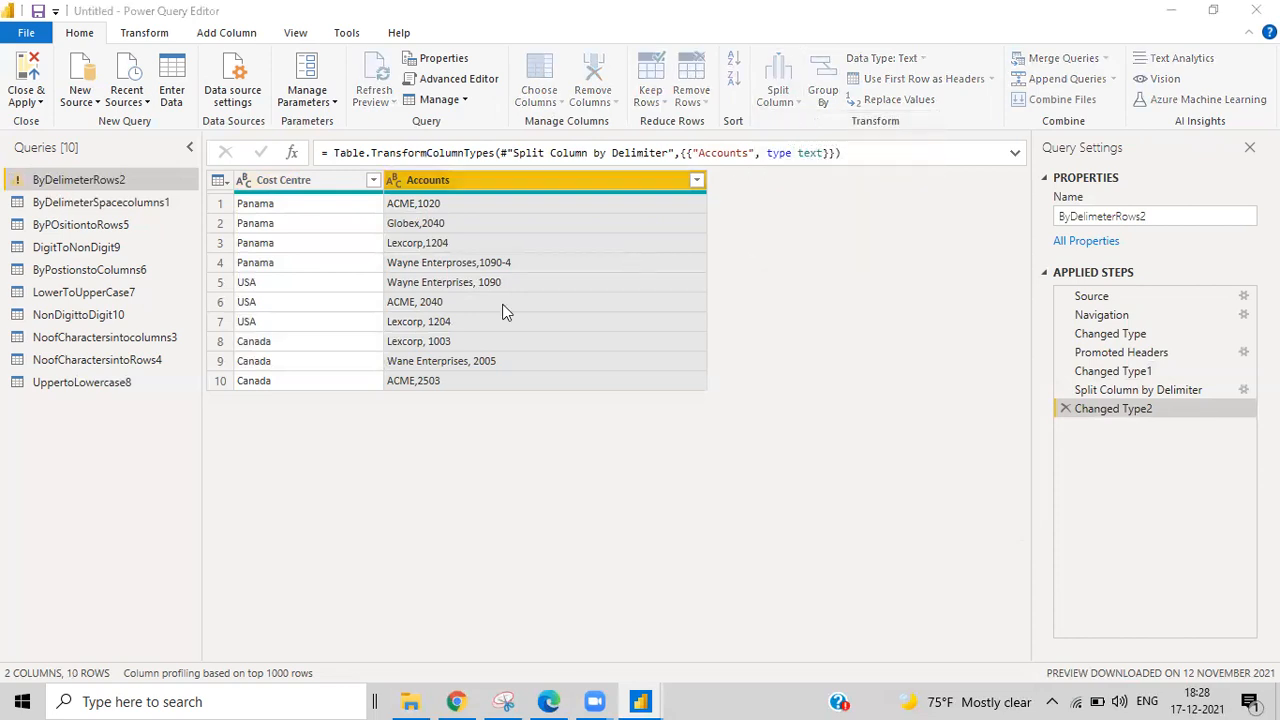
click(351, 294)
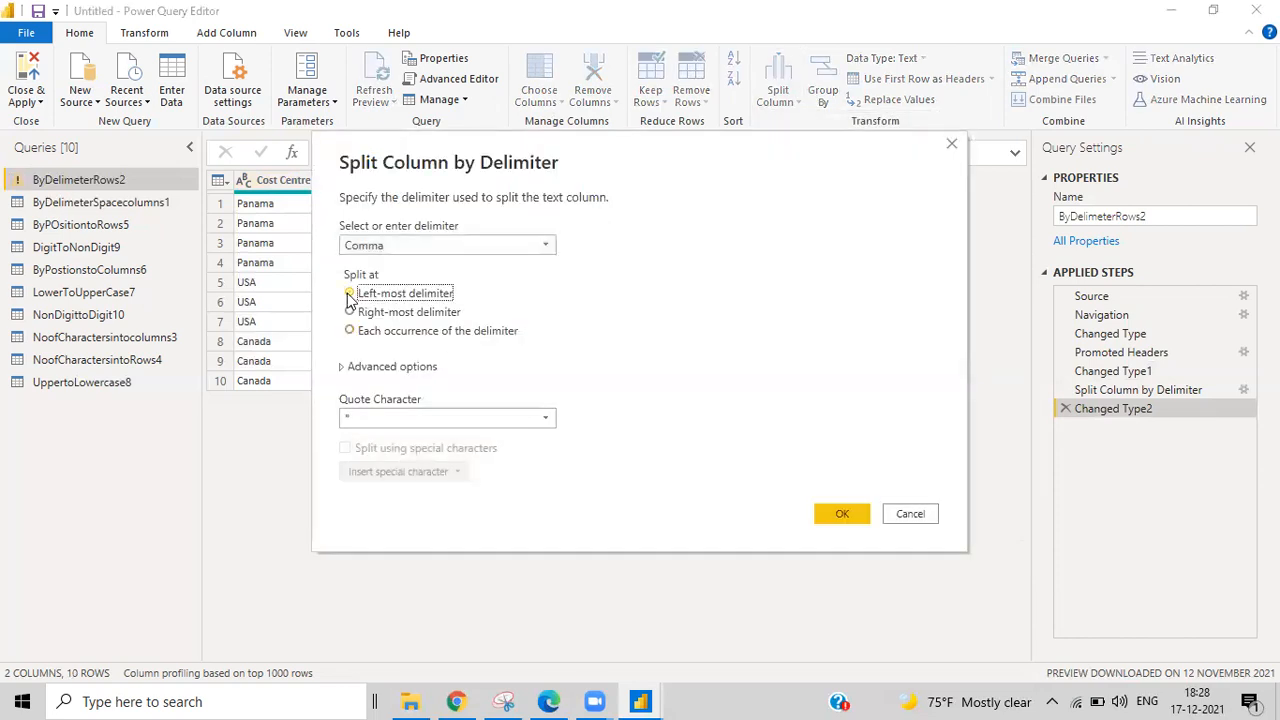
drag(881, 180, 1232, 214)
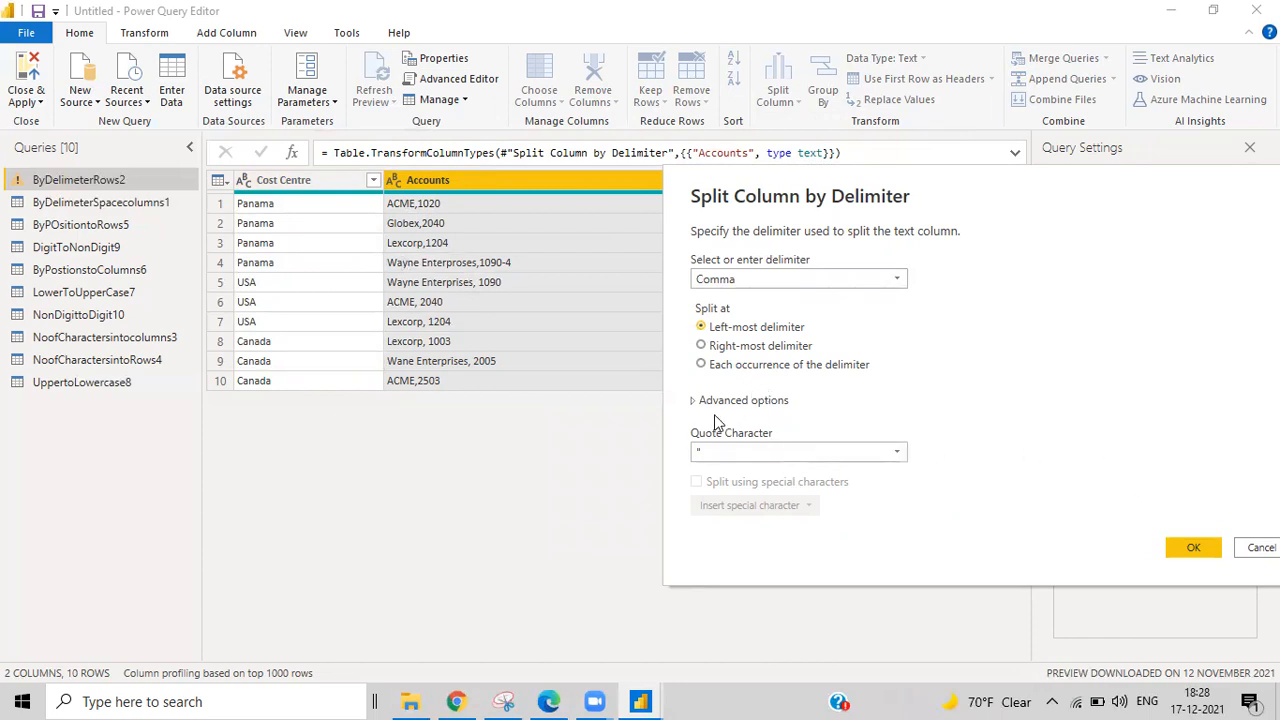
click(1193, 548)
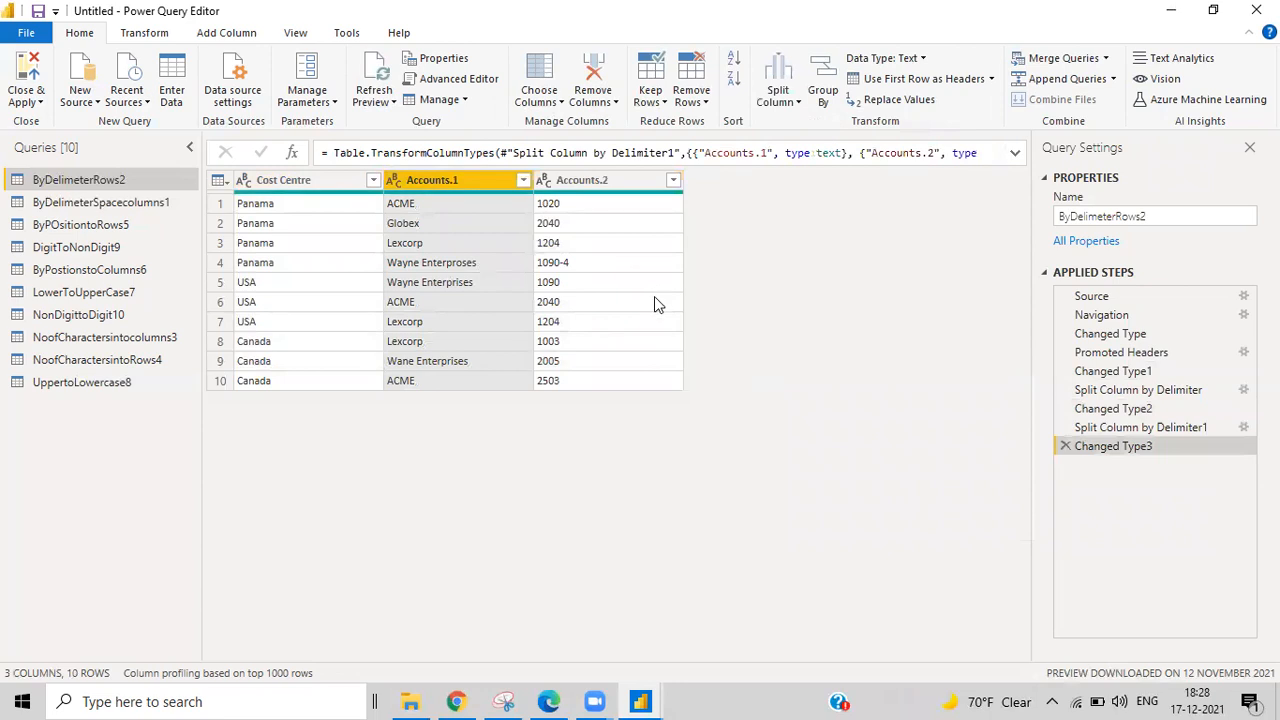
Step: Compare the original data at the Changed Type1 step with the fully split data at Changed Type3
click(1110, 372)
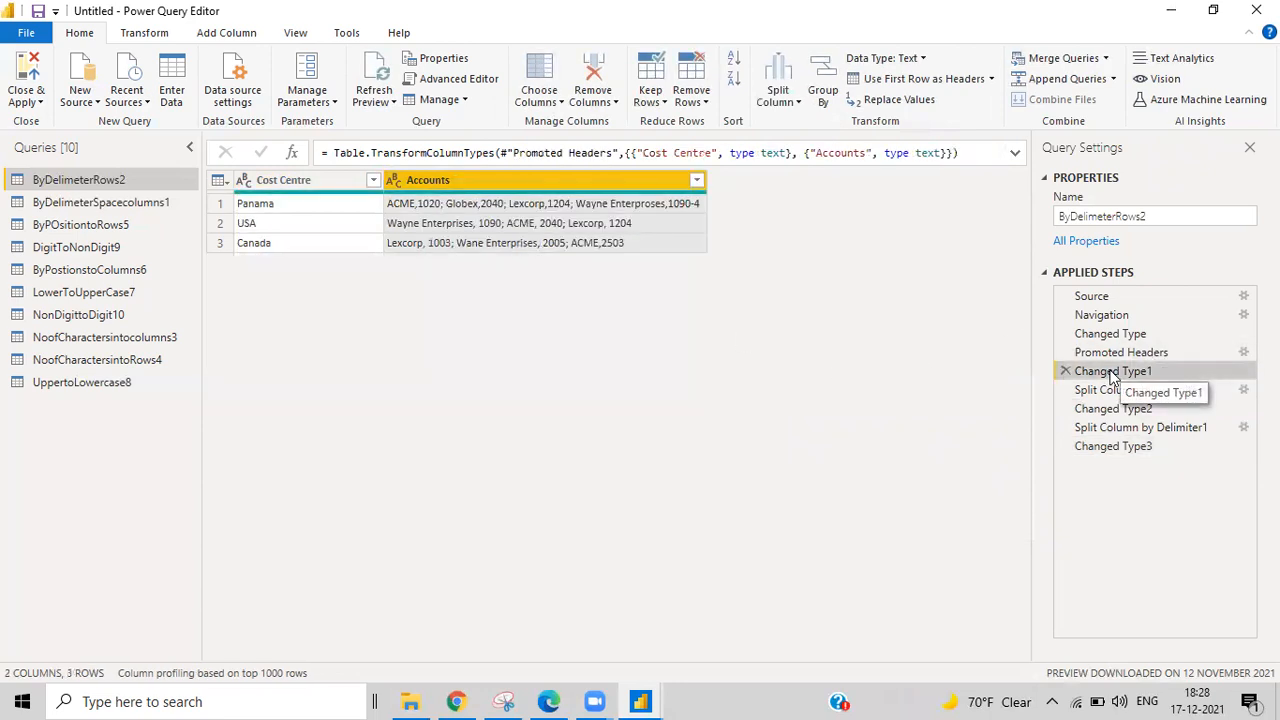
click(1100, 448)
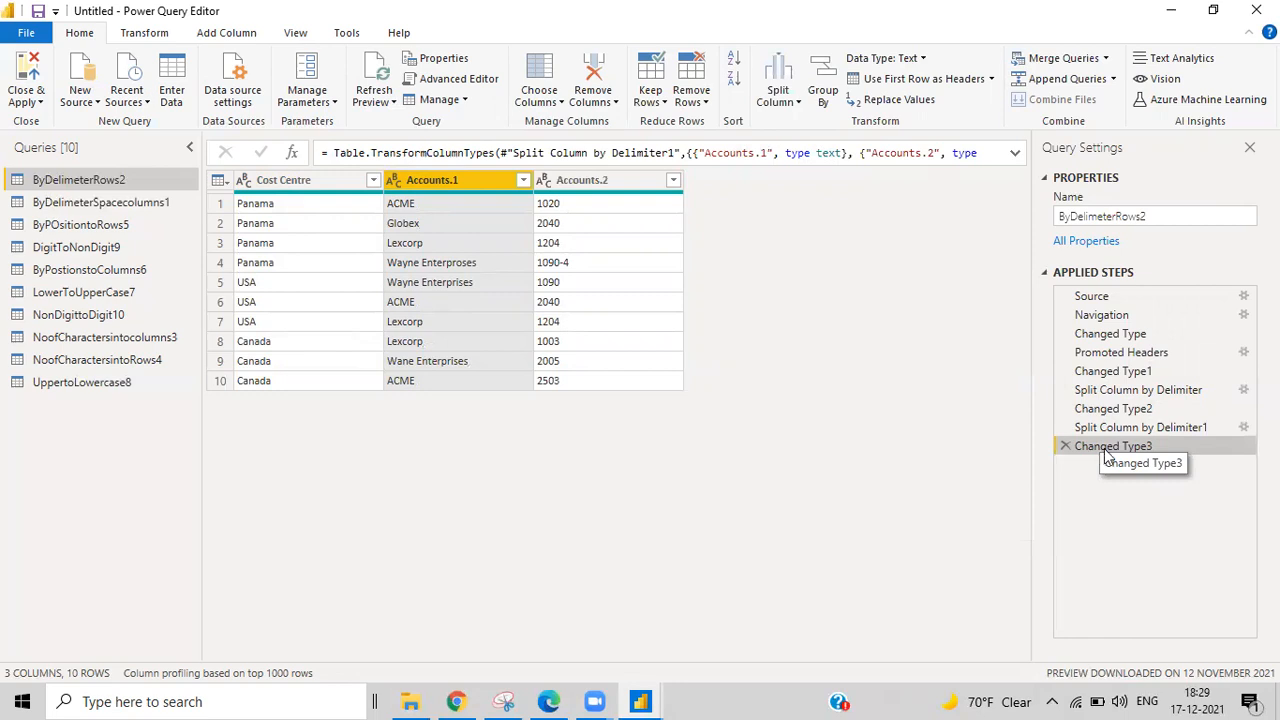
click(778, 95)
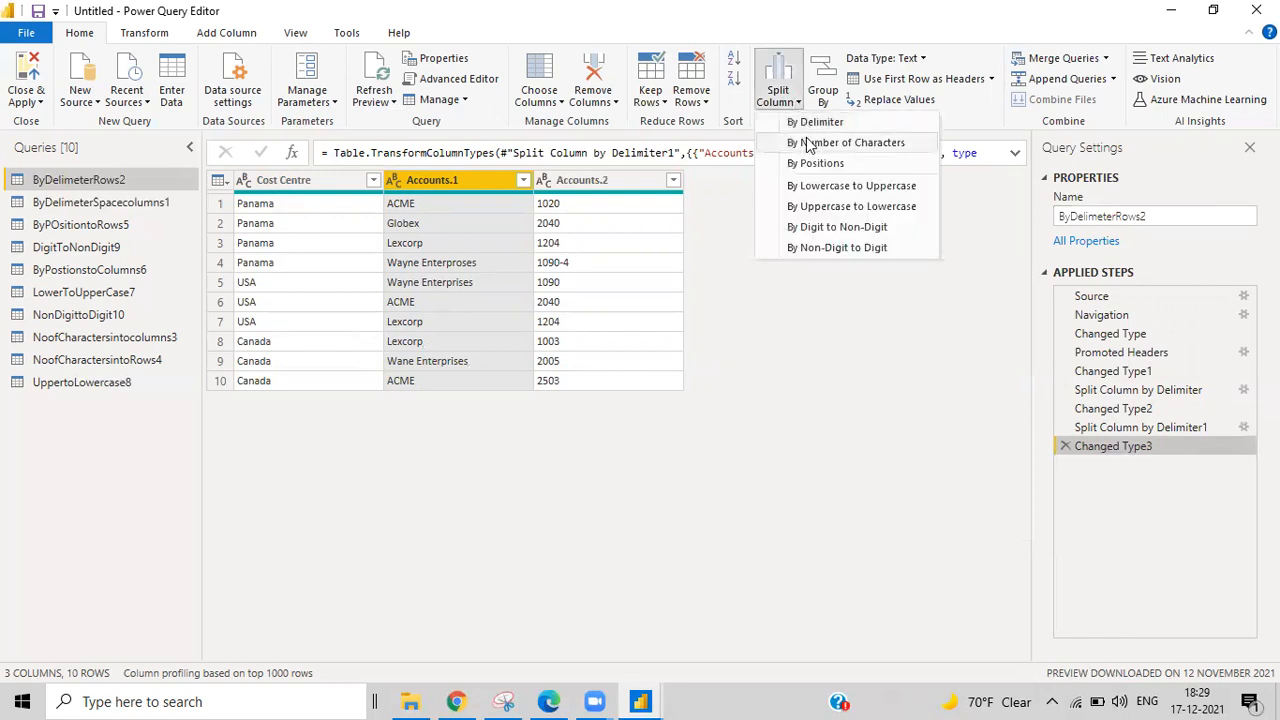
click(793, 398)
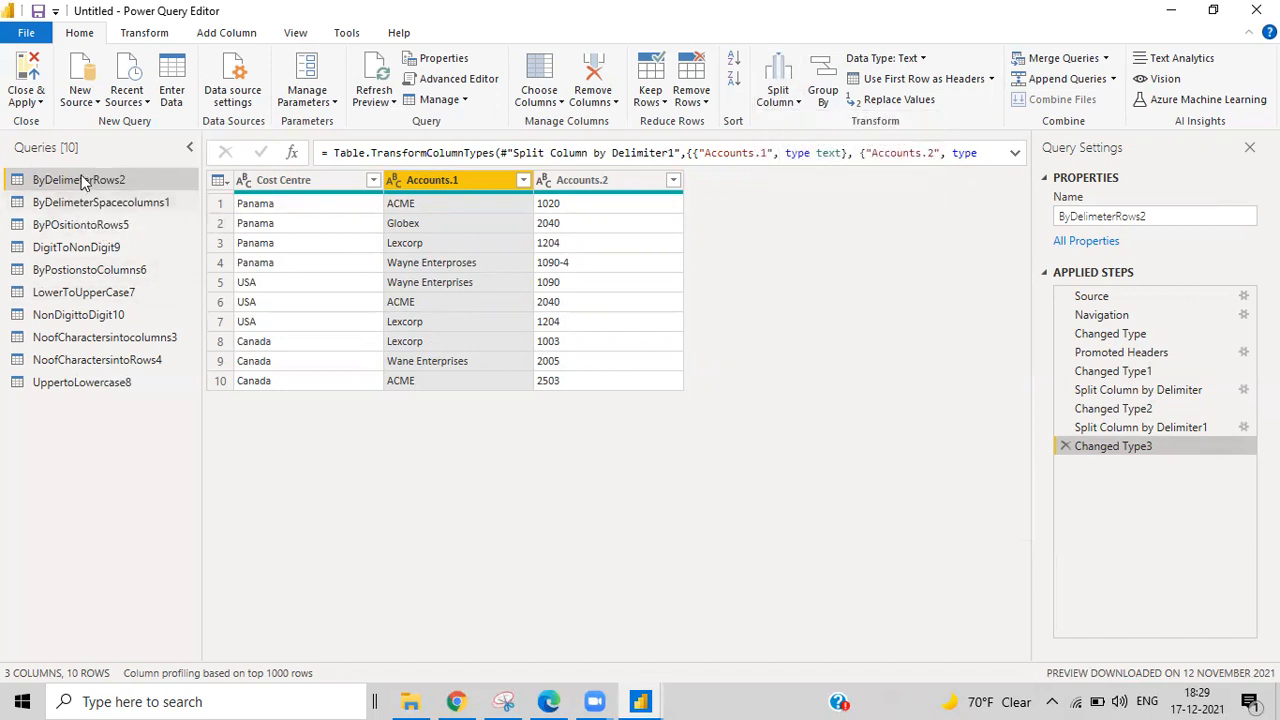
Step: Promote the first row to column headers in the ByPostionstoColumns6 query
click(87, 228)
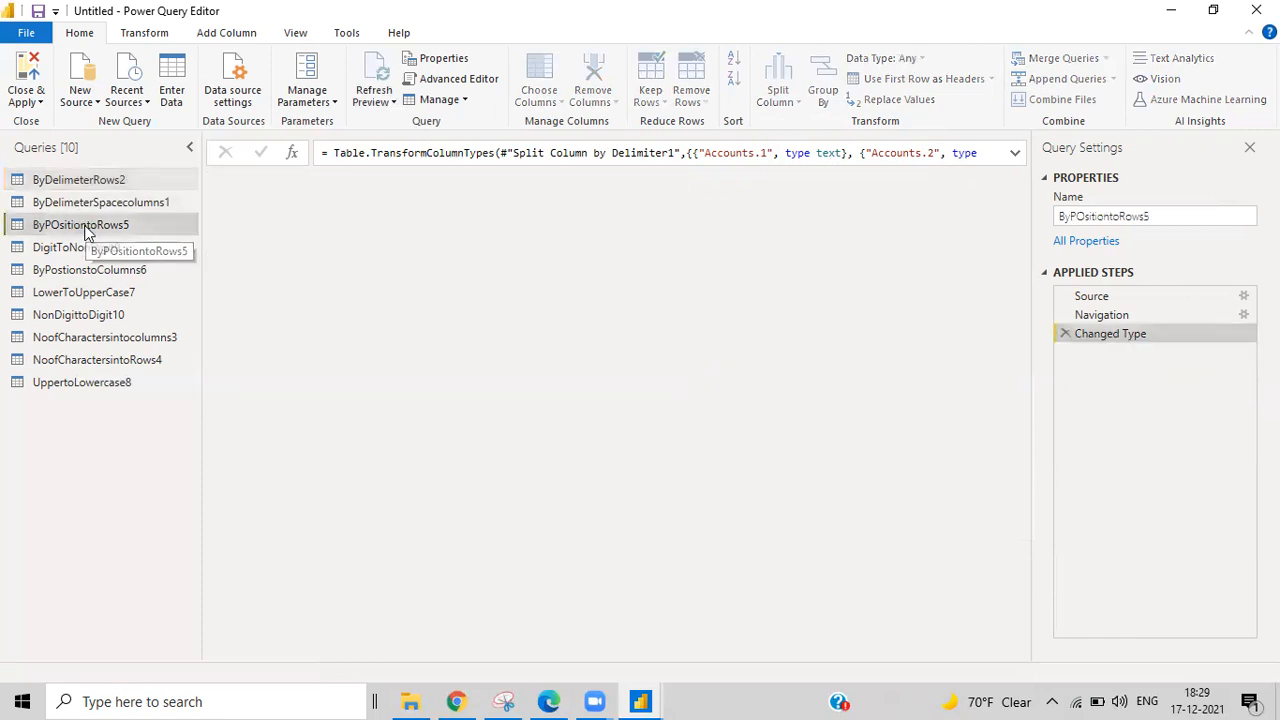
click(85, 276)
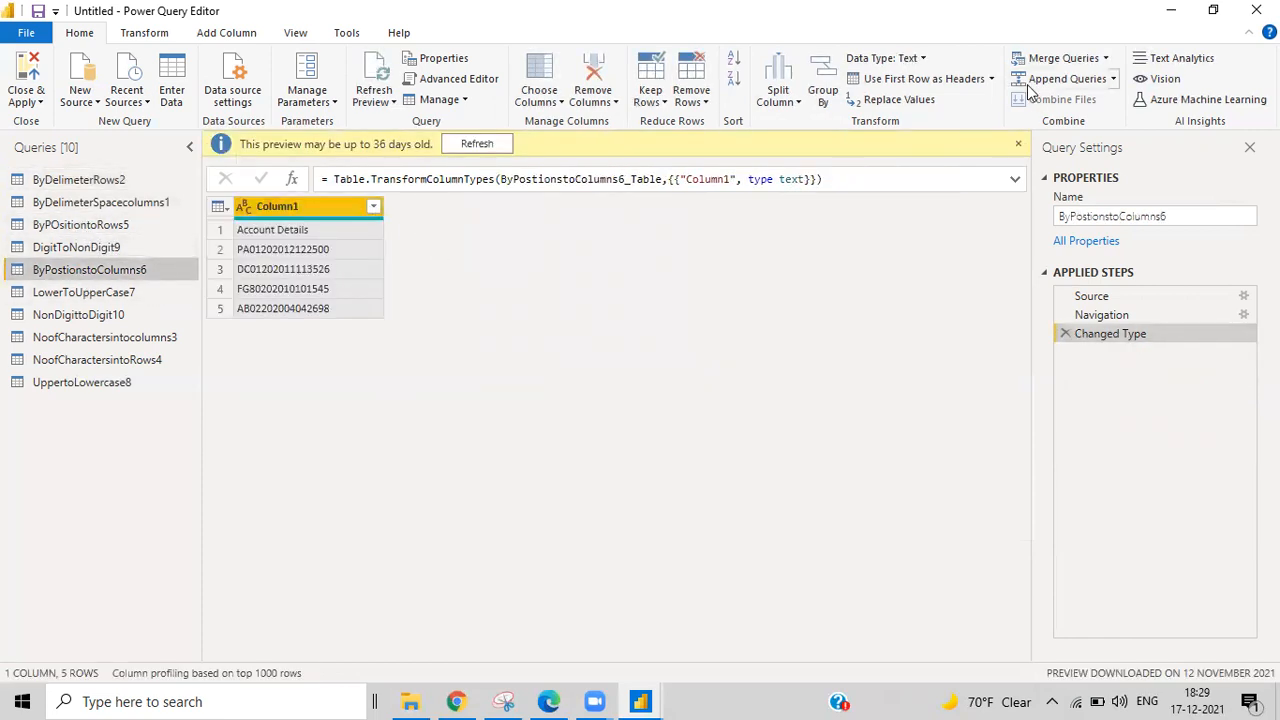
click(922, 76)
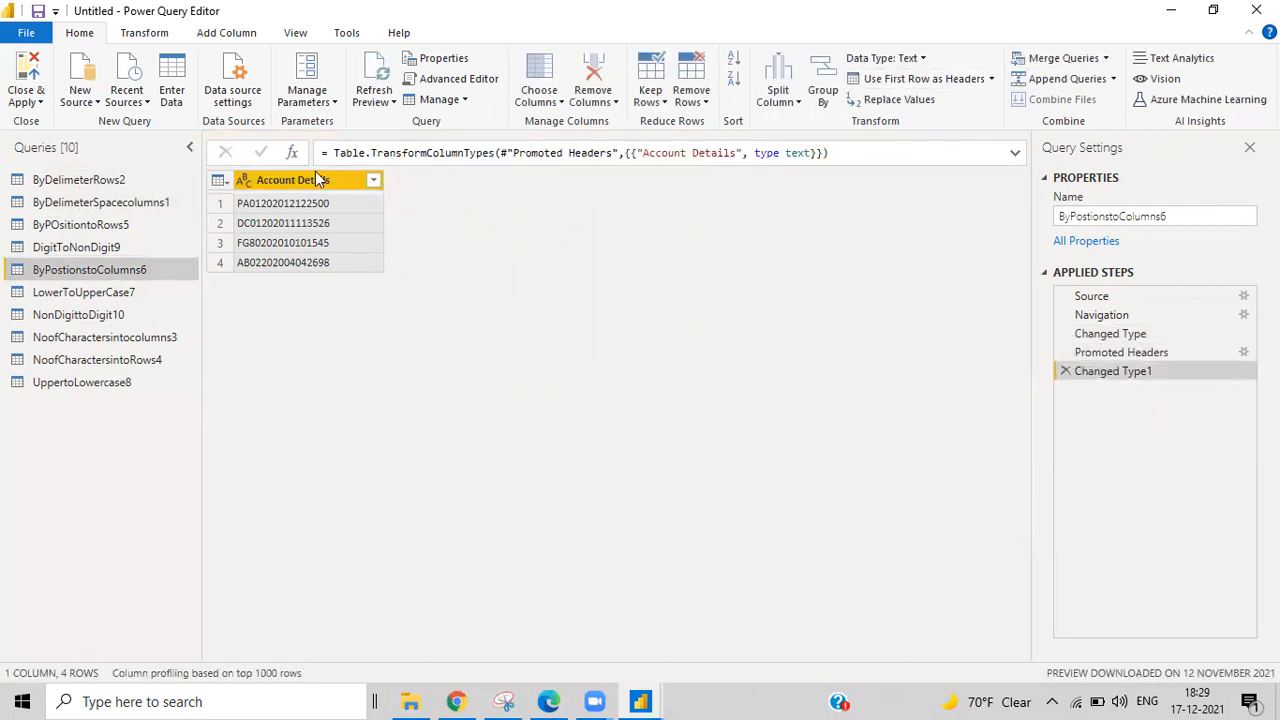
click(778, 92)
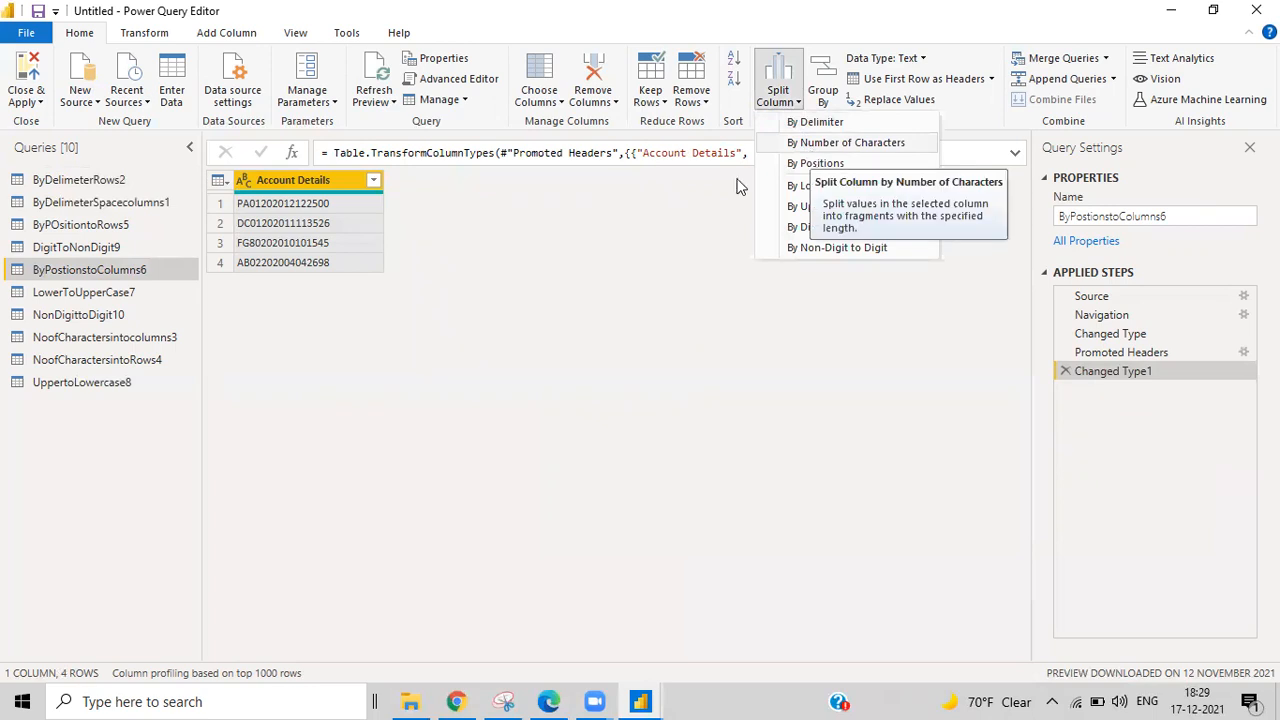
click(118, 346)
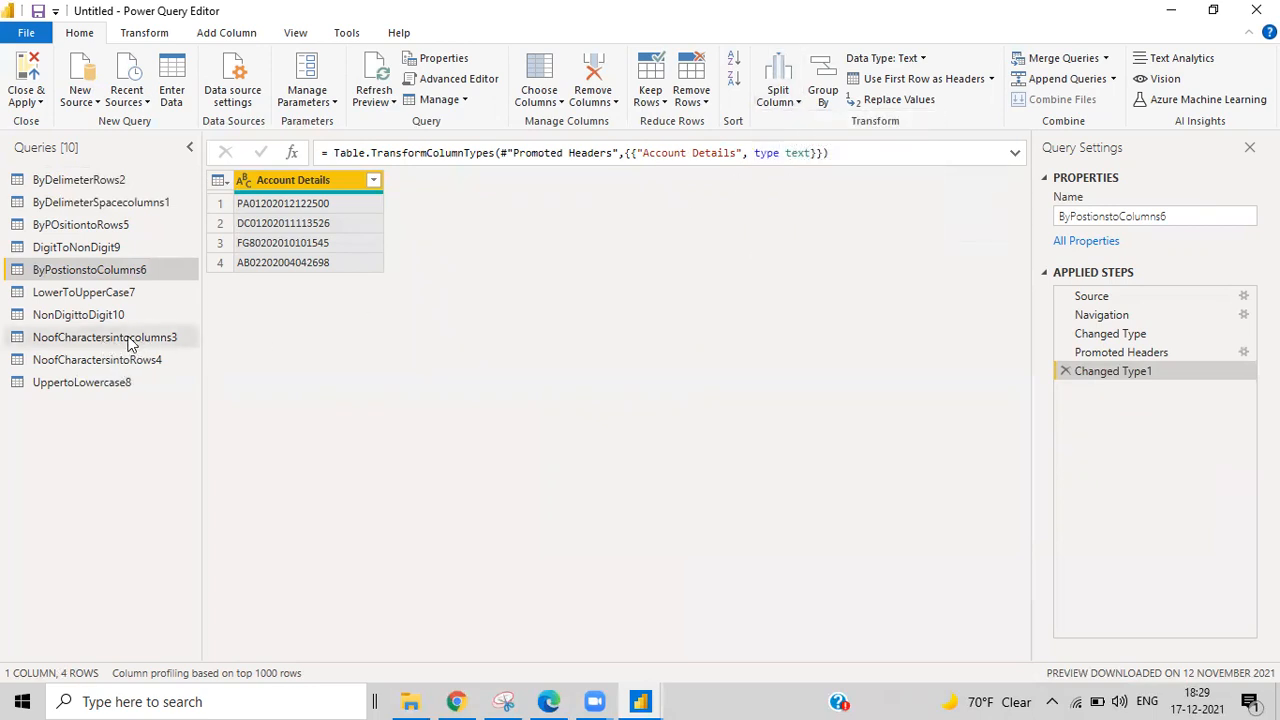
Step: Promote the first row to headers in NoofCharactersintocolumns3 and split Account Details by 2 characters, once, as far left as possible
click(128, 338)
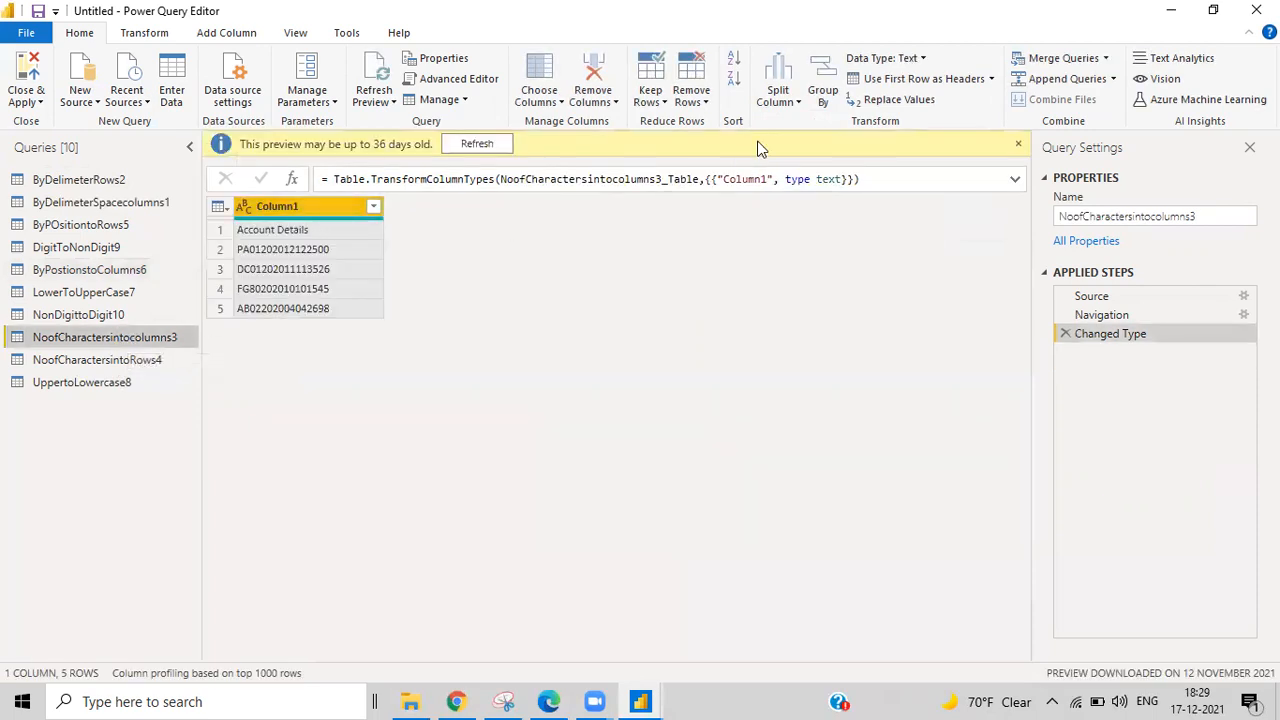
click(912, 79)
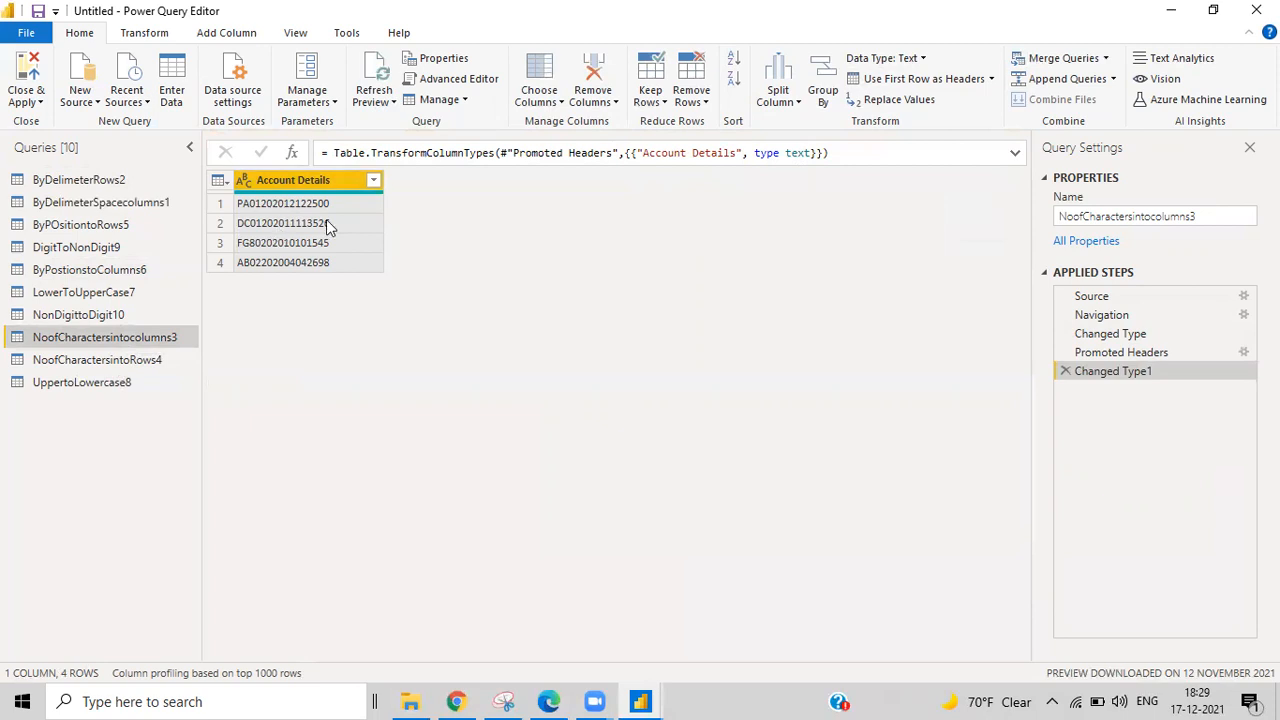
click(779, 92)
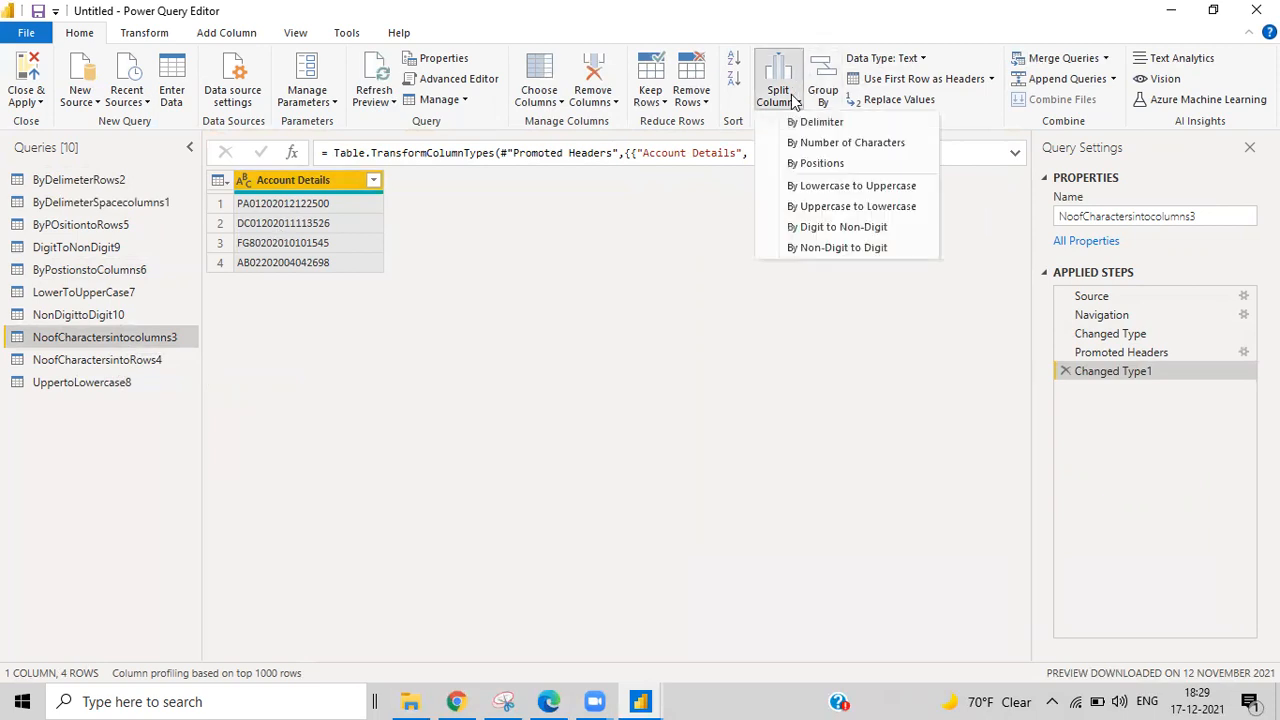
click(800, 145)
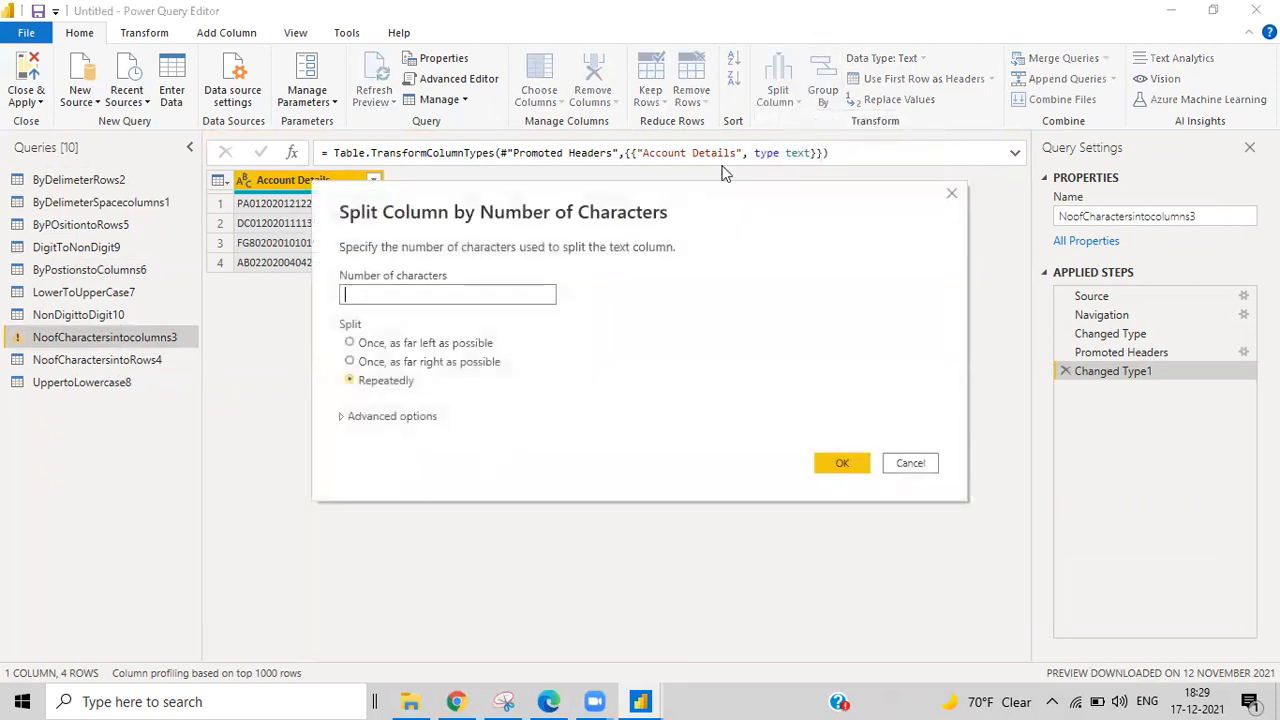
drag(449, 206, 697, 180)
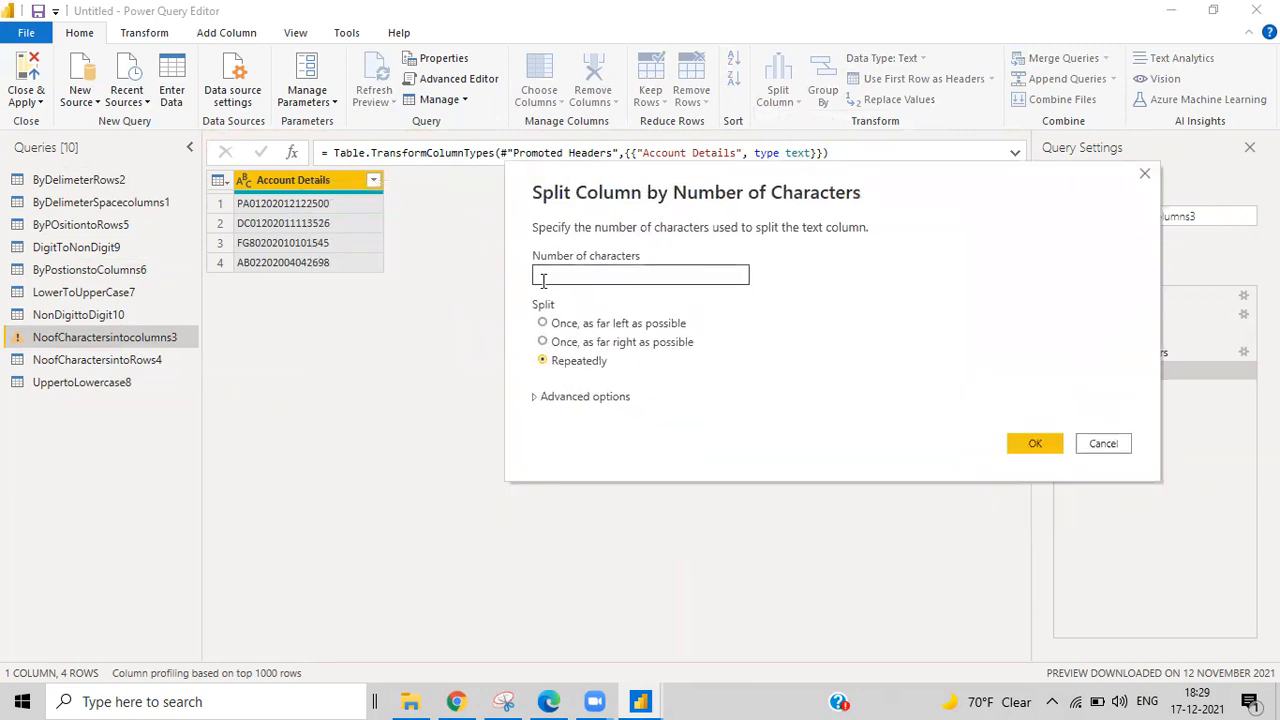
click(543, 280)
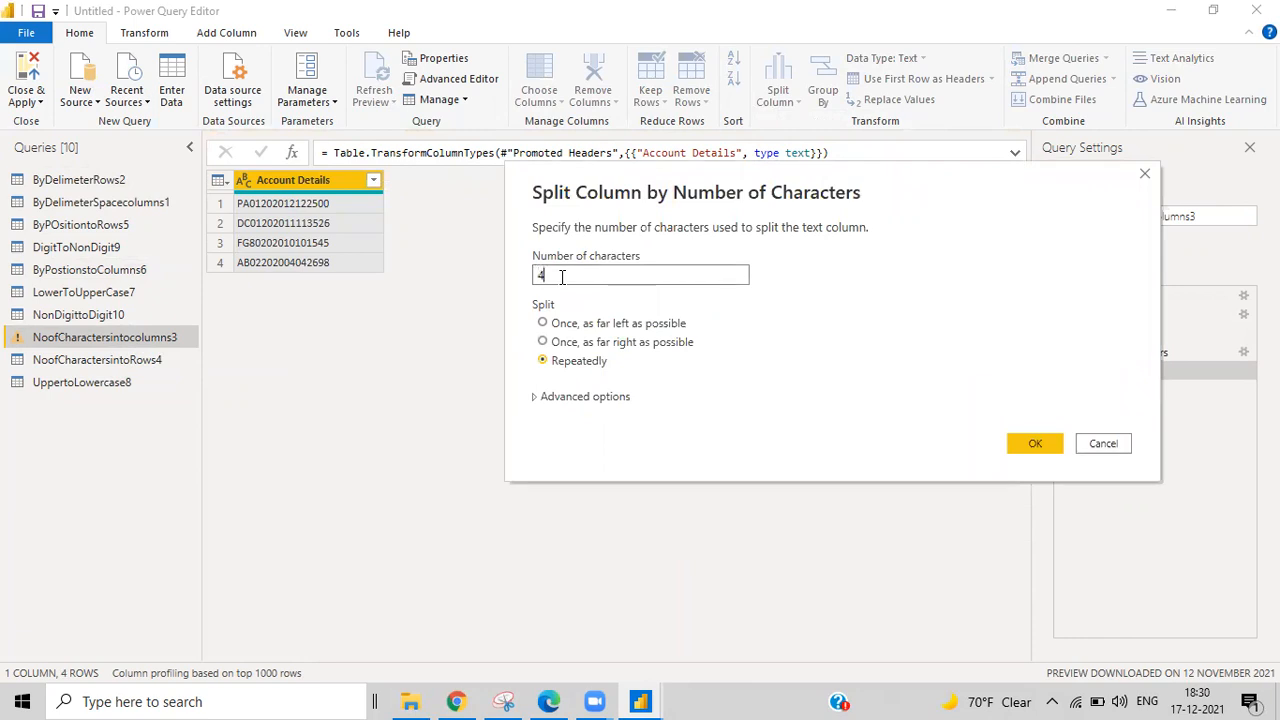
text(2)
click(562, 326)
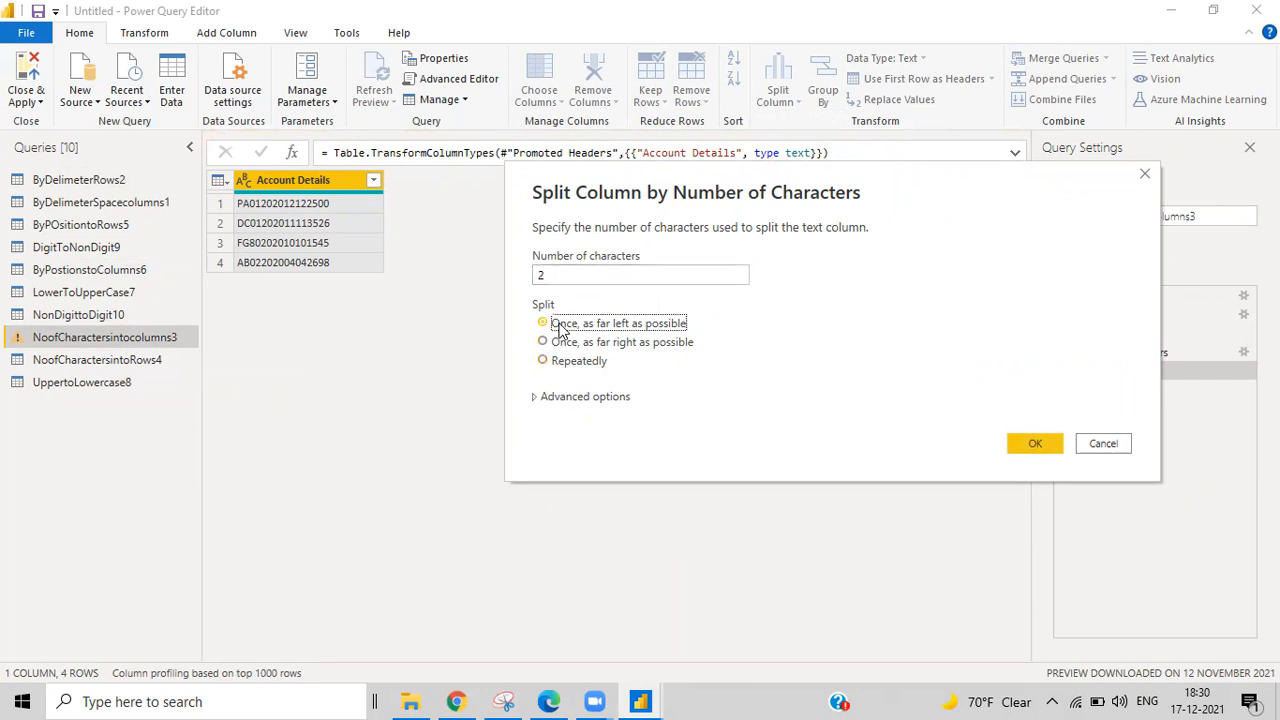
click(1021, 447)
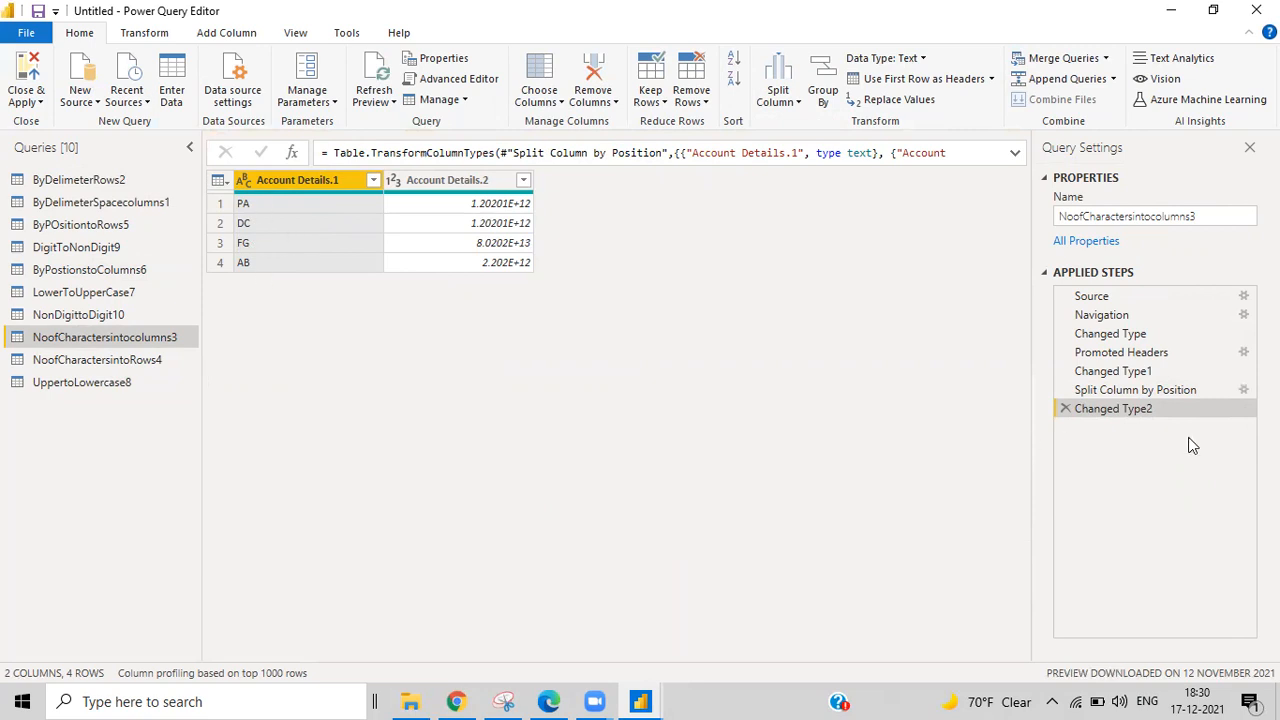
Step: Compare the Account Details data before and after the two-character split by viewing the Changed Type1 and Changed Type2 steps
click(1080, 372)
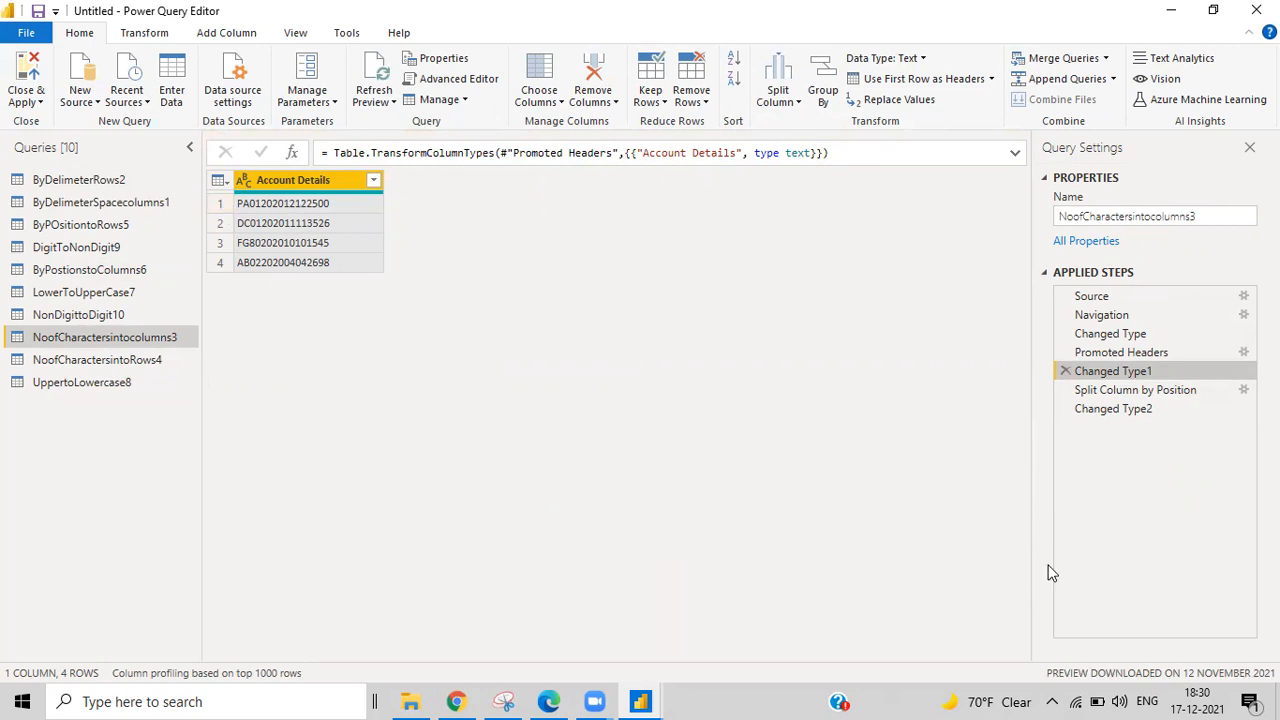
click(1100, 411)
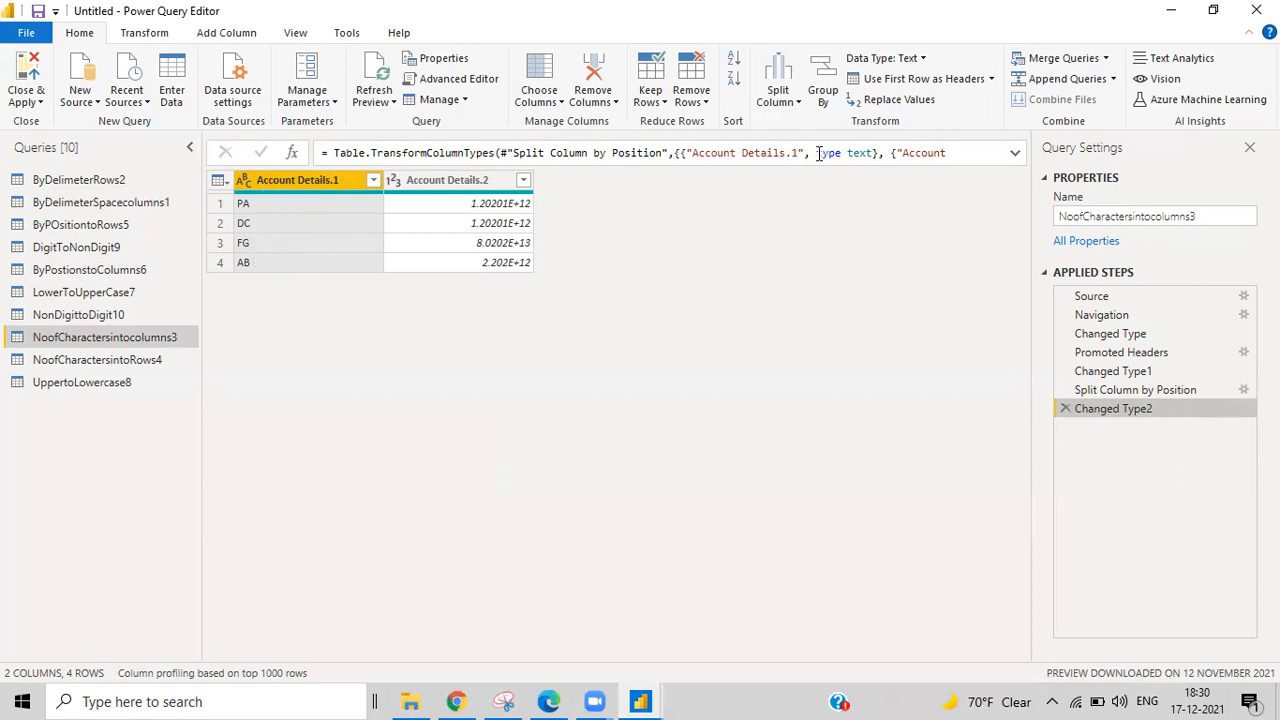
click(797, 102)
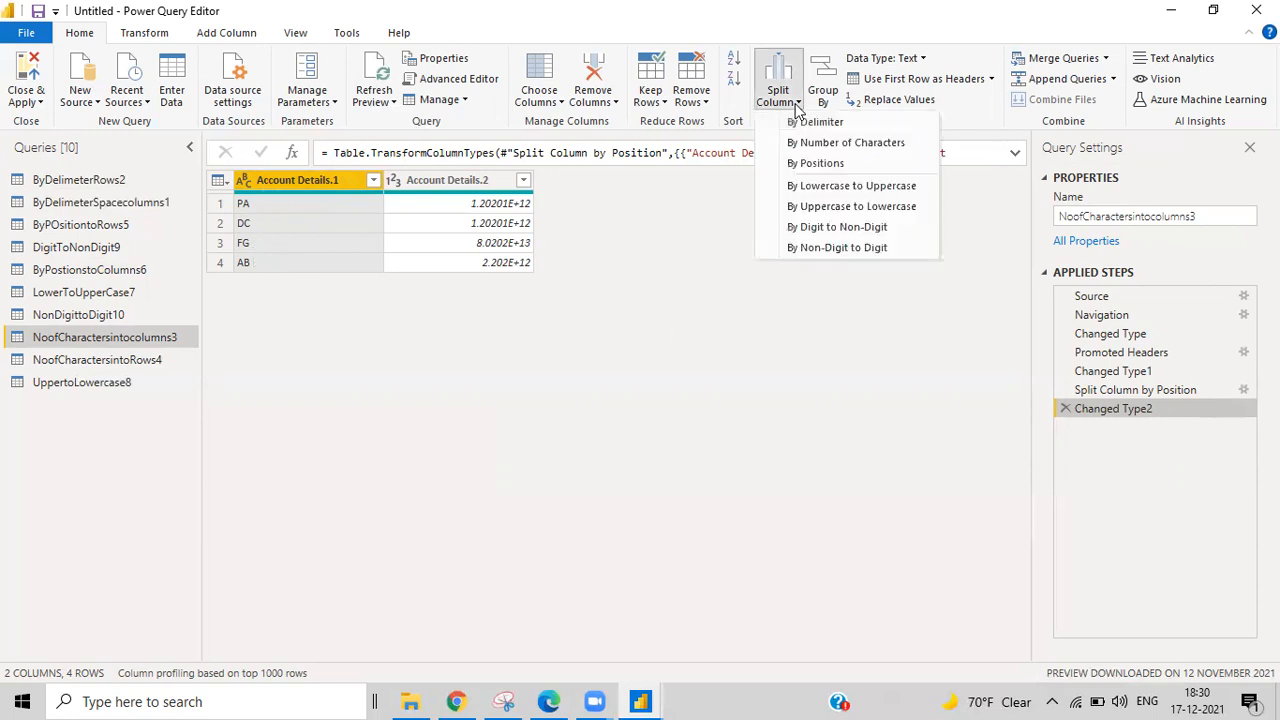
click(1072, 410)
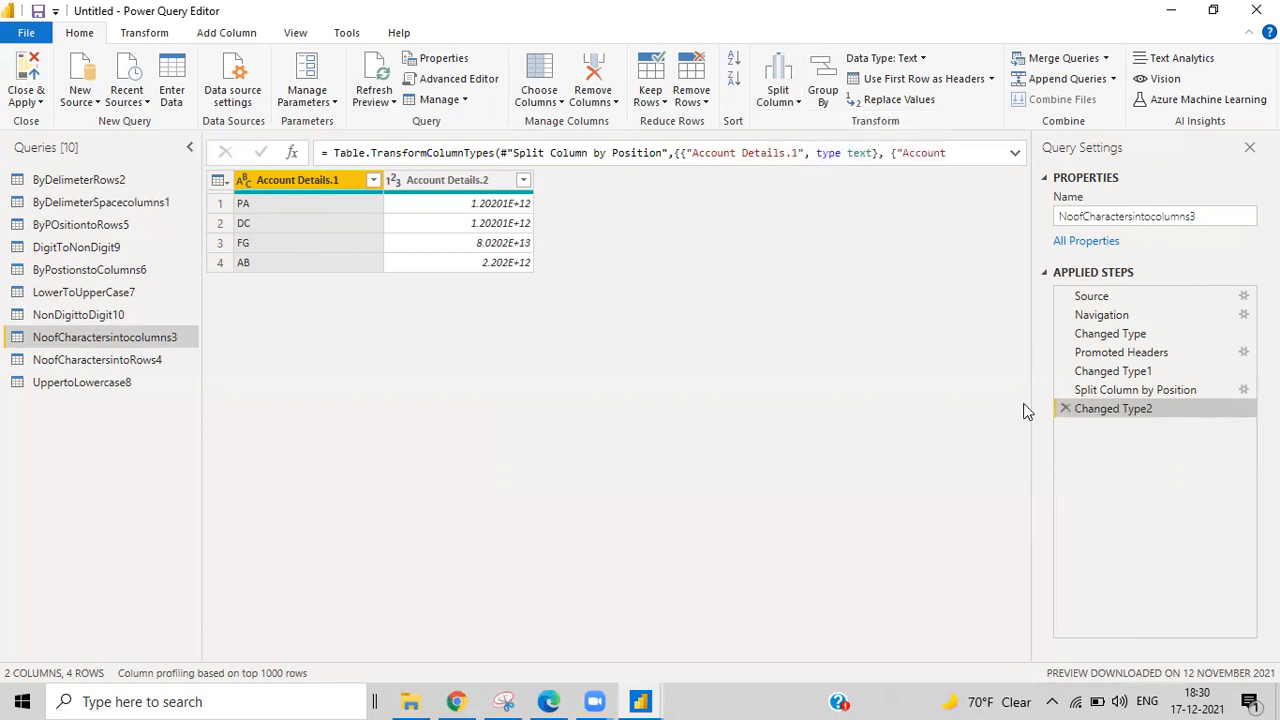
Step: Remove the Changed Type2 step and edit the Account Details split to 4 characters, once, as far right as possible
click(1065, 408)
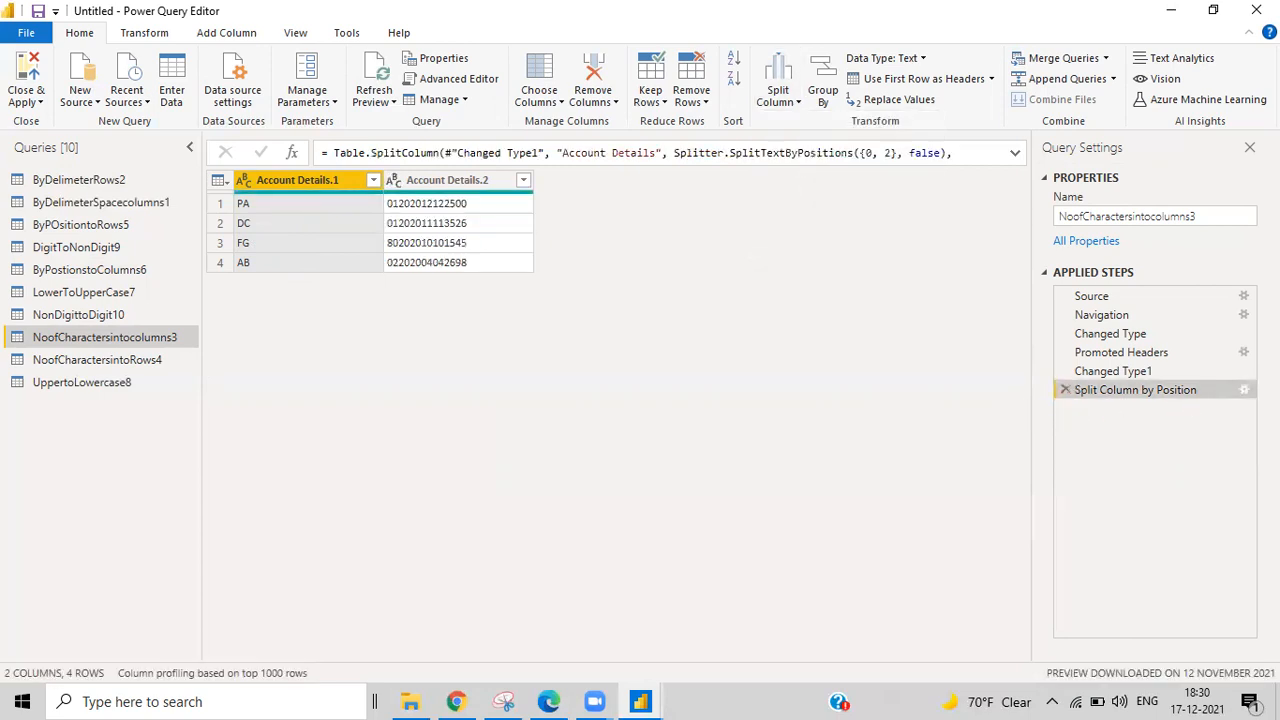
click(1244, 390)
drag(480, 210, 792, 180)
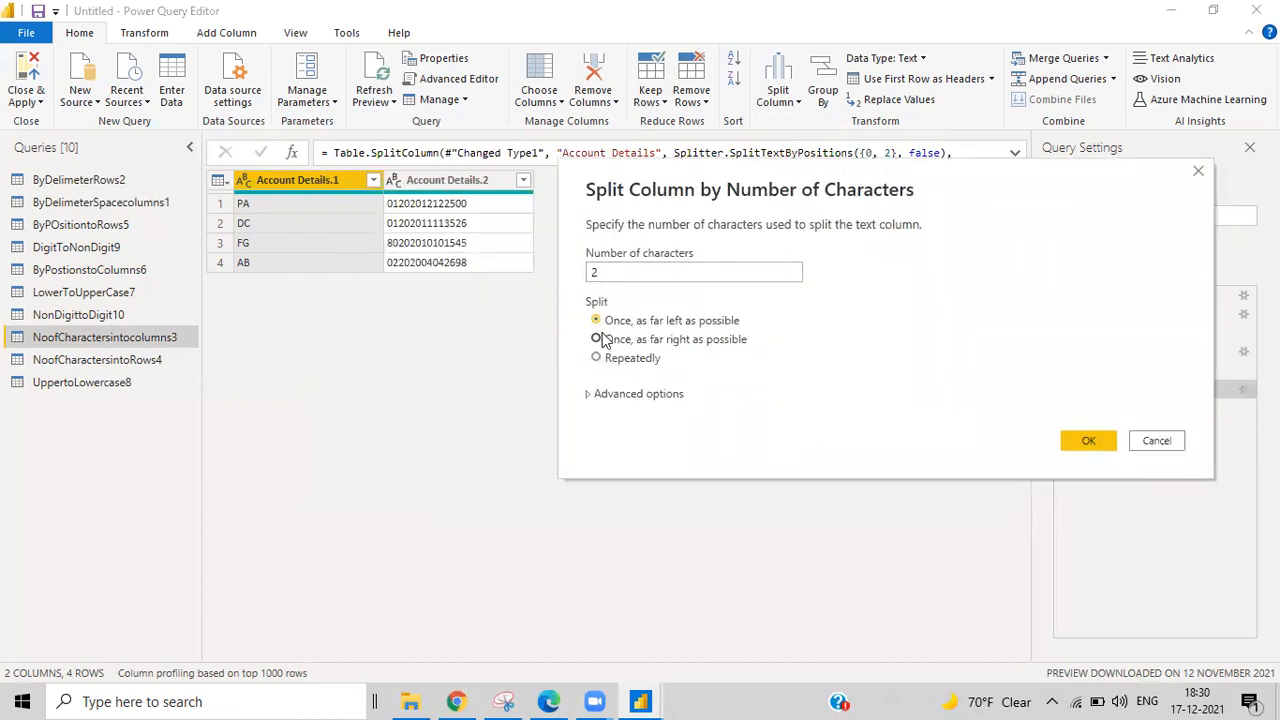
click(597, 340)
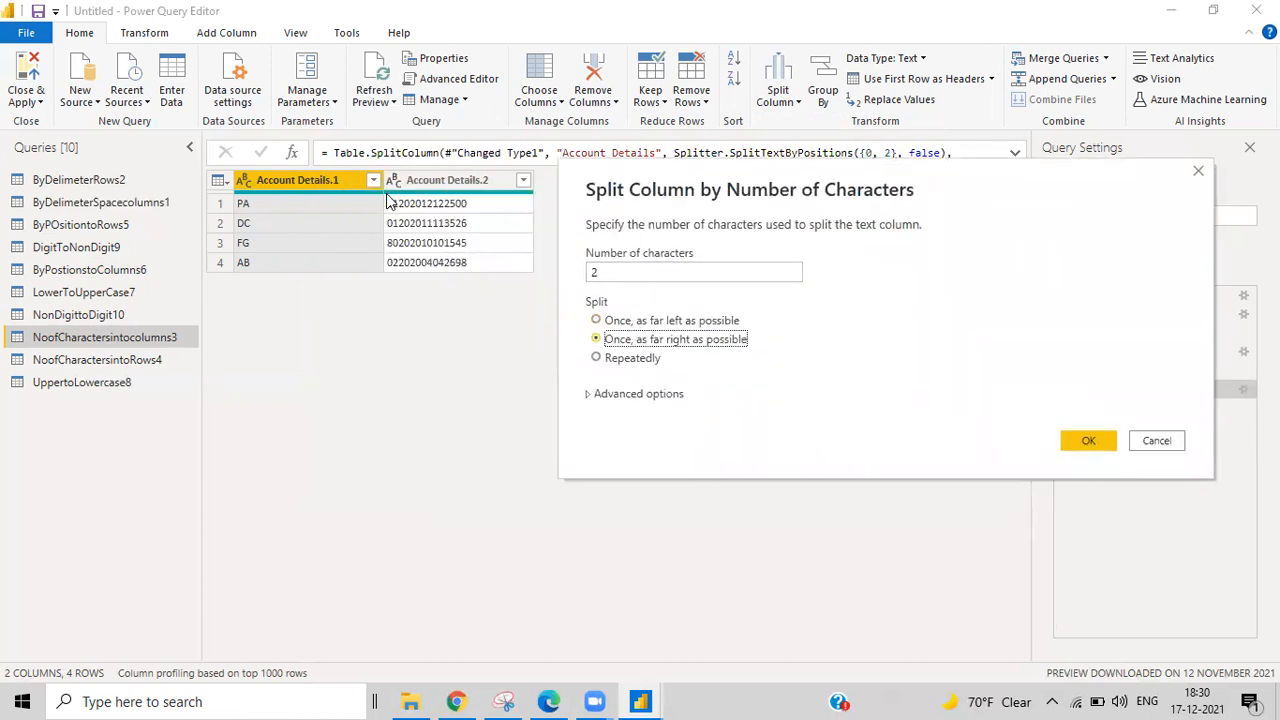
drag(604, 273, 588, 278)
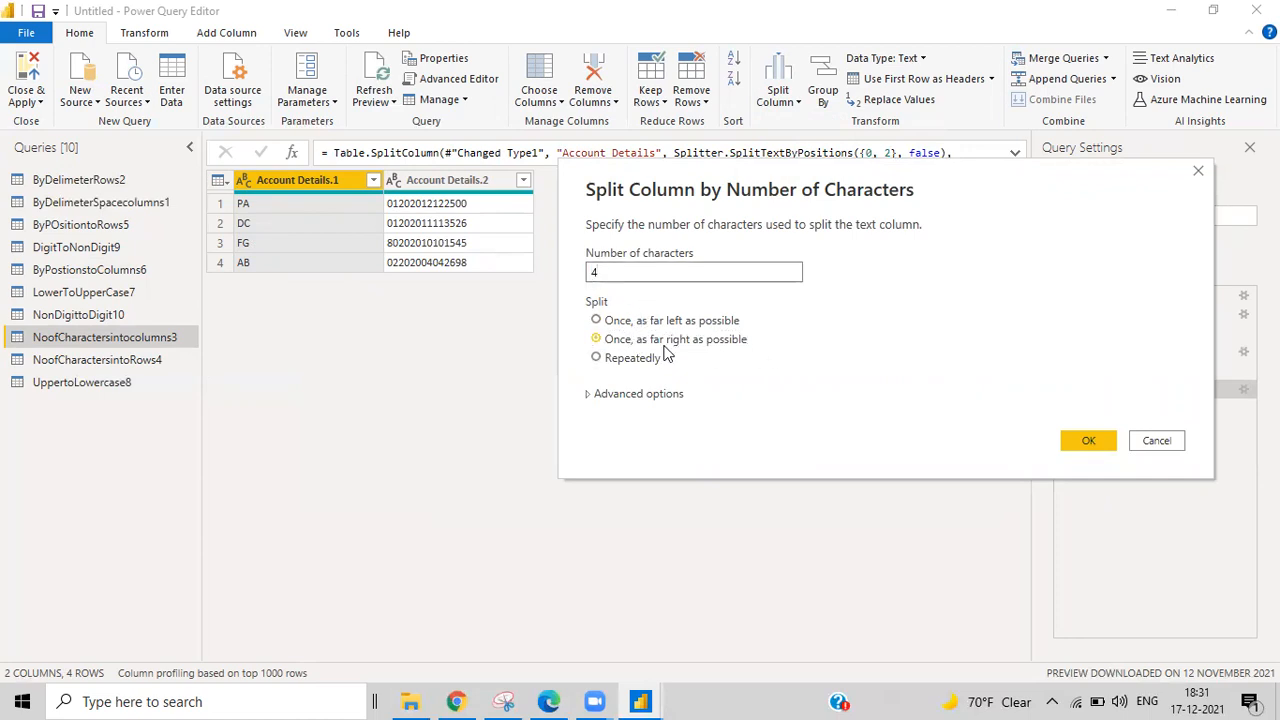
click(1098, 443)
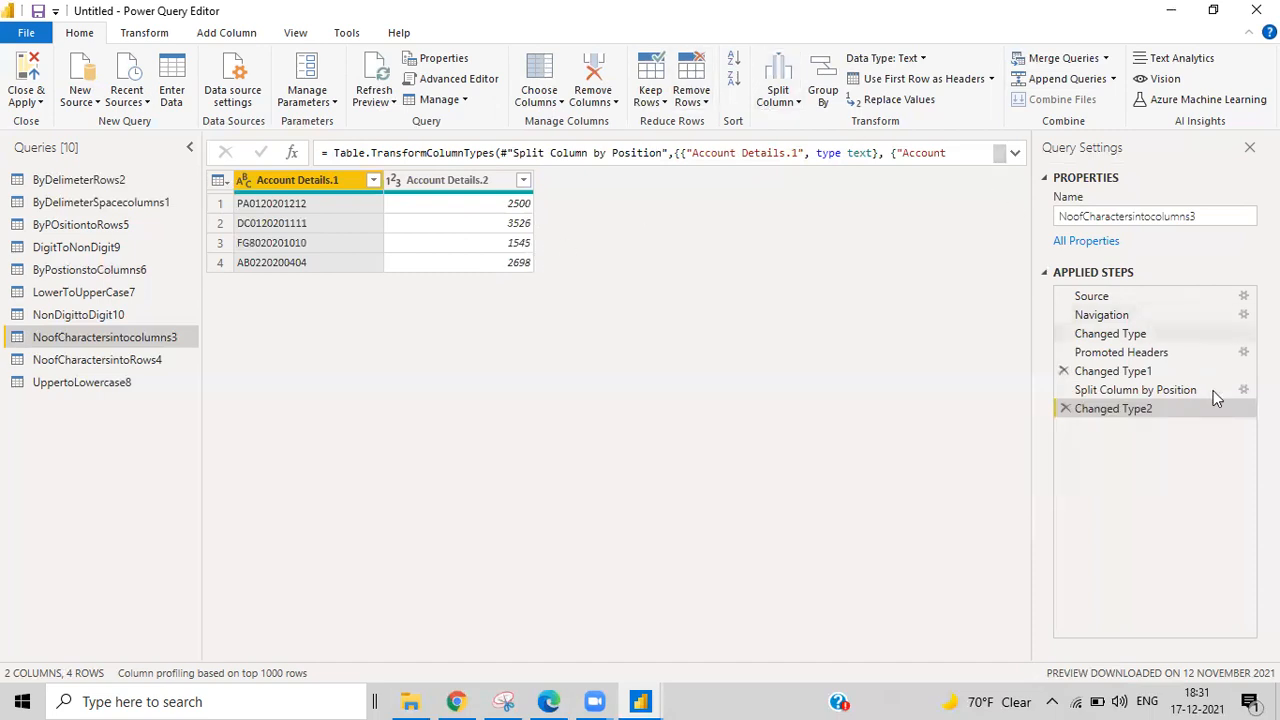
Step: Remove the Changed Type2 step again and set the four-character Account Details split to Repeatedly
click(1065, 408)
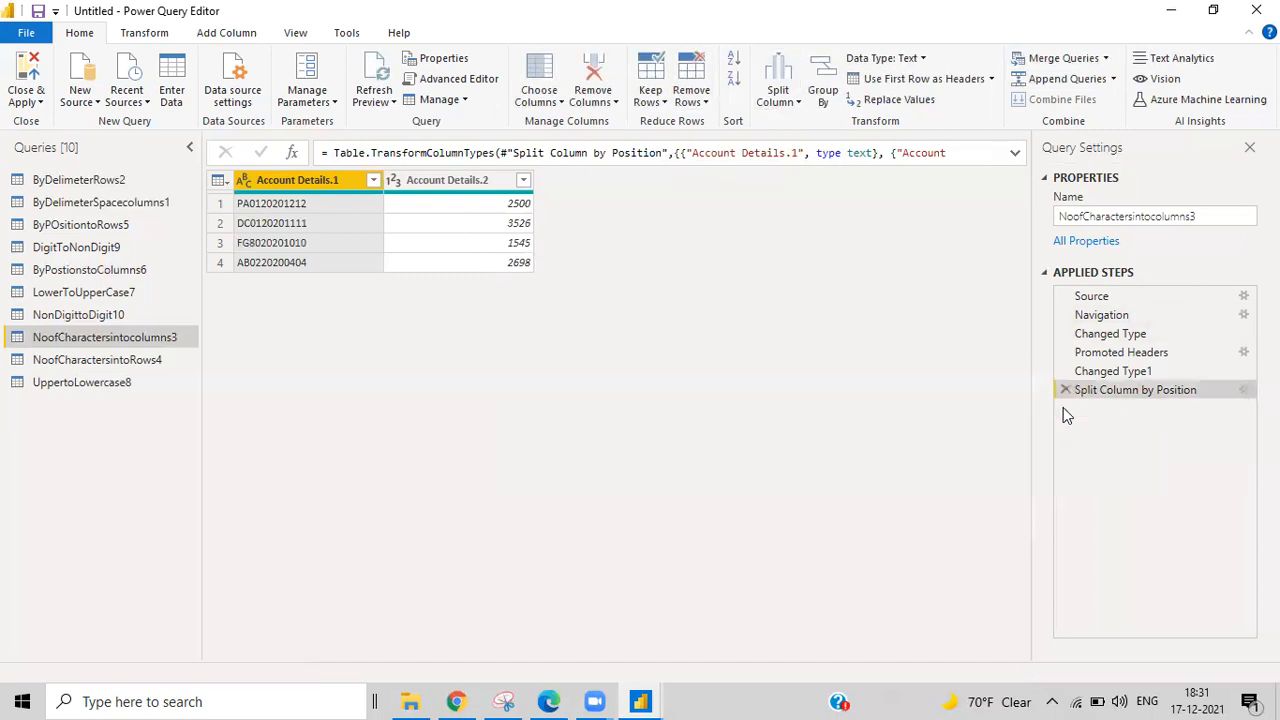
click(1244, 390)
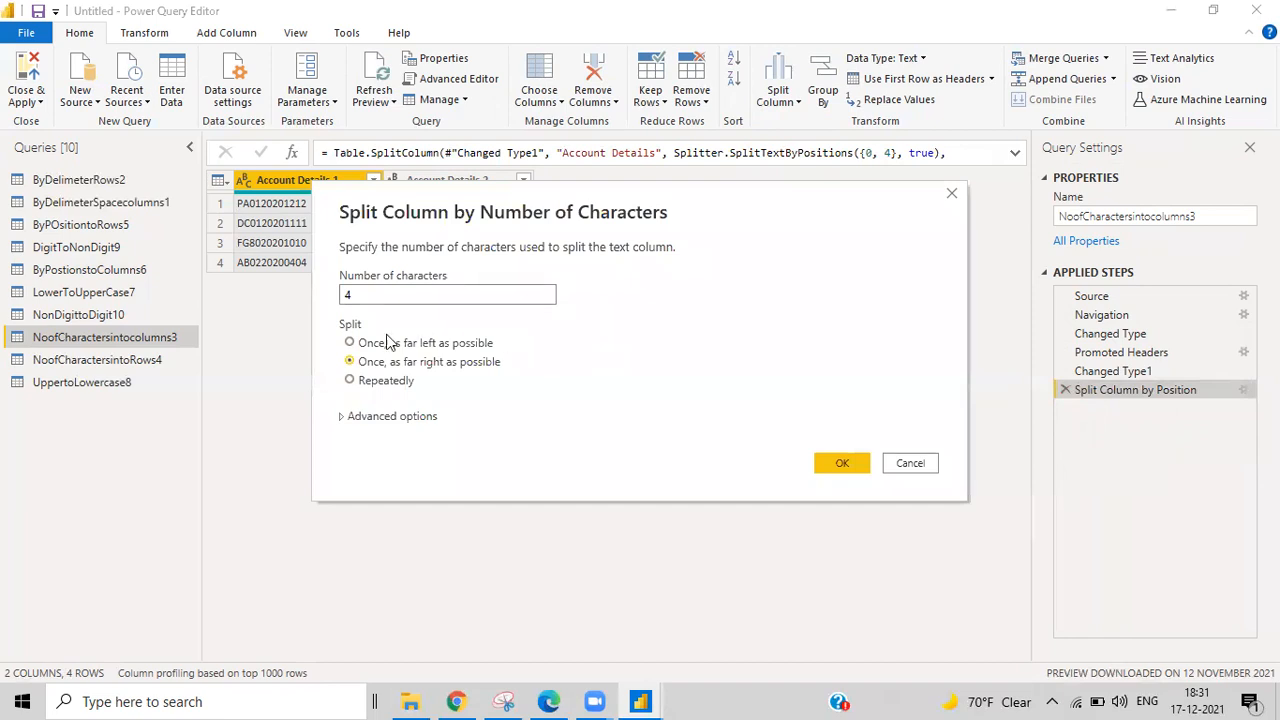
click(352, 383)
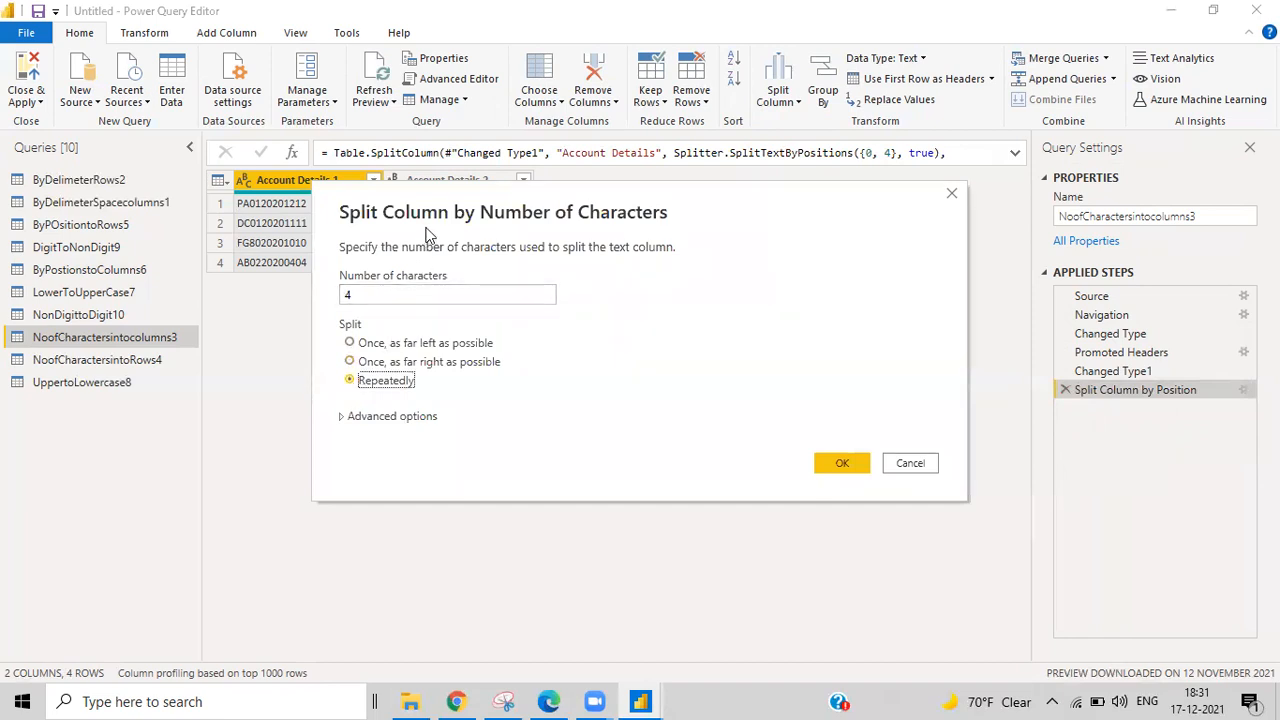
drag(425, 232, 674, 250)
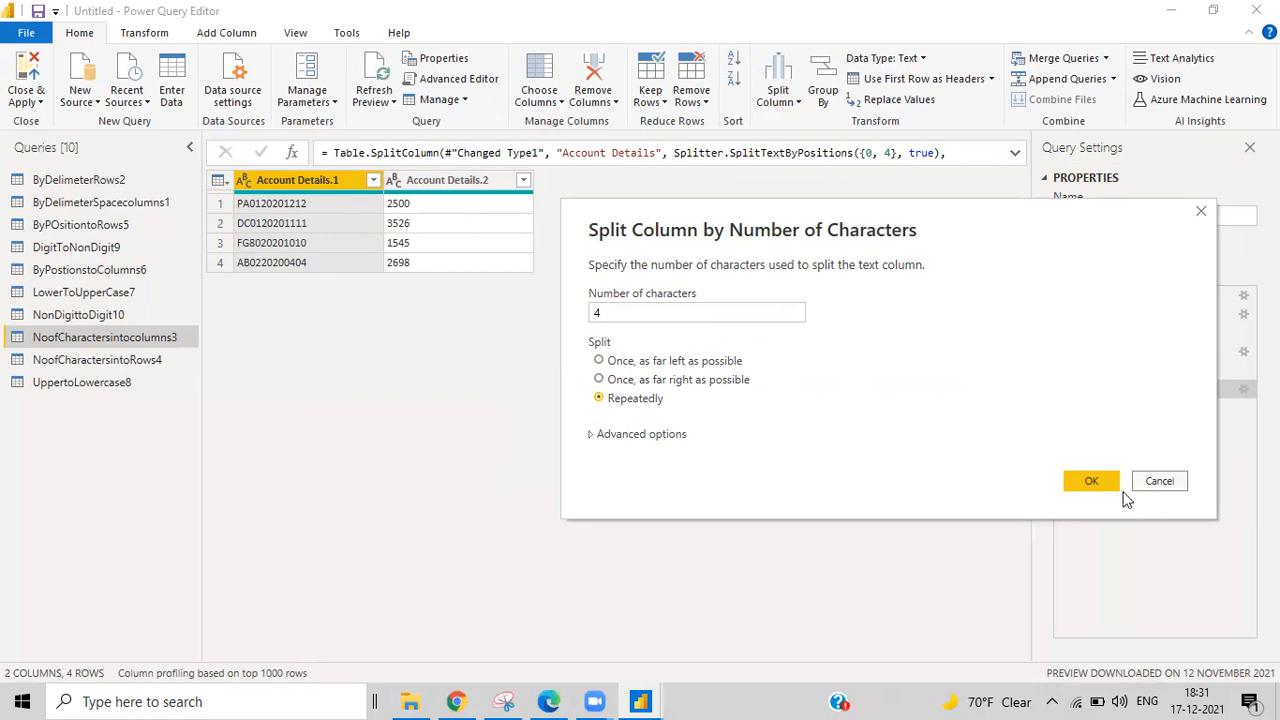
click(1091, 481)
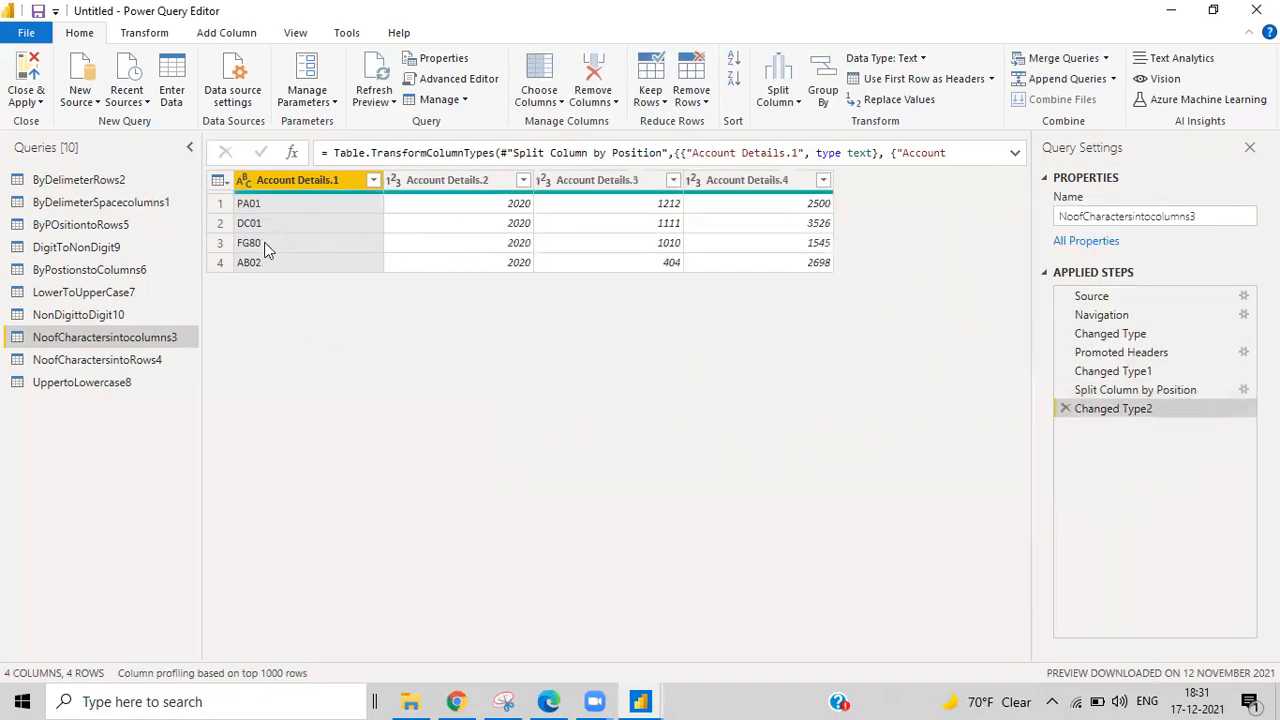
Step: Remove the Changed Type2 step after the repeated split and review the split's settings without changing them
click(1065, 408)
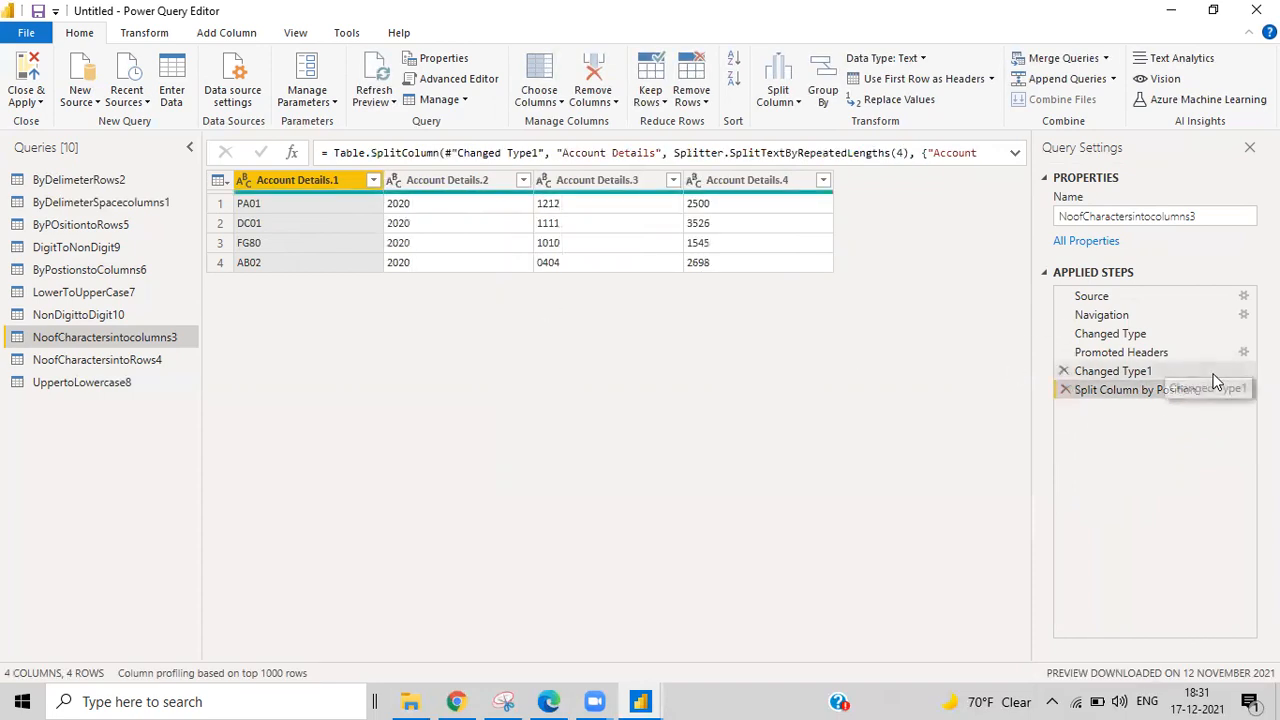
click(1244, 390)
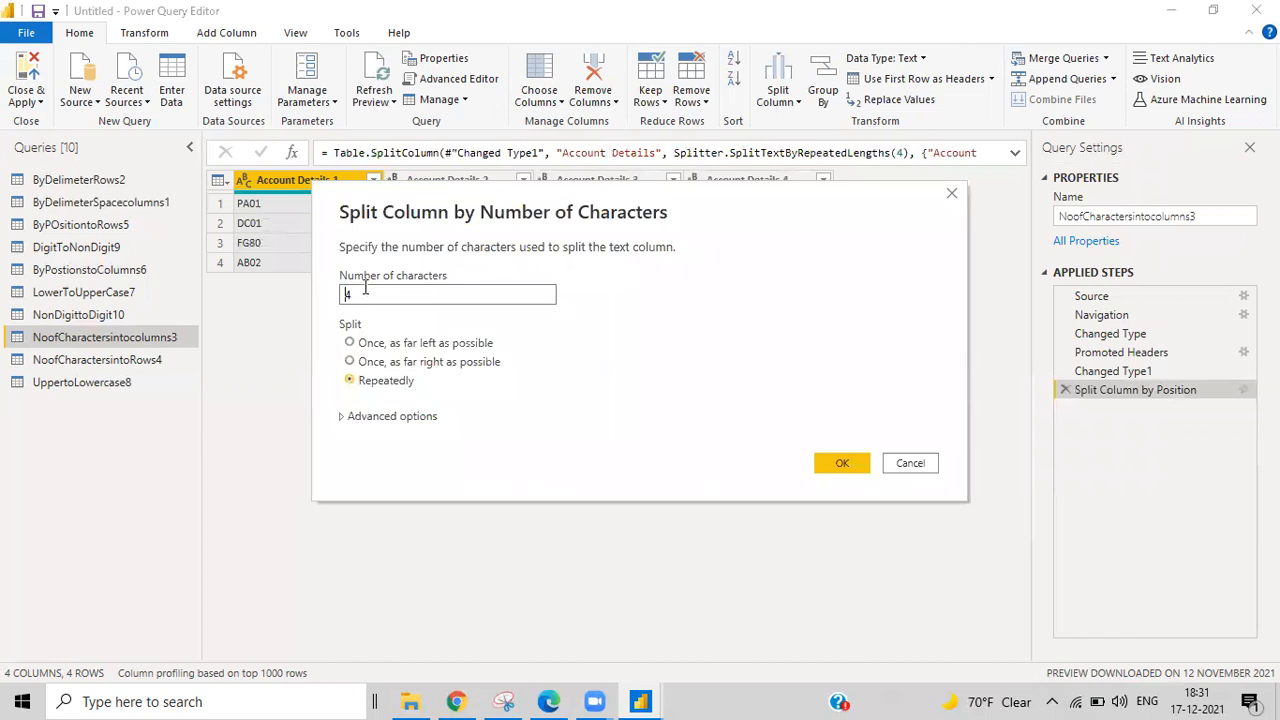
click(891, 463)
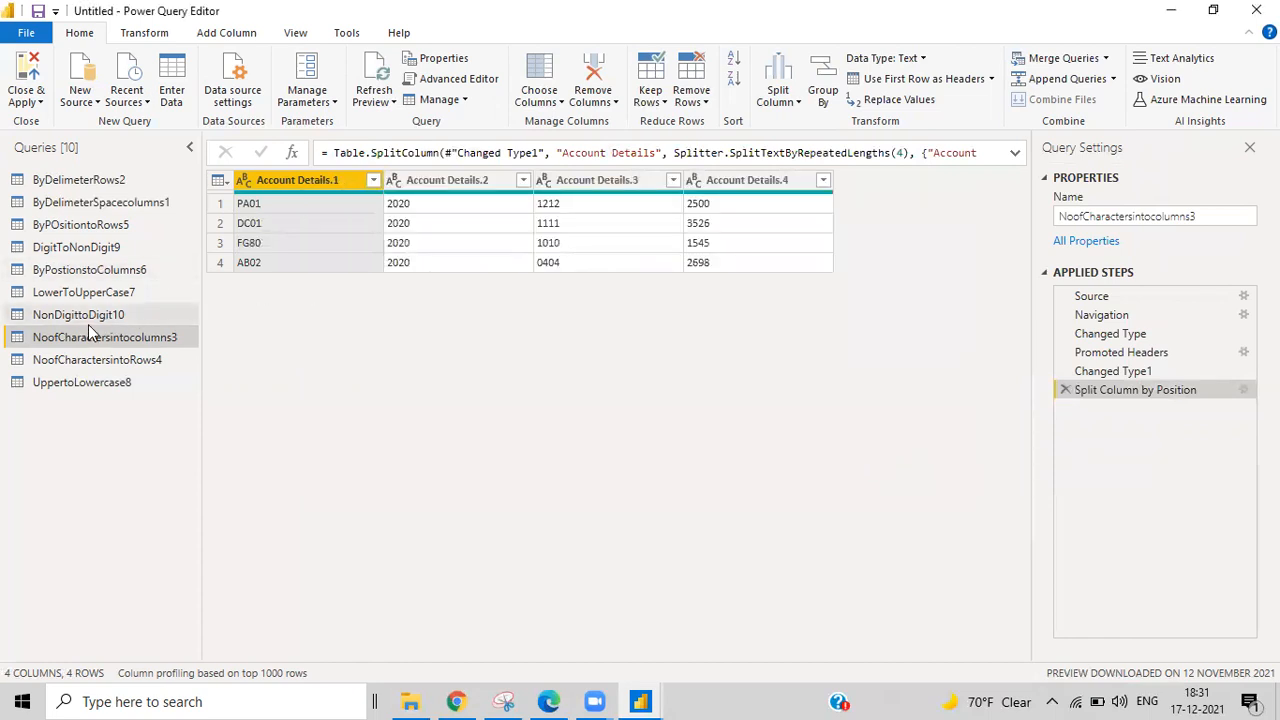
Step: Promote the first row to headers in NoofCharactersintoRows4 and split the Group column by 6 characters, once, as far left as possible
click(110, 360)
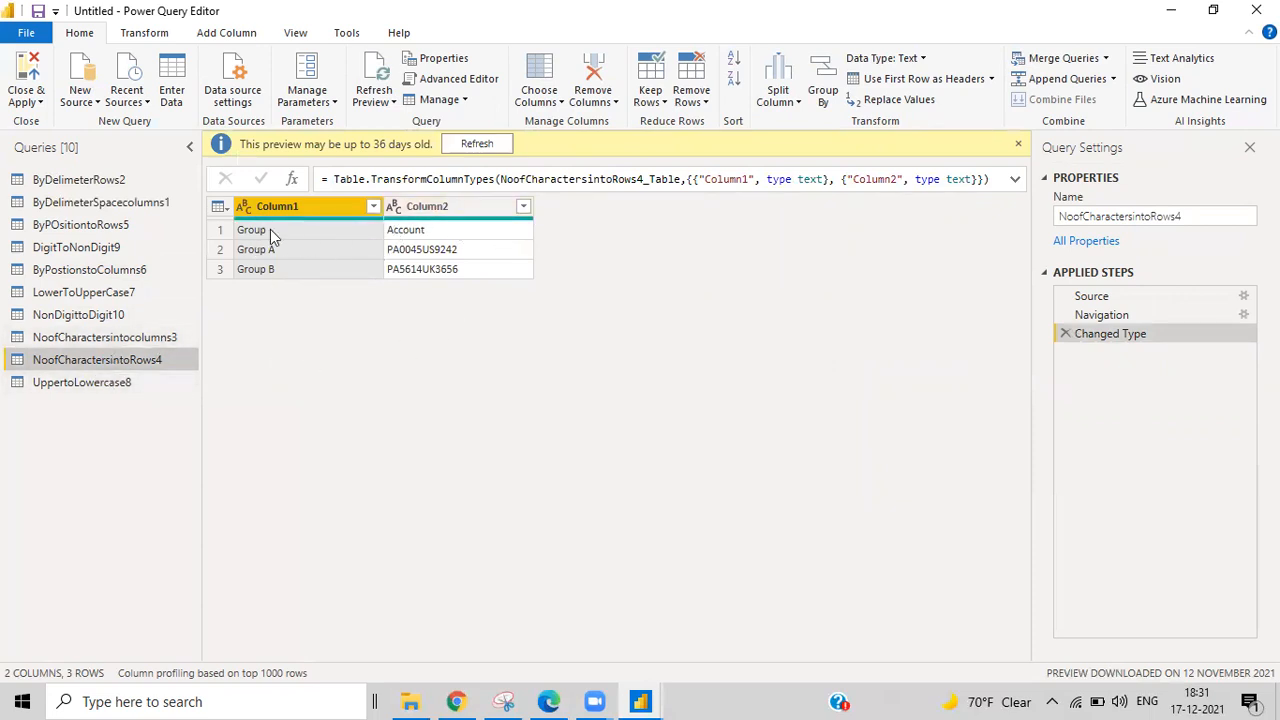
click(916, 79)
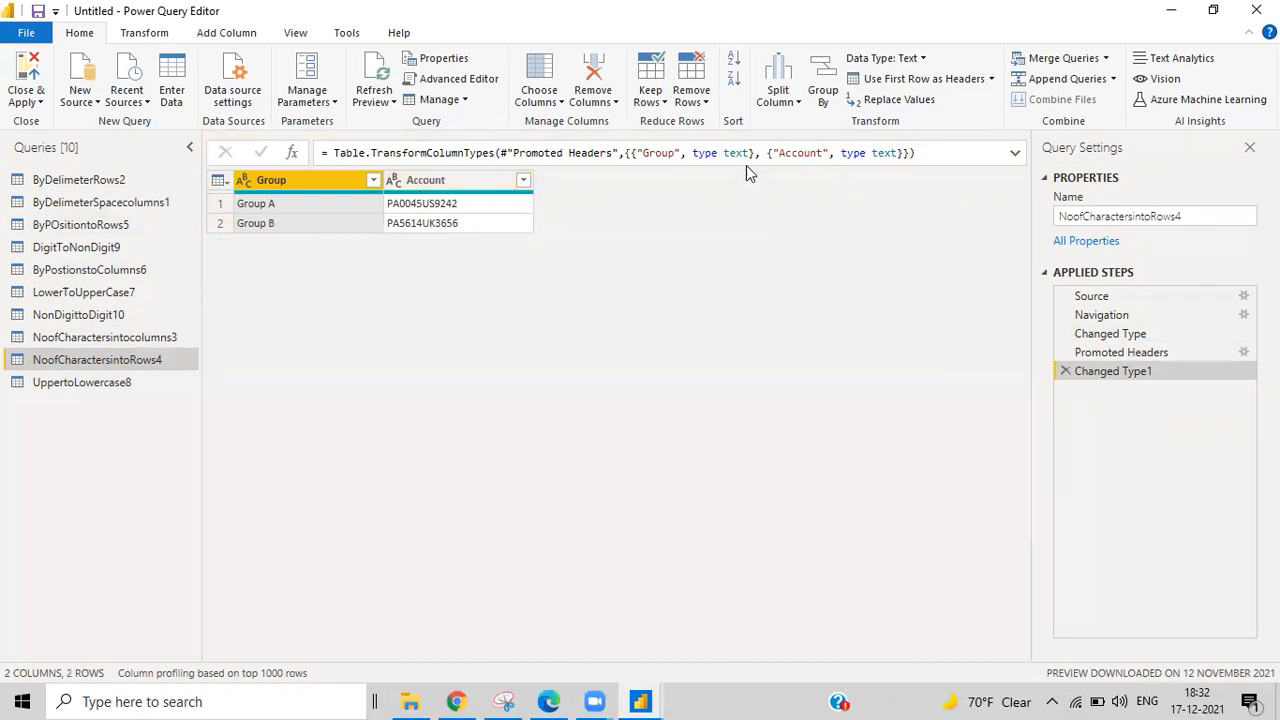
click(800, 103)
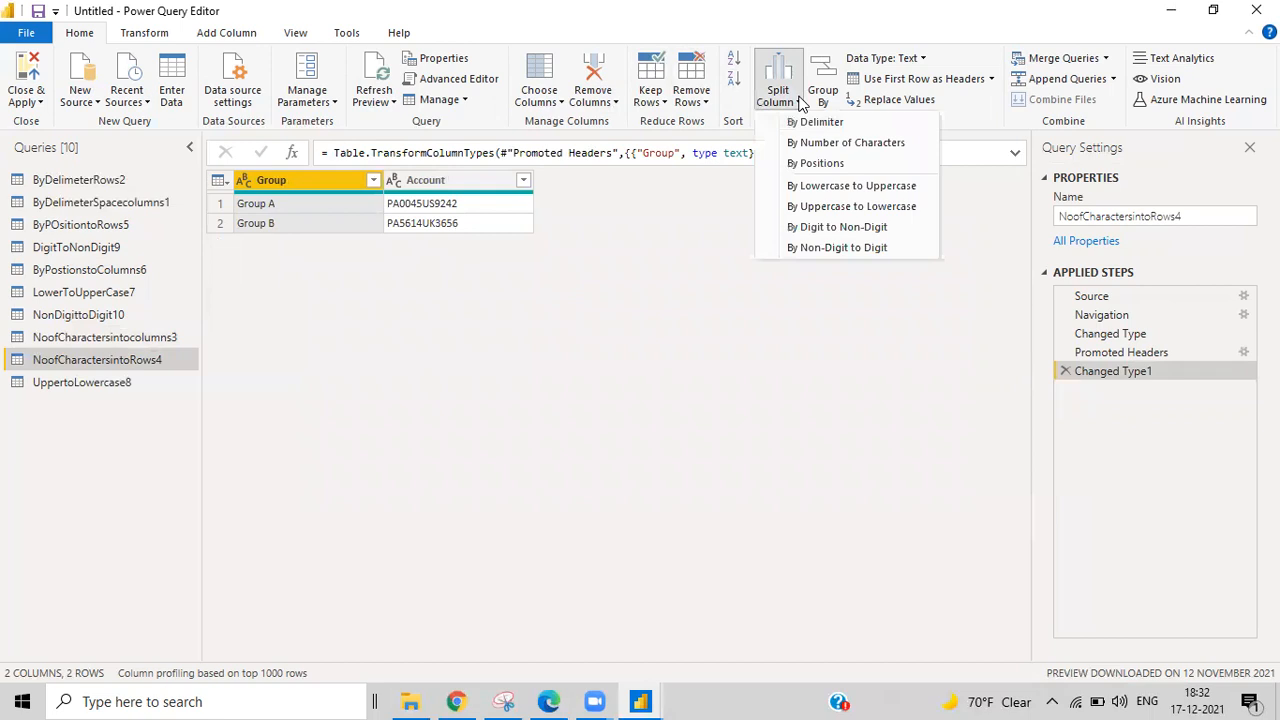
click(820, 148)
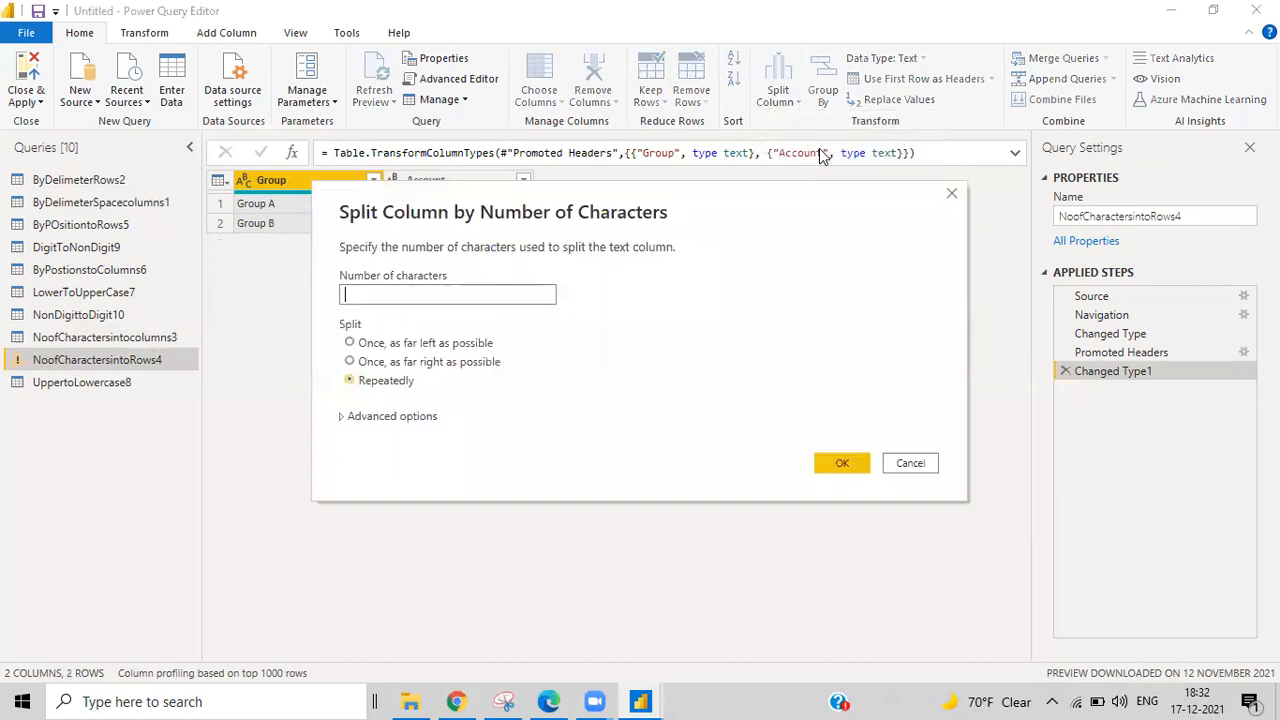
drag(683, 228, 944, 253)
click(635, 325)
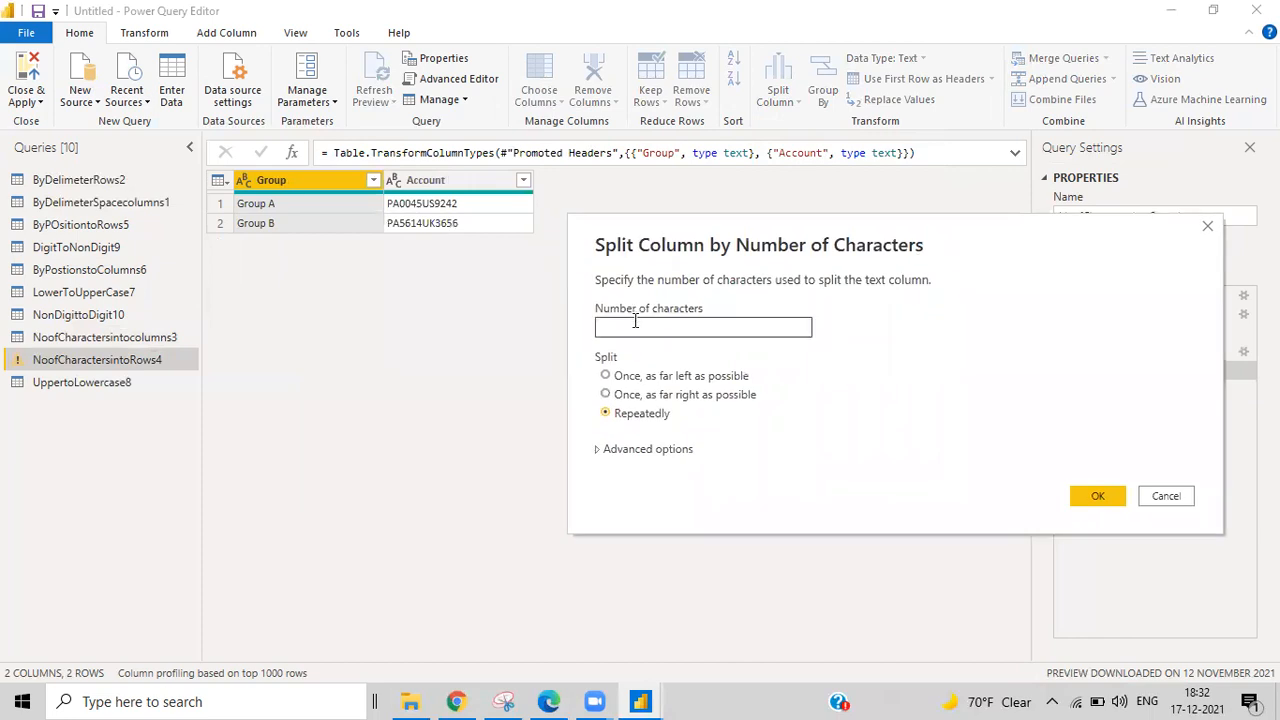
click(606, 376)
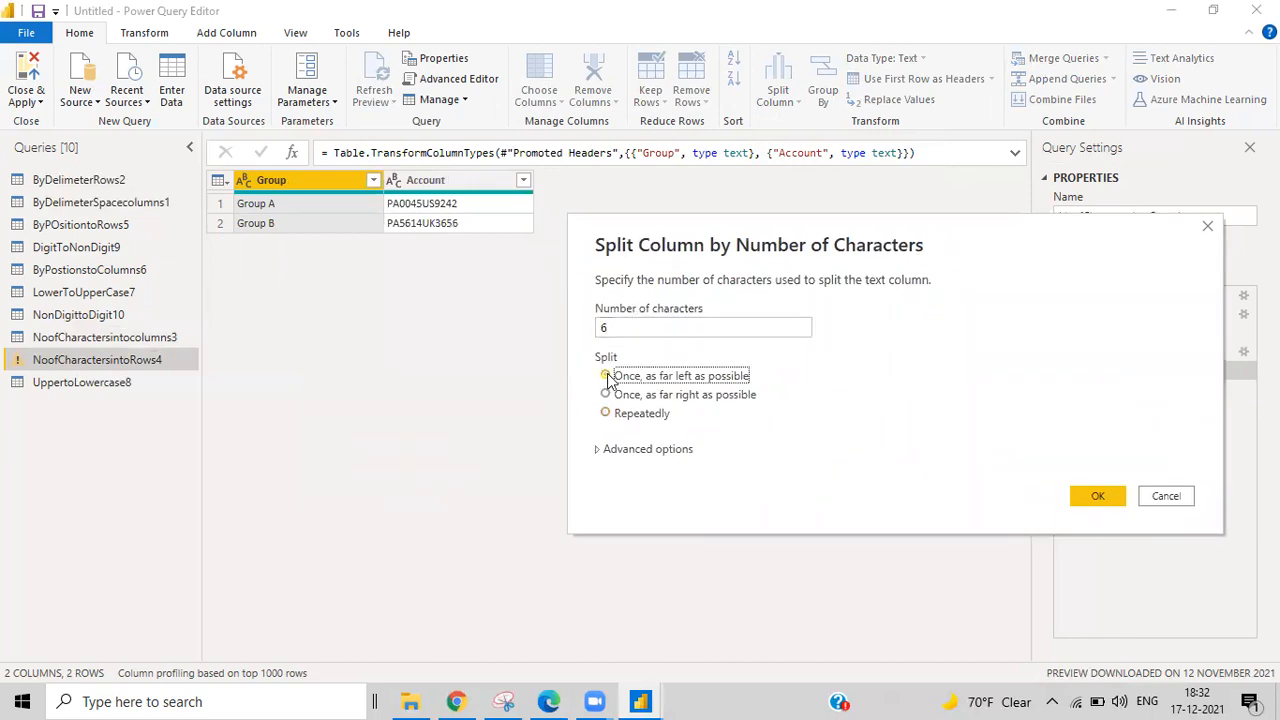
click(1092, 498)
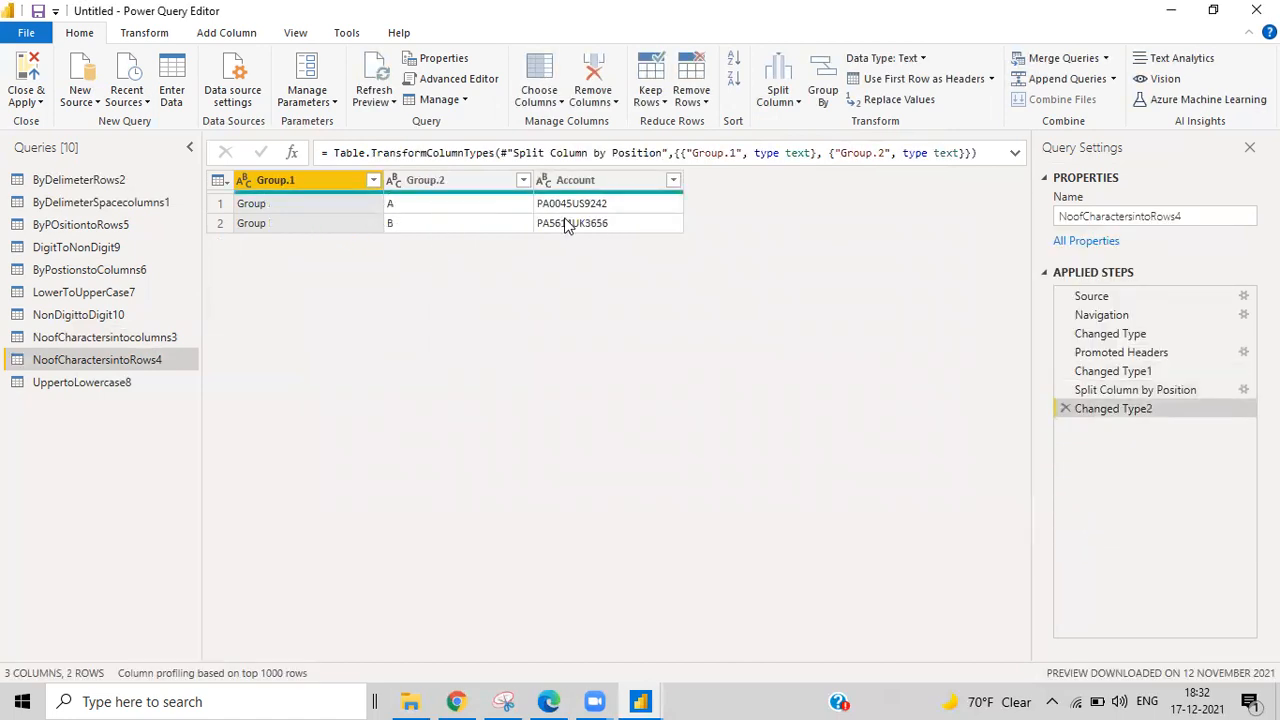
Step: Remove the Changed Type2 step from the NoofCharactersintoRows4 query
click(1065, 408)
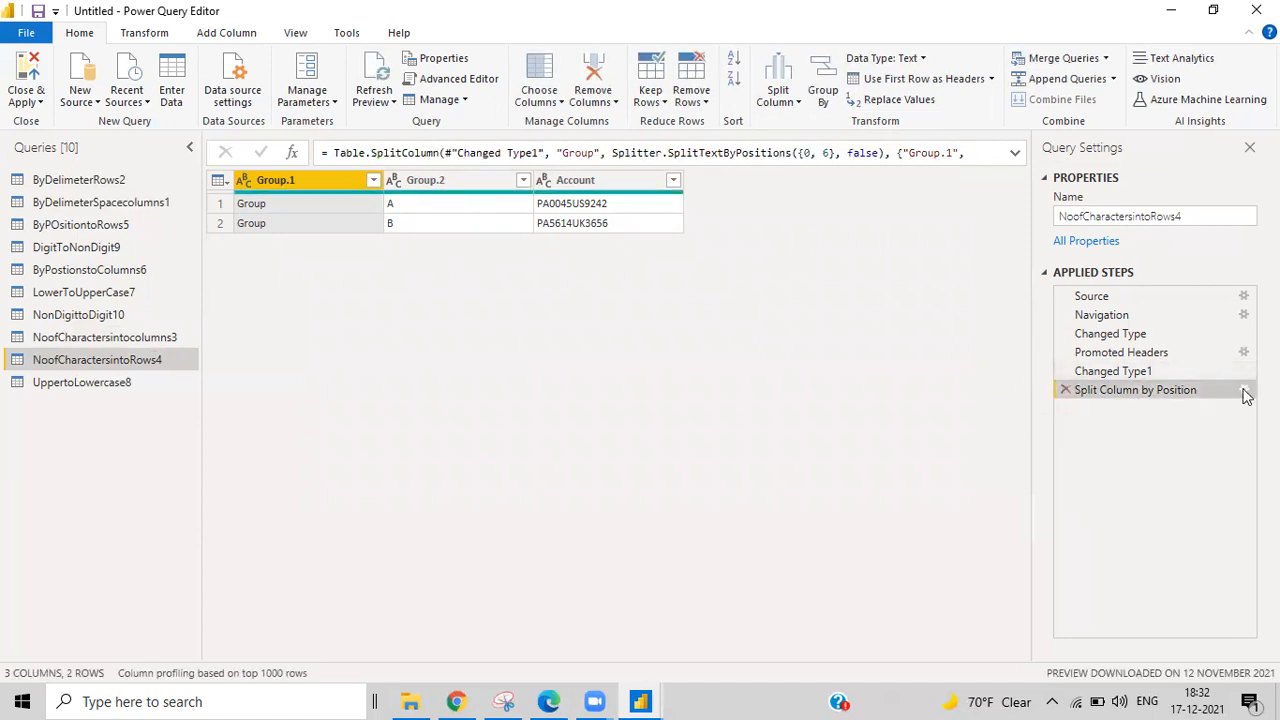
click(1244, 390)
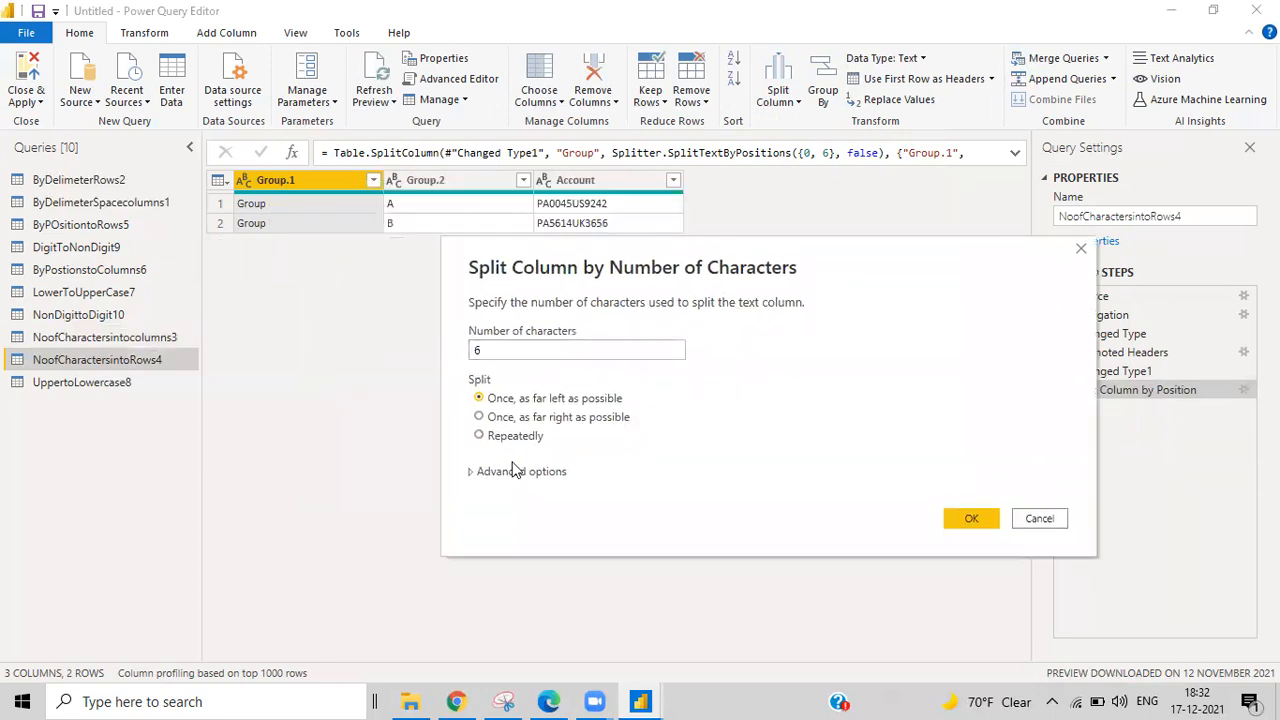
click(470, 477)
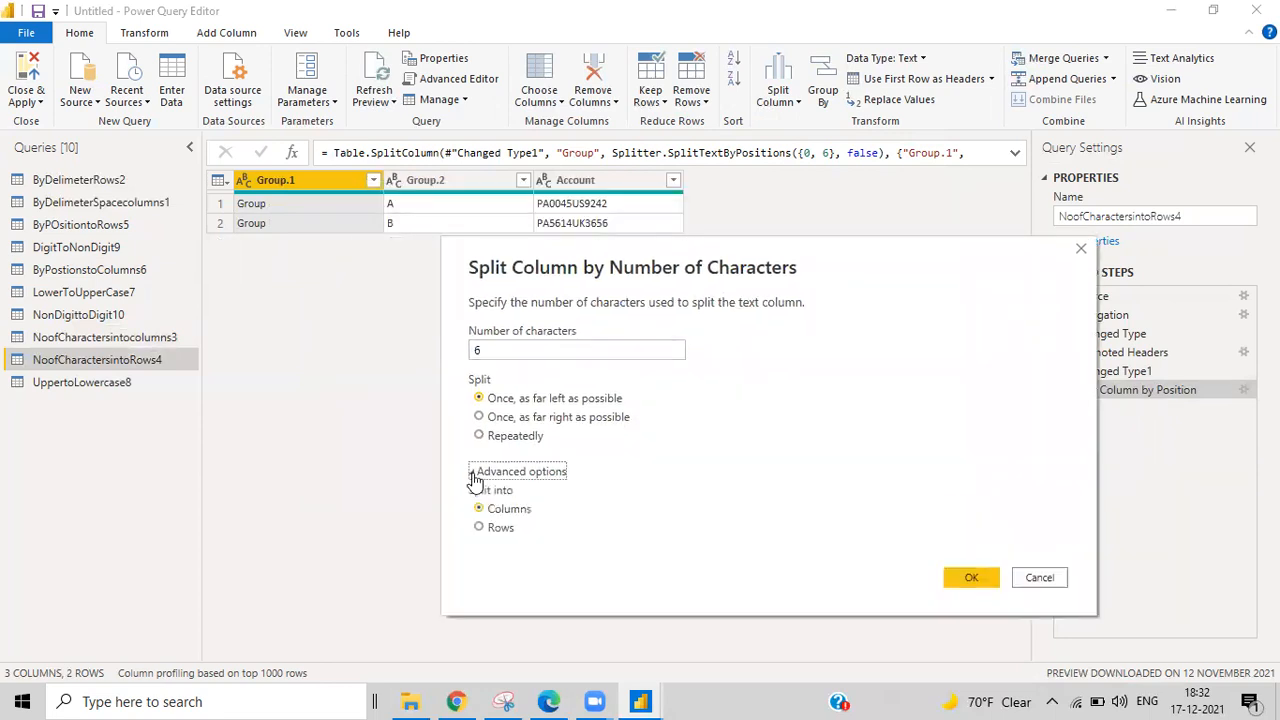
click(480, 532)
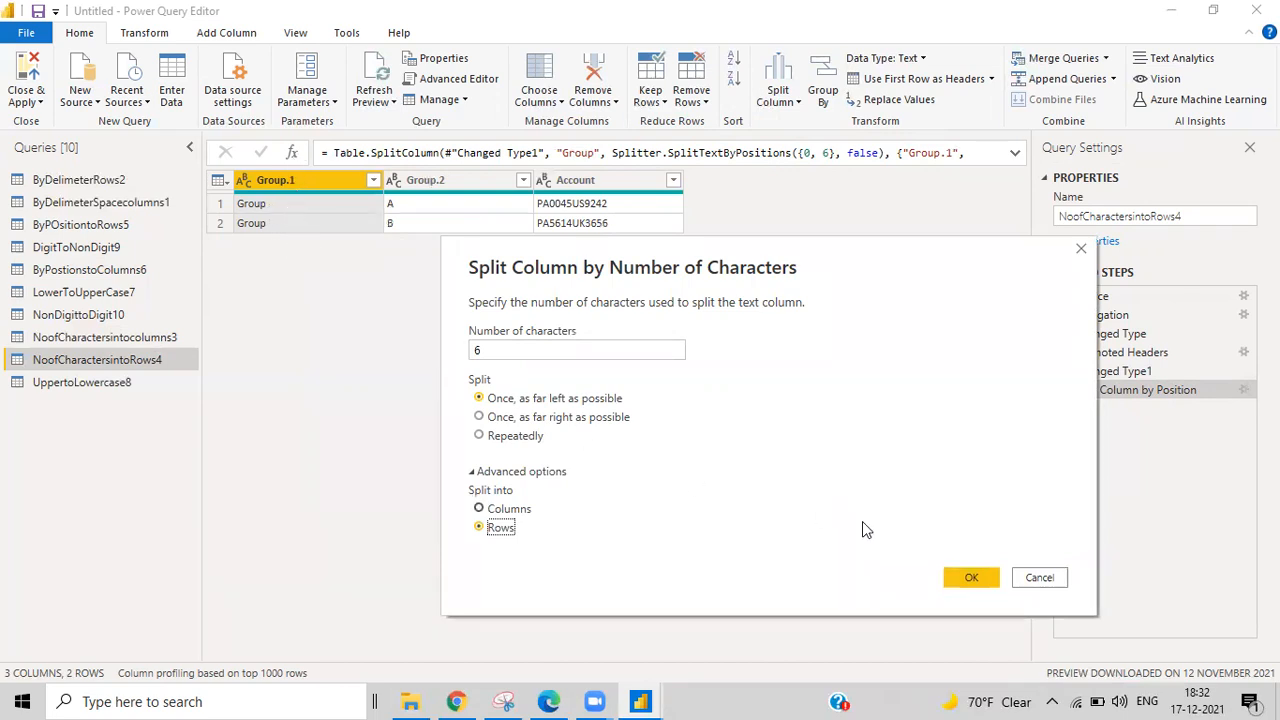
click(1038, 578)
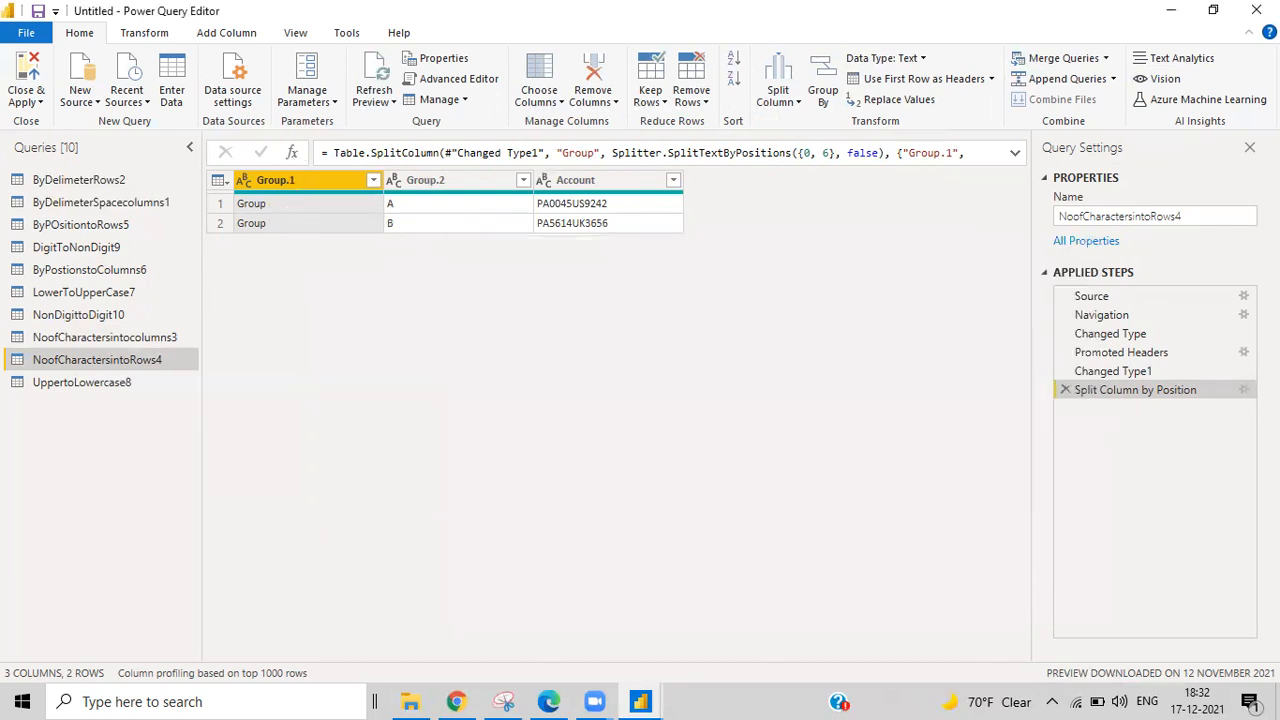
click(1243, 389)
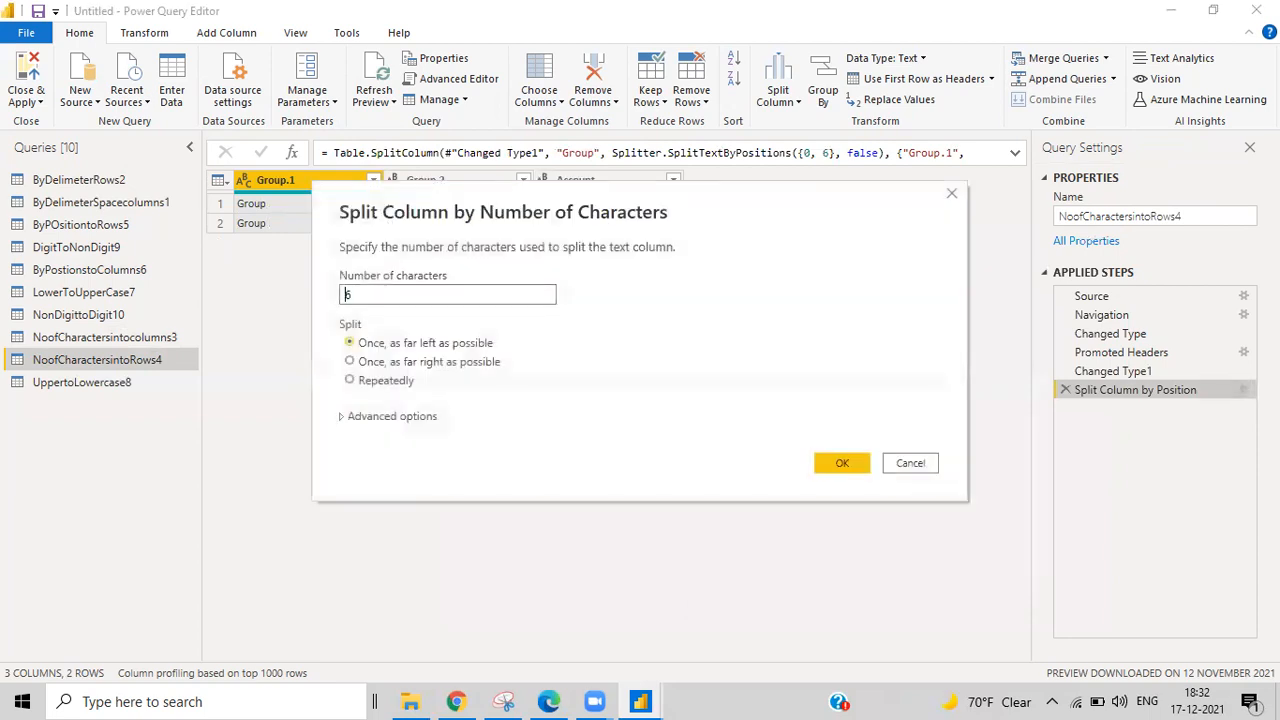
click(936, 465)
Step: Remove the Group column split and split the Account column by 6 characters, once, as far left as possible, into rows
click(1063, 390)
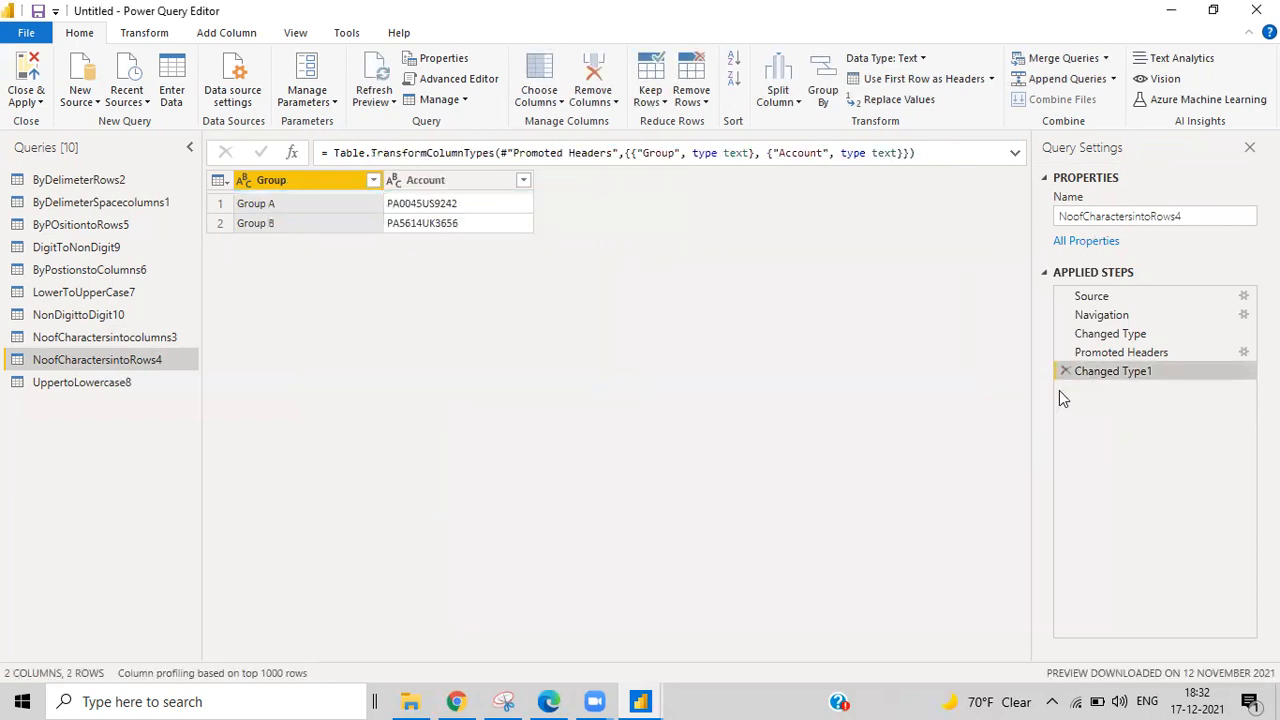
click(422, 176)
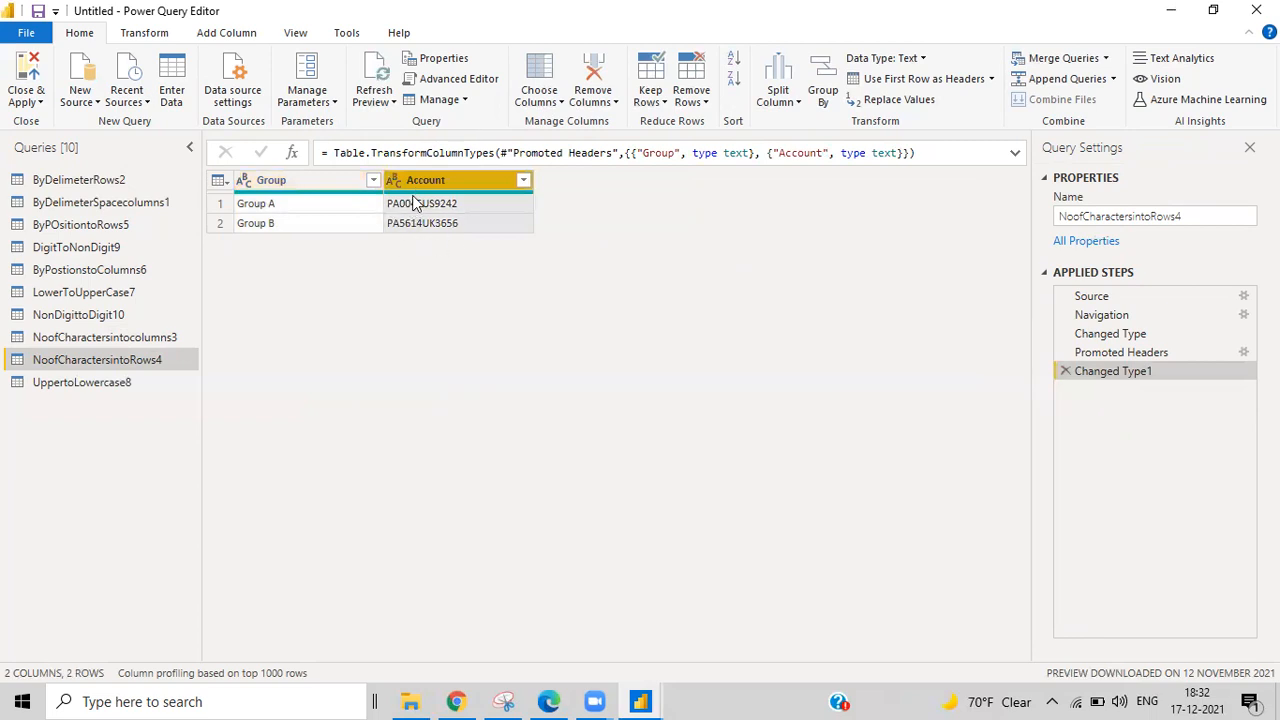
click(823, 90)
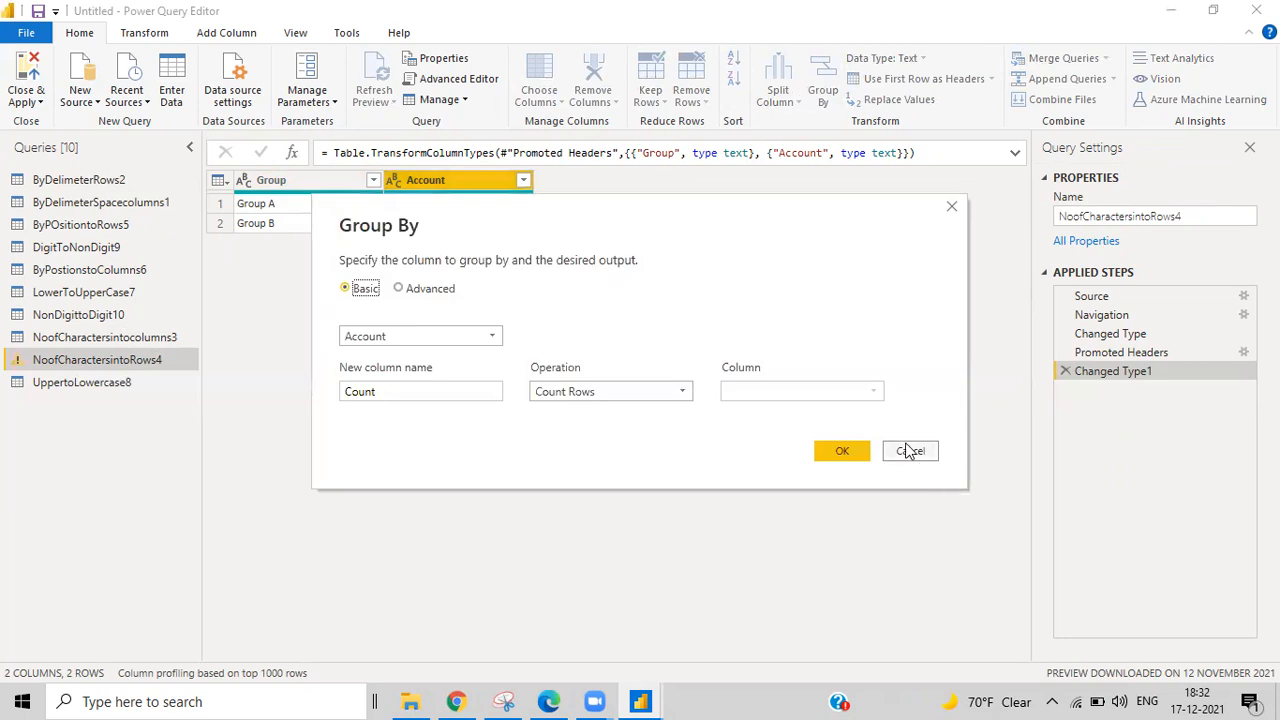
click(908, 451)
click(787, 100)
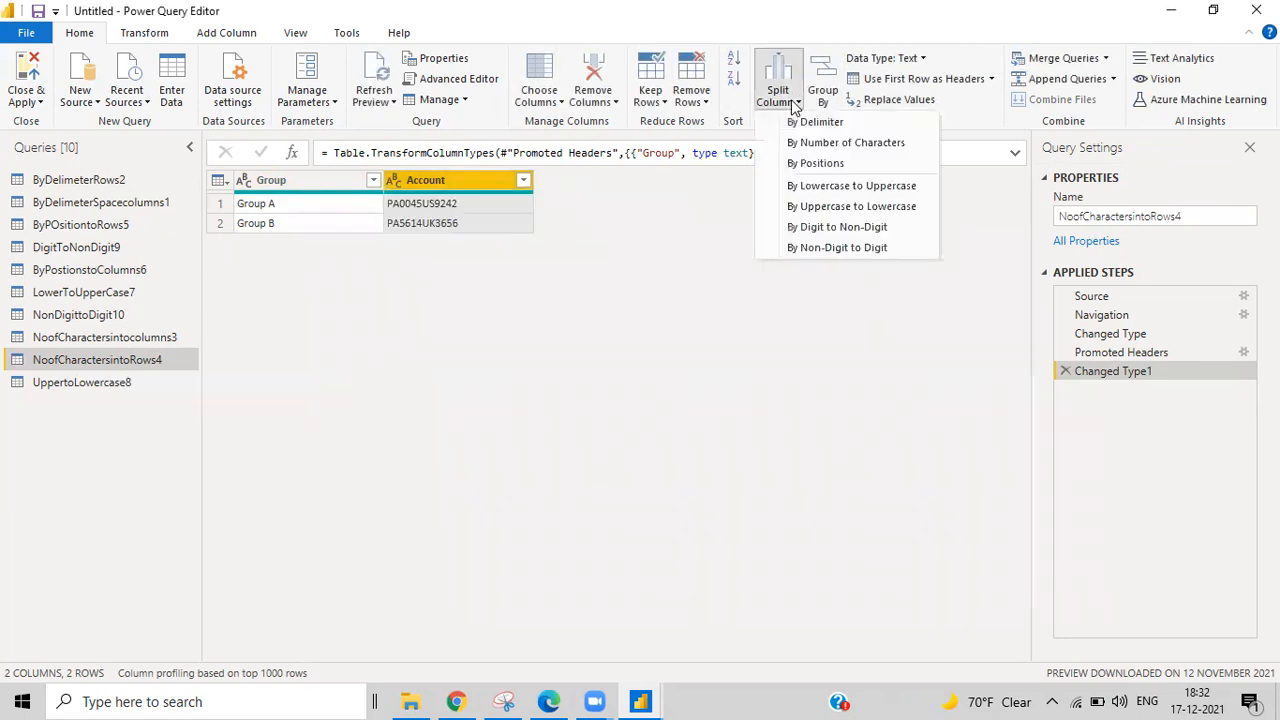
click(815, 144)
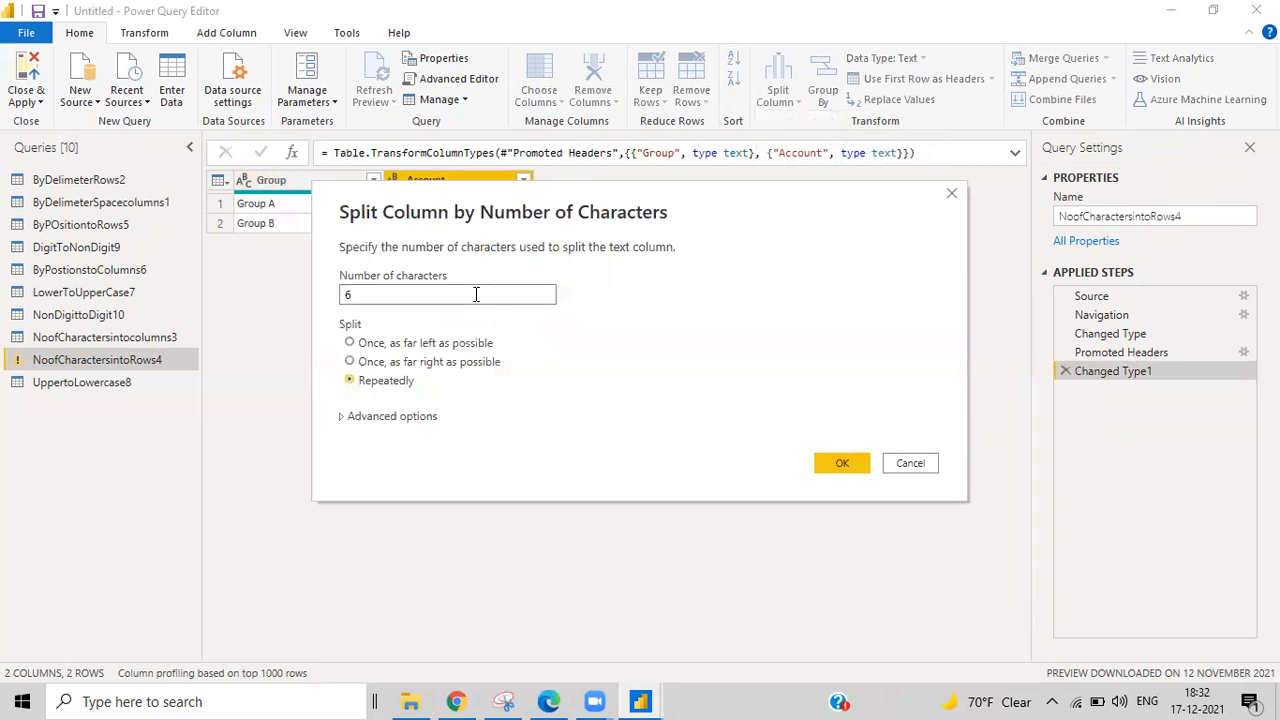
click(349, 343)
click(352, 416)
click(365, 473)
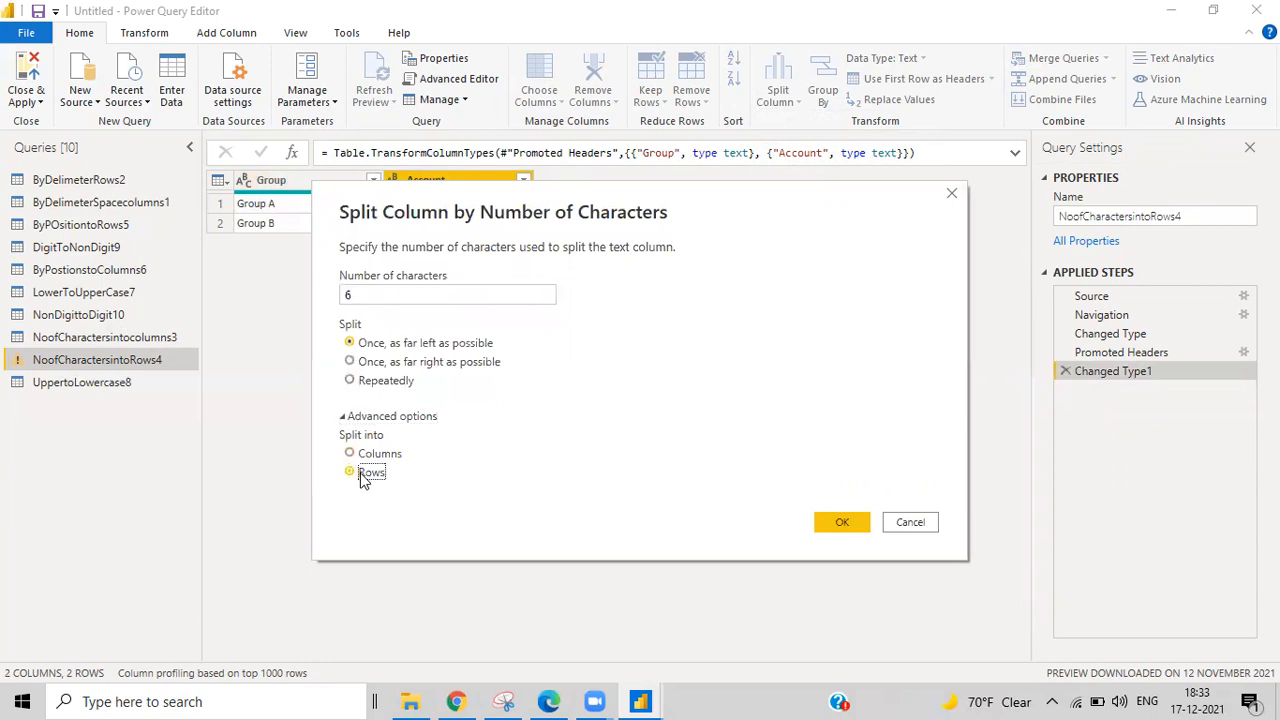
drag(684, 218, 866, 245)
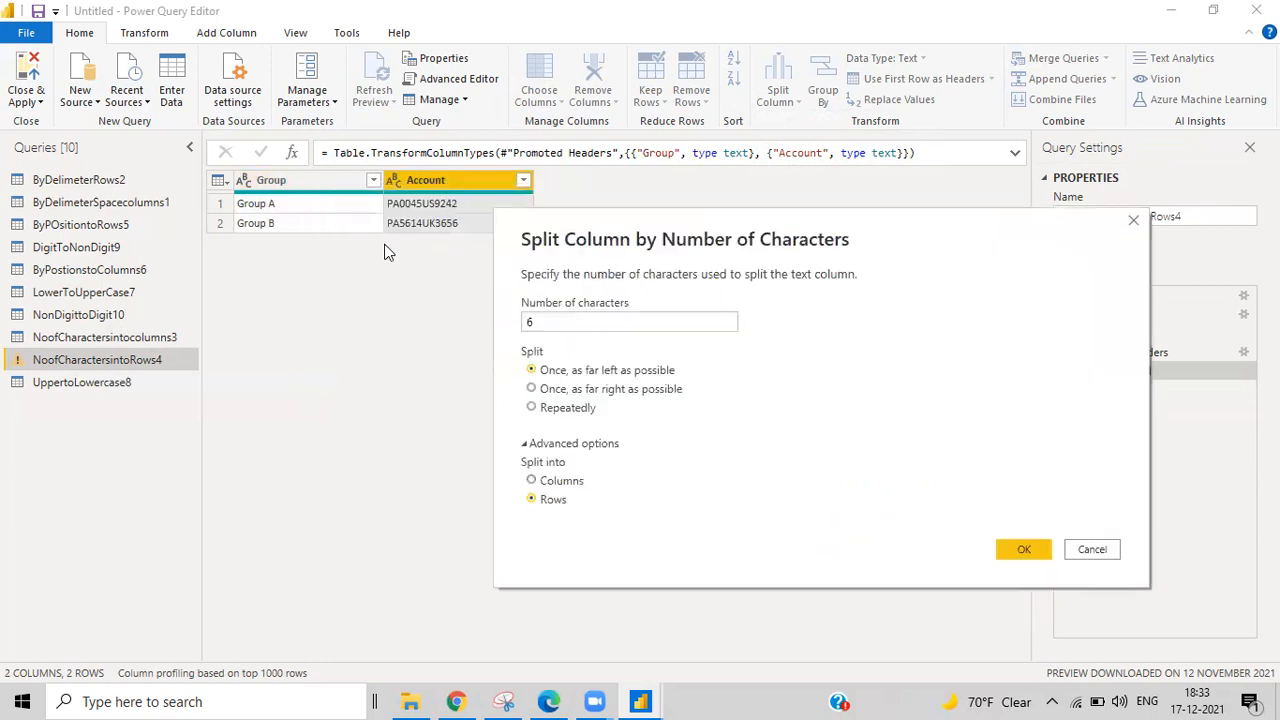
click(1031, 552)
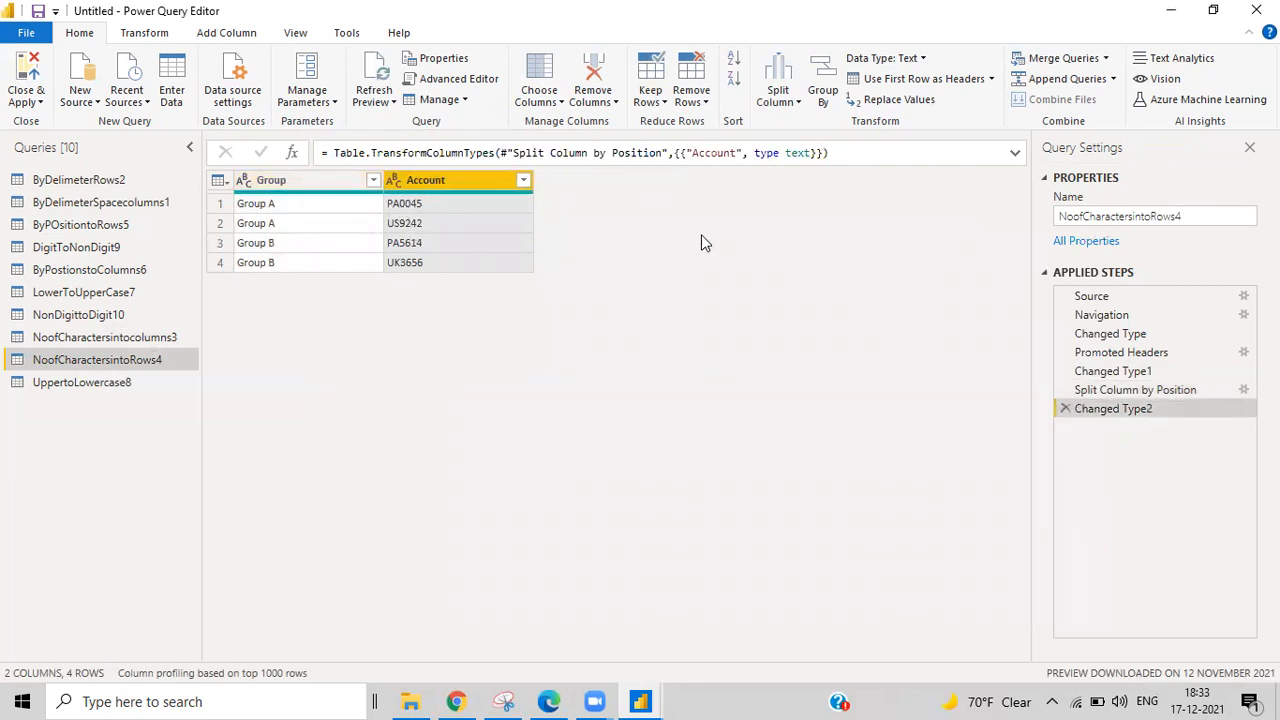
Step: Split the Account column again from the latest step by 2 characters, once, as far left as possible
click(1112, 371)
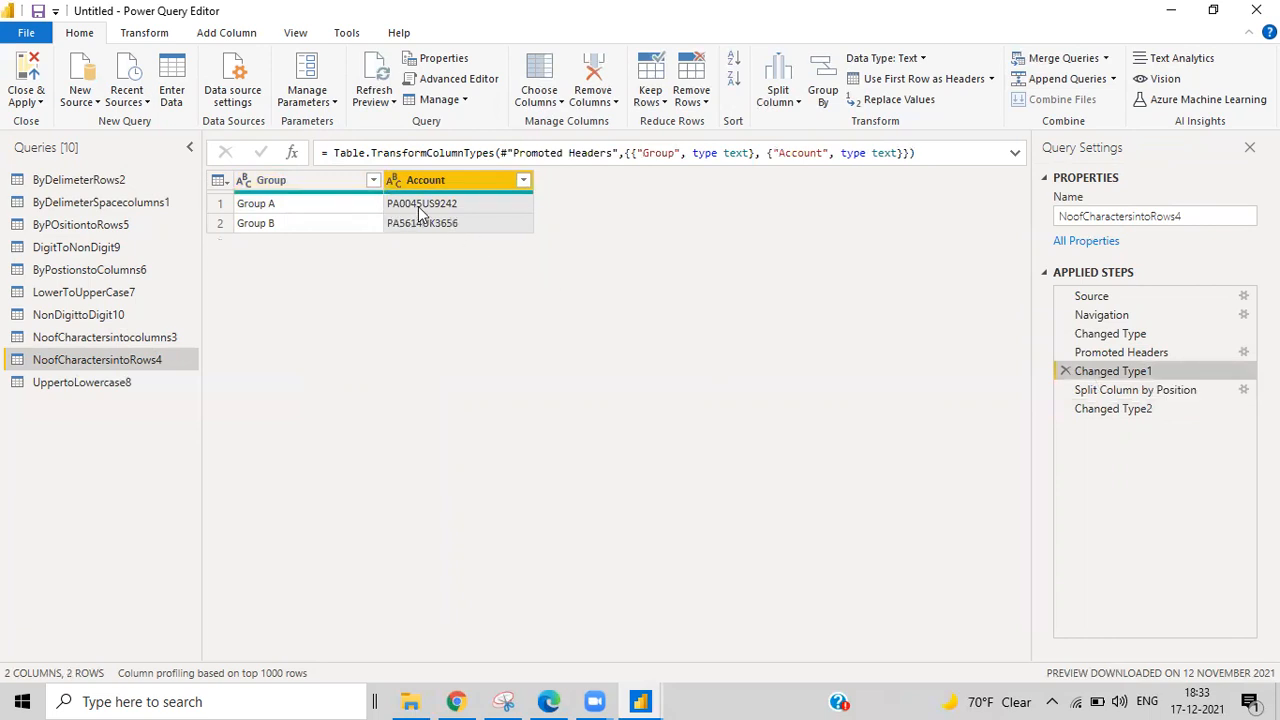
click(1095, 410)
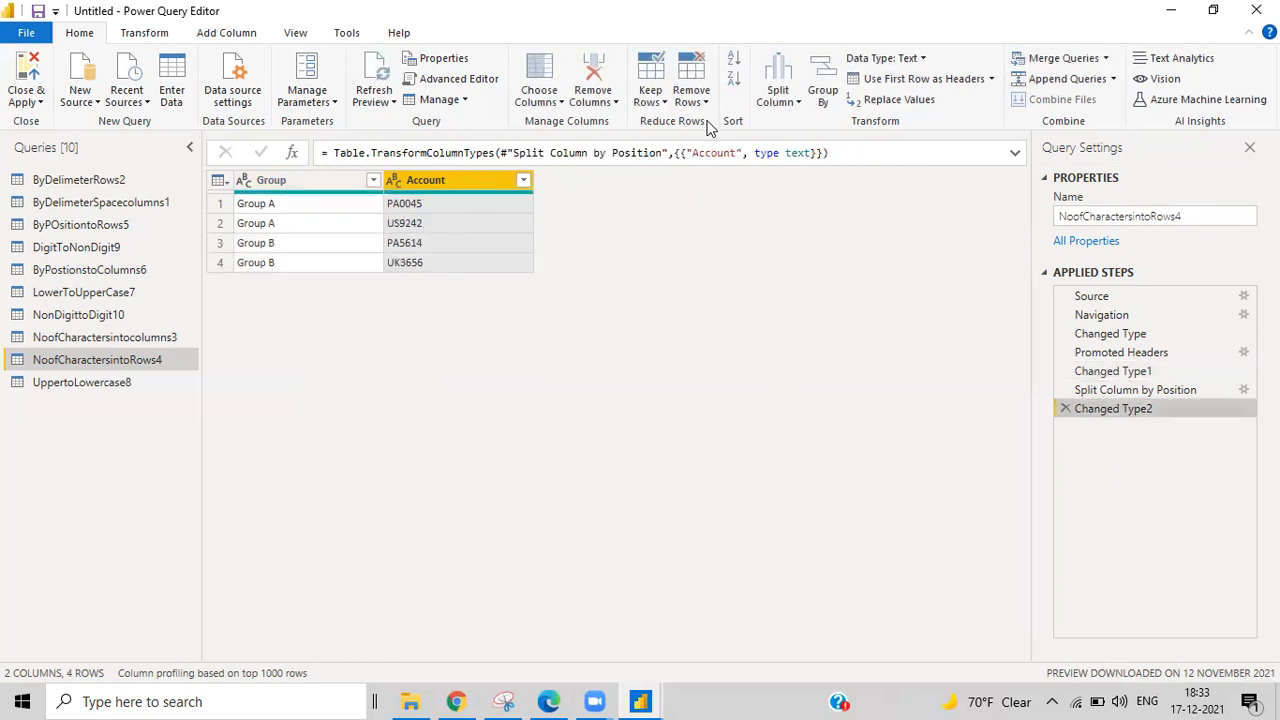
click(777, 95)
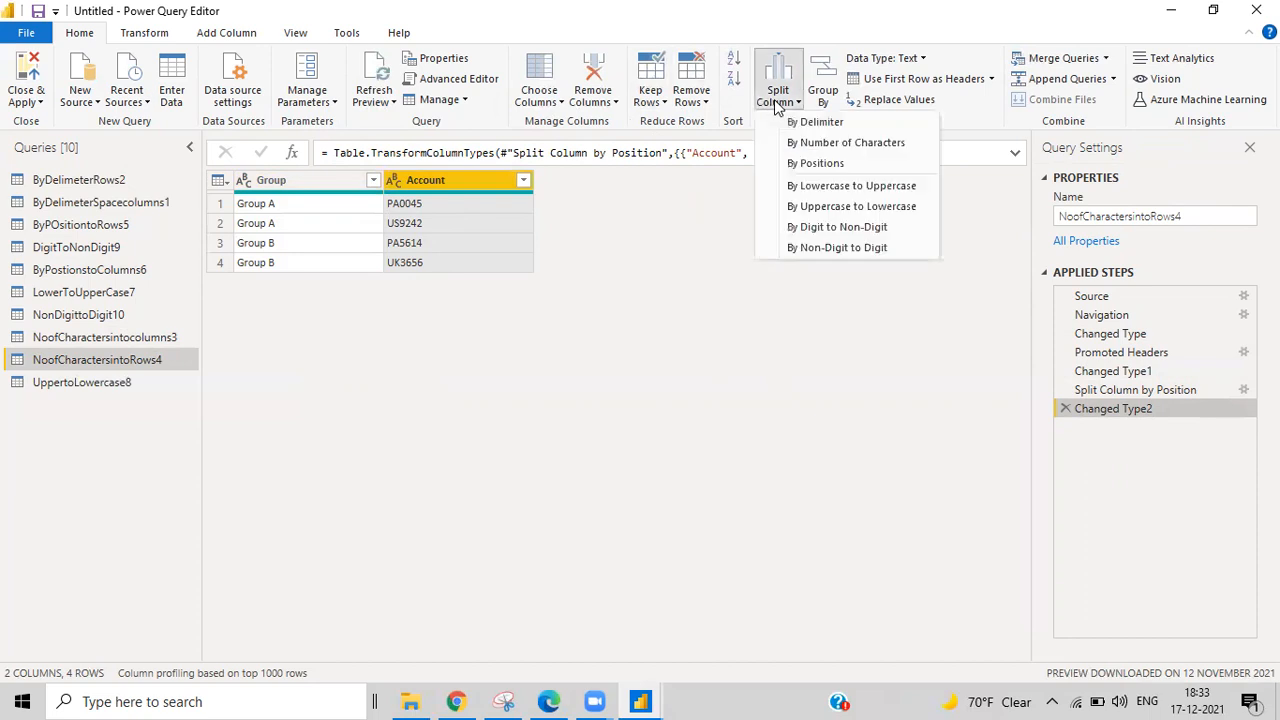
click(810, 142)
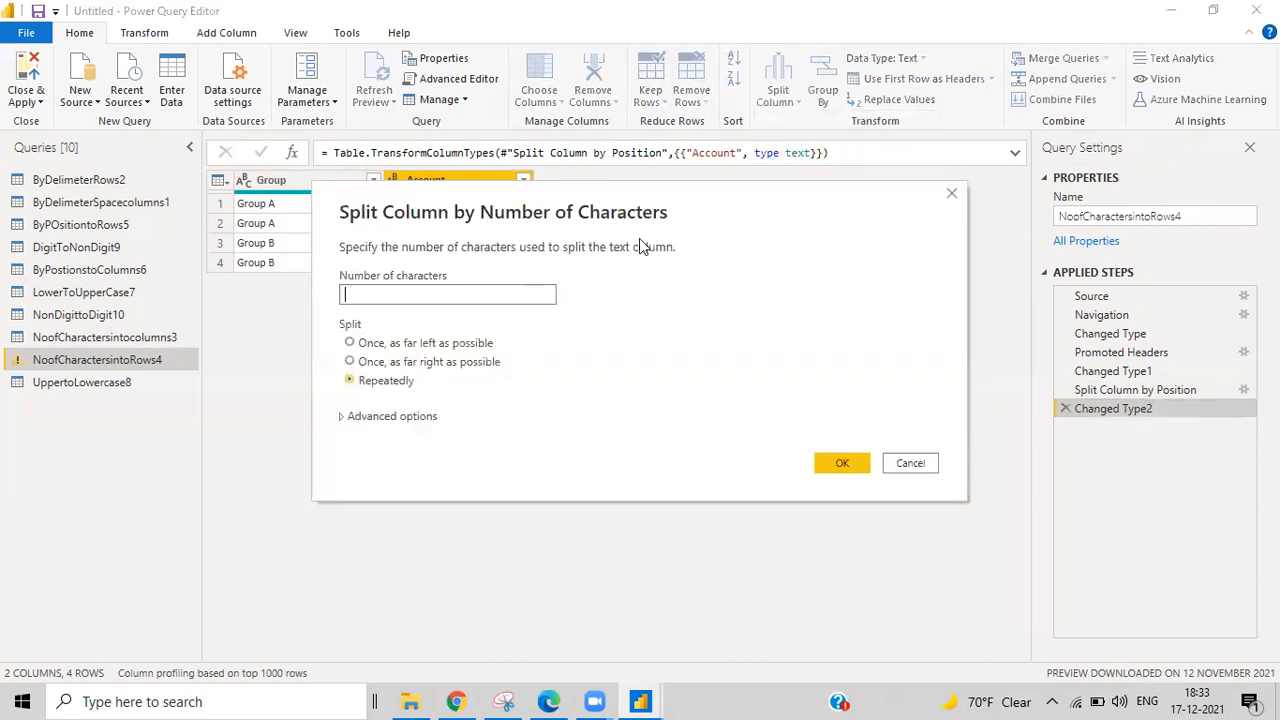
text(2)
click(382, 343)
click(849, 461)
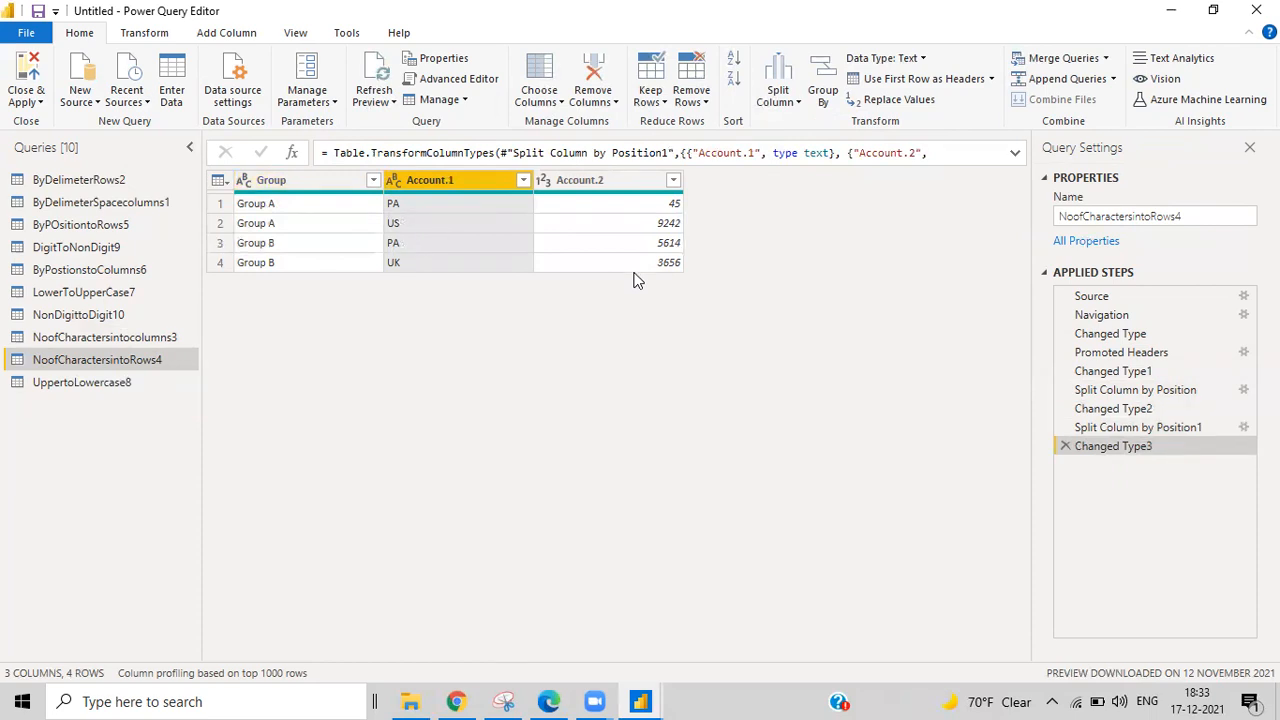
Step: Compare the Account data at the Changed Type1 step with the final split result at Changed Type3
click(1140, 372)
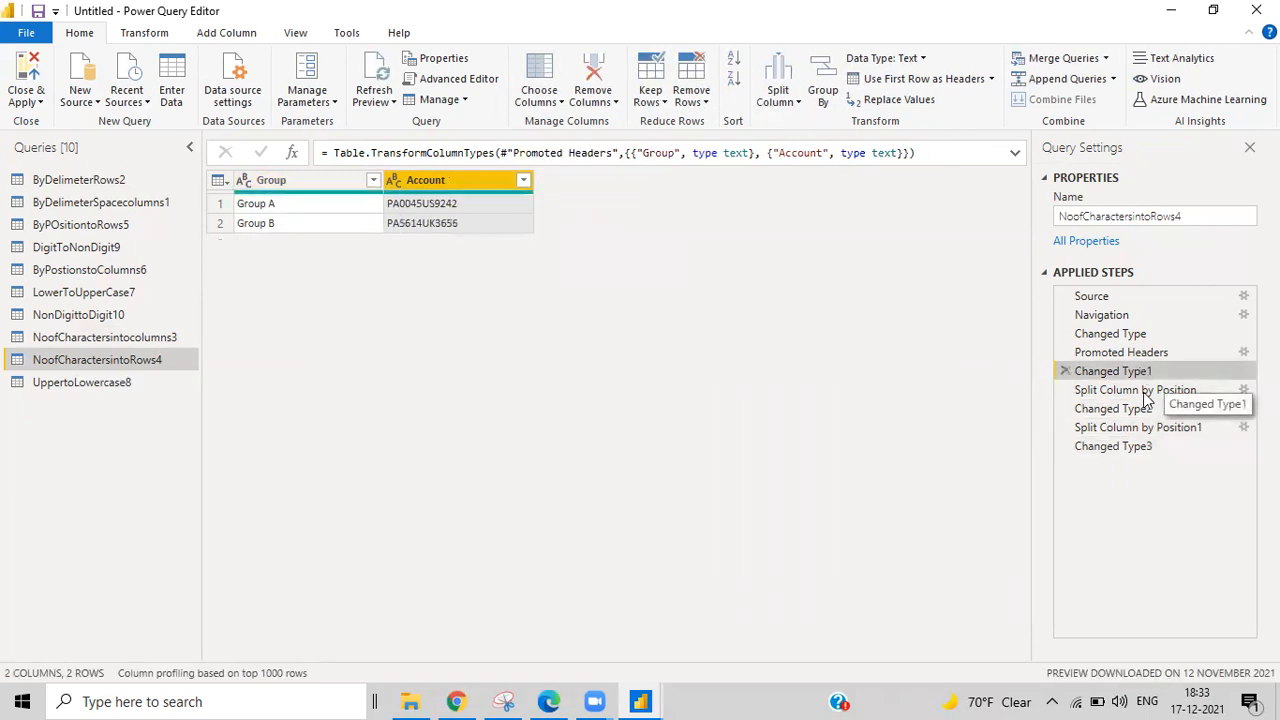
click(1113, 448)
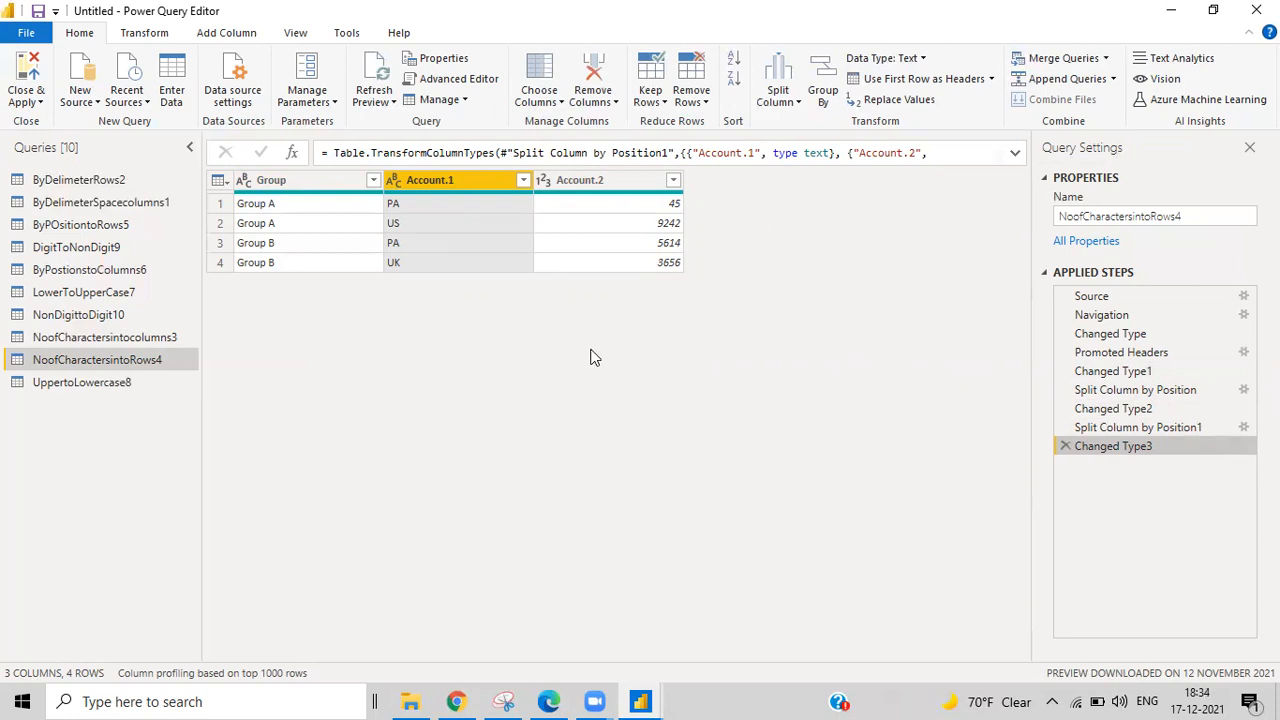
click(706, 697)
click(377, 268)
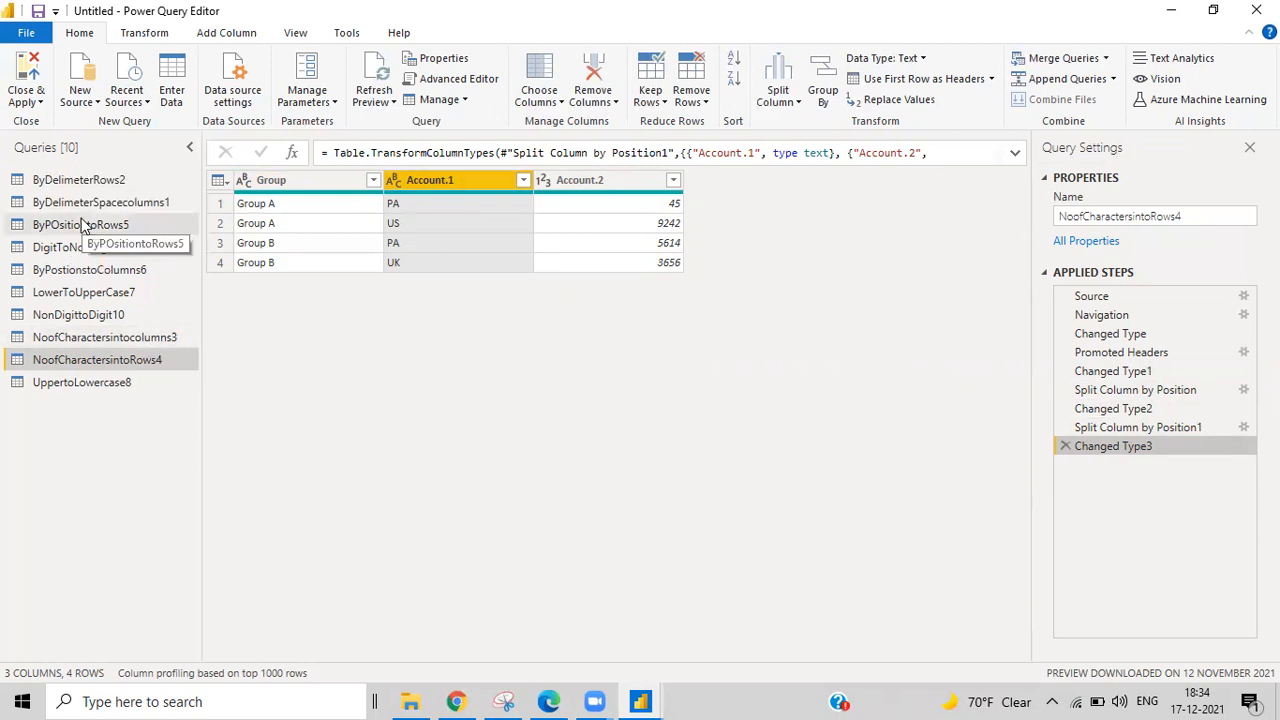
Step: Split the Account Details column in ByPostionstoColumns6 by positions 0, 2, 10
click(95, 270)
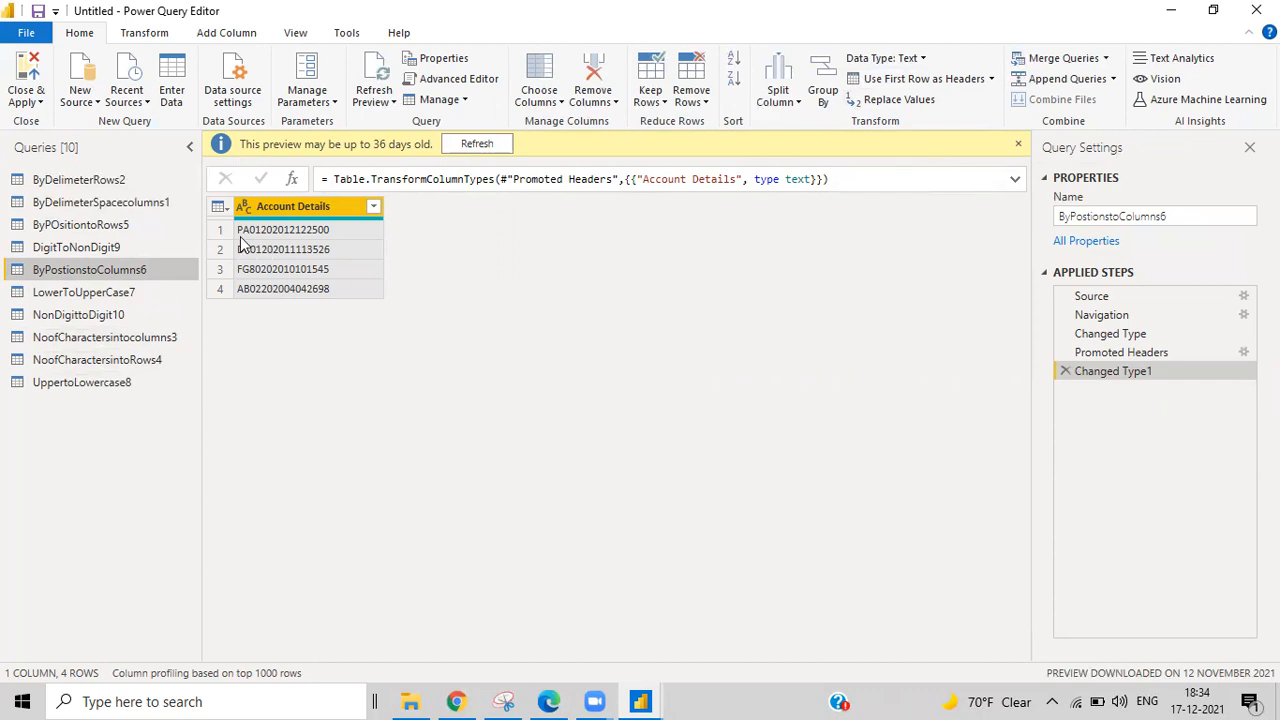
click(800, 104)
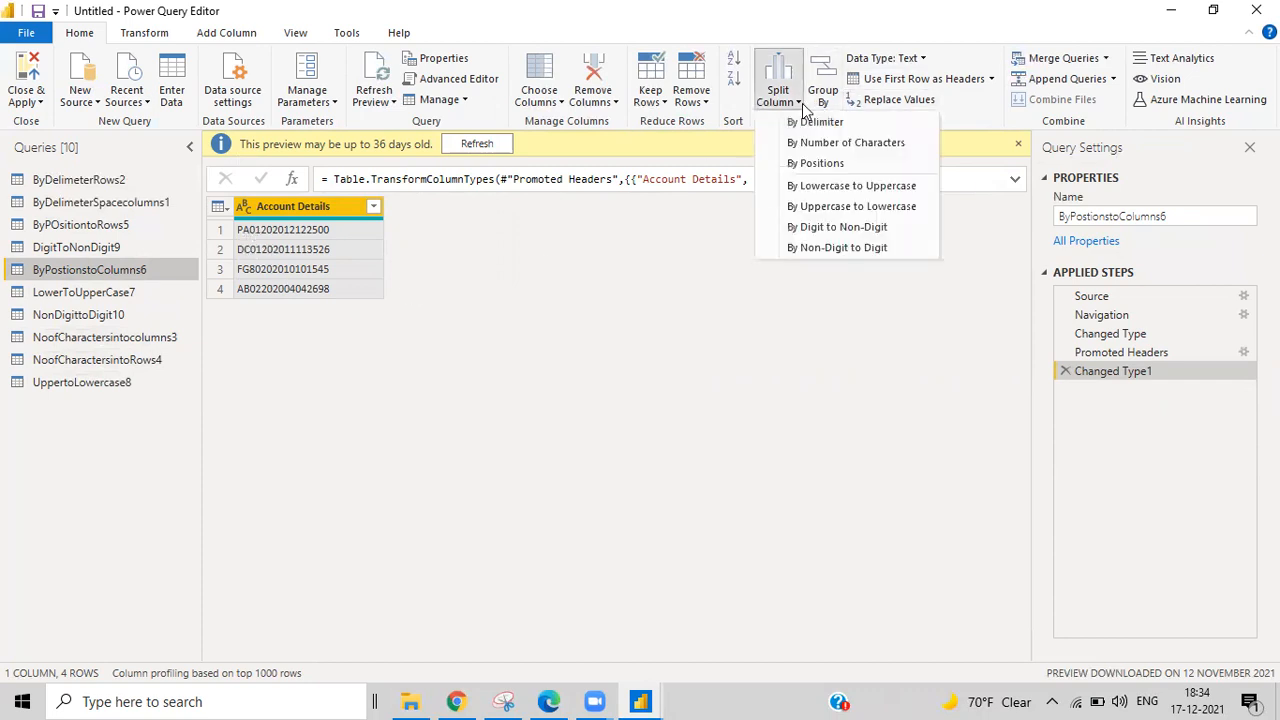
click(816, 164)
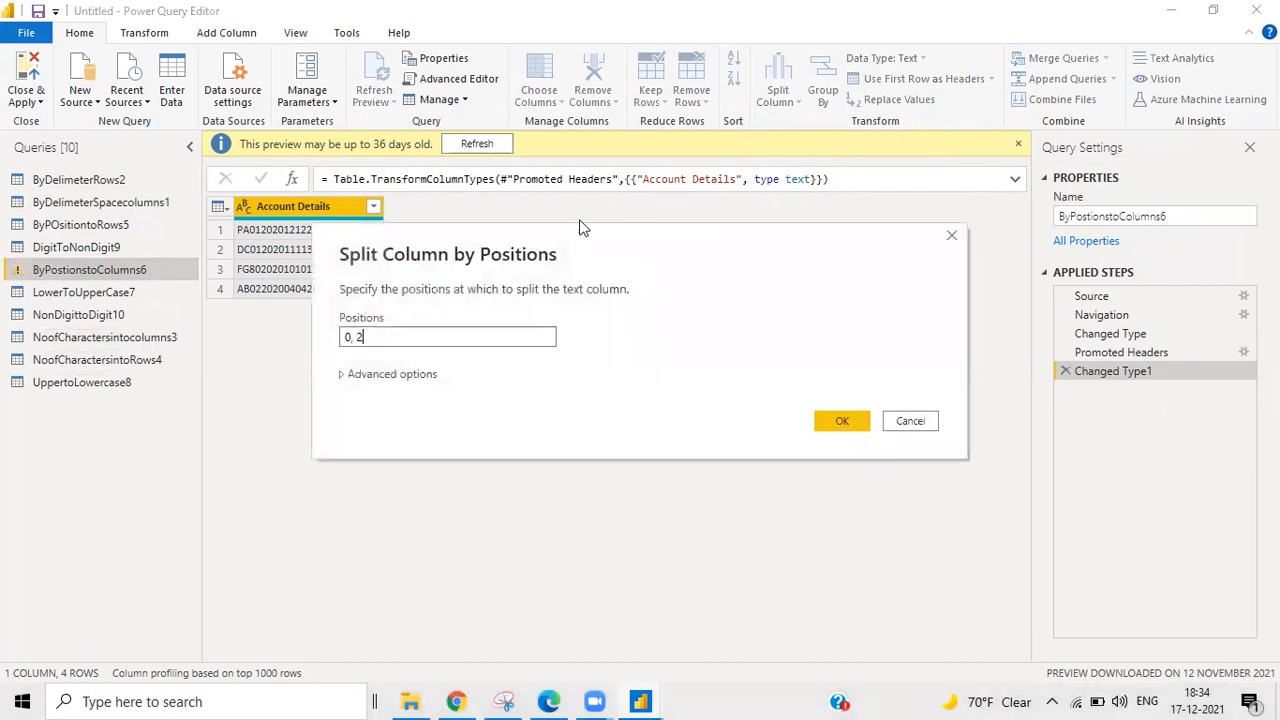
drag(583, 242, 742, 230)
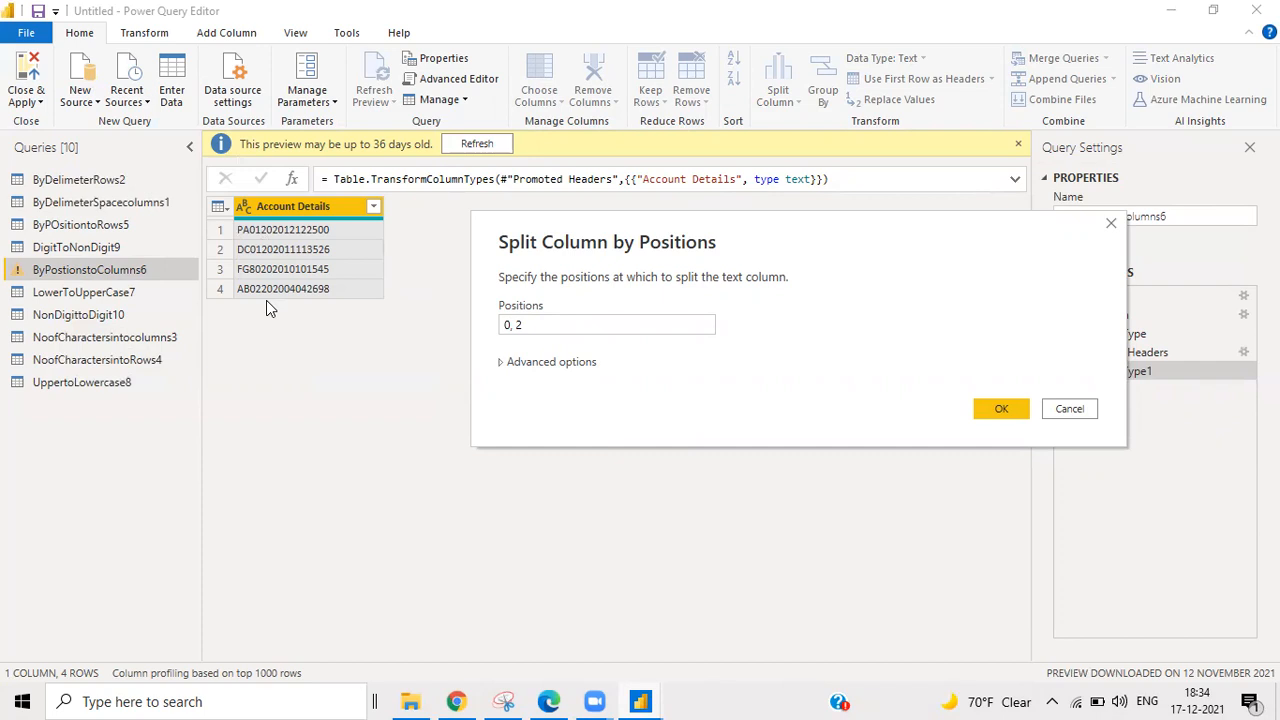
click(524, 326)
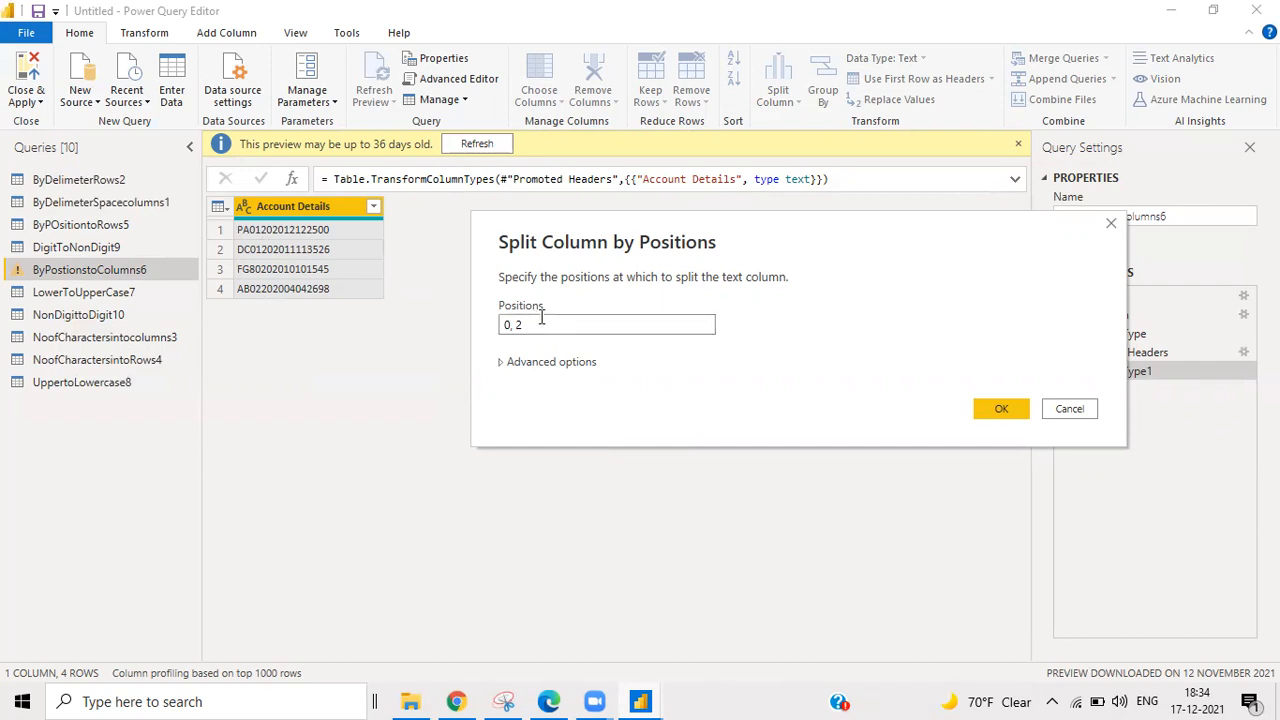
text(,)
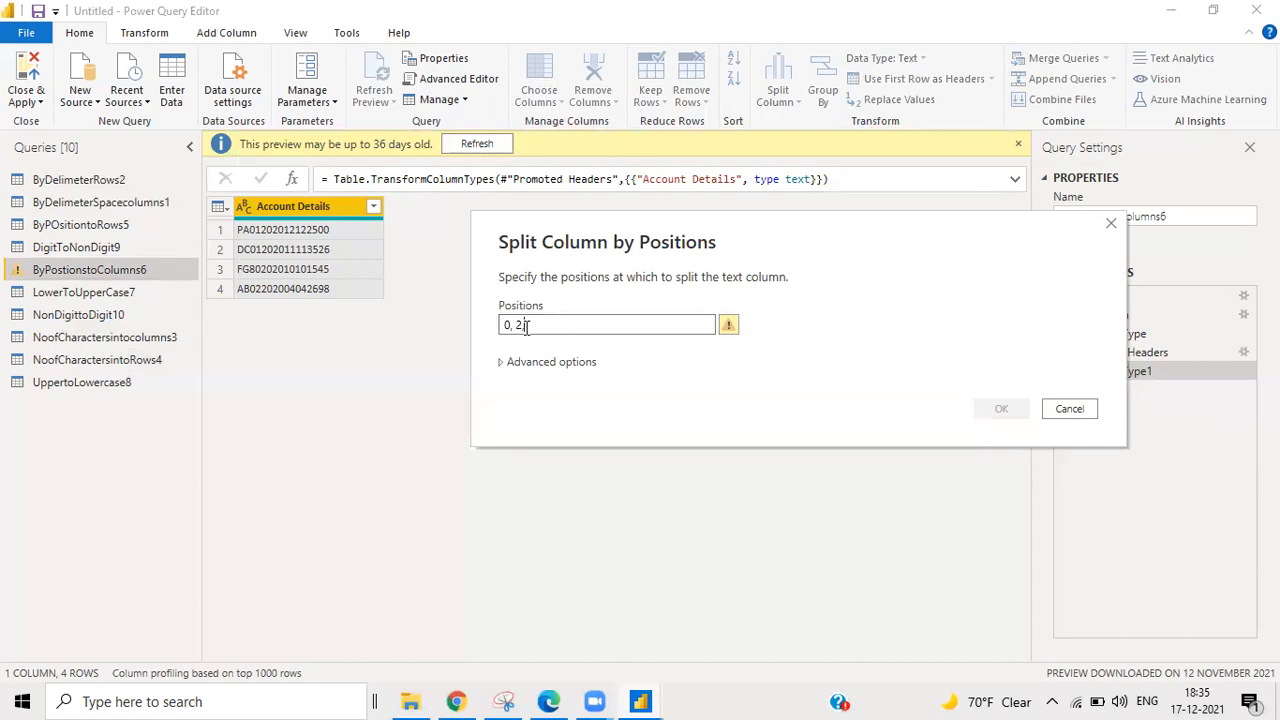
text(, 10)
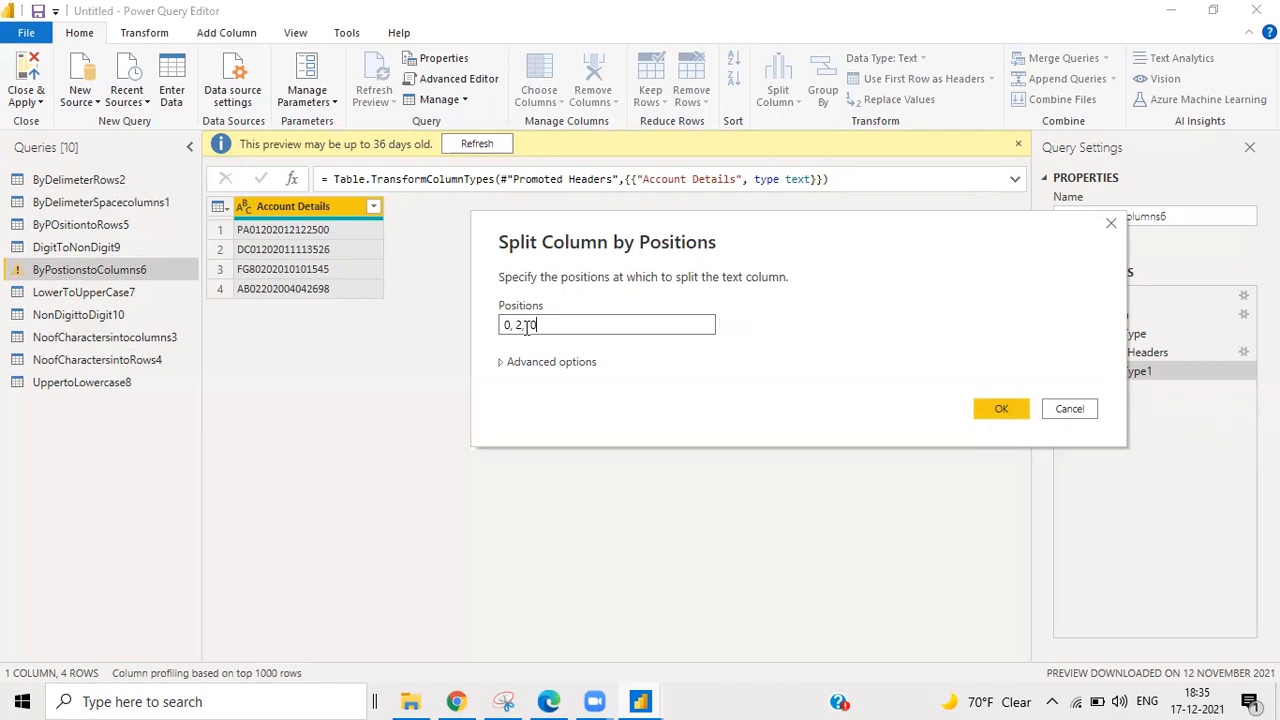
click(1012, 407)
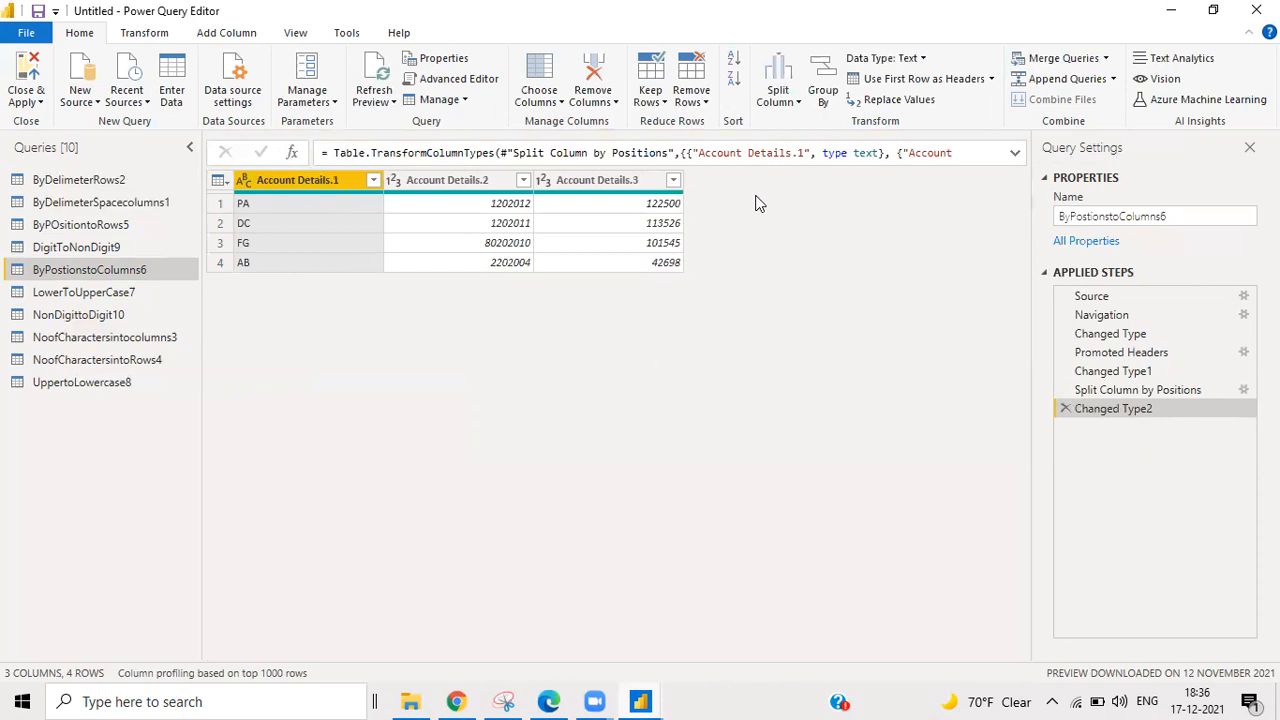
Step: Edit the Split Column by Positions step of ByPostionstoColumns6 to use positions 0, 2, 10, 12
click(784, 104)
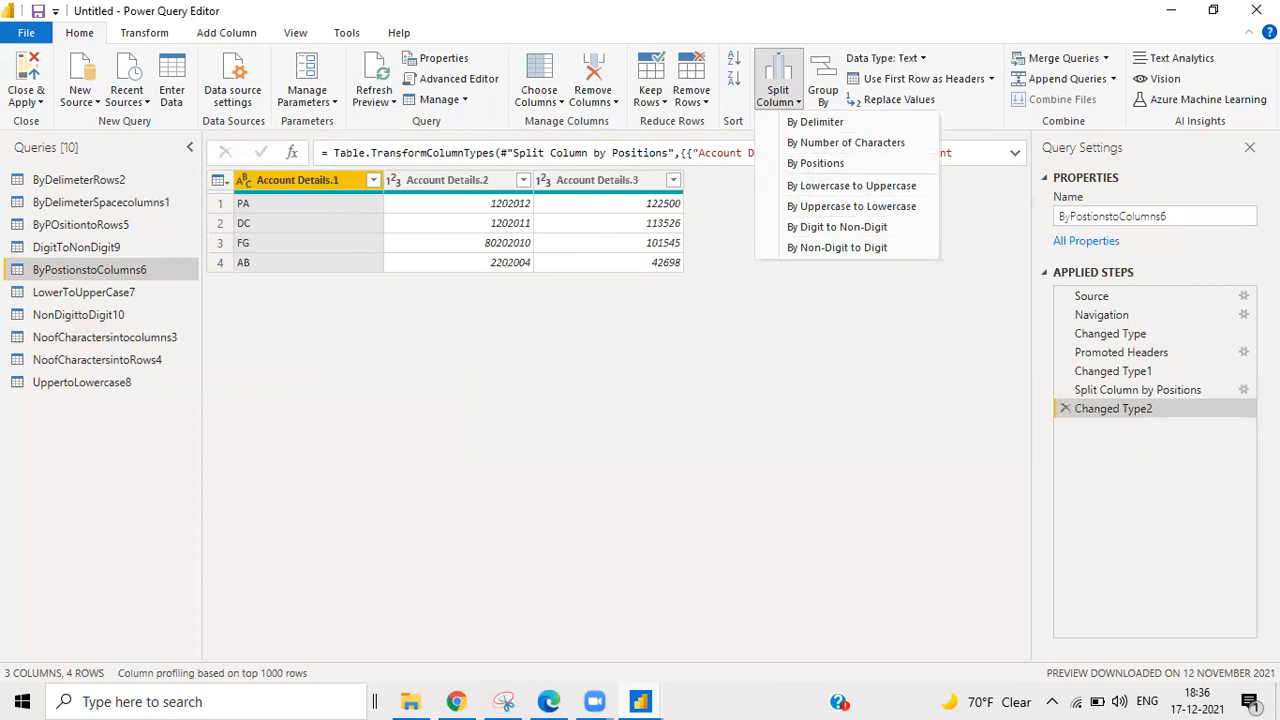
click(1245, 393)
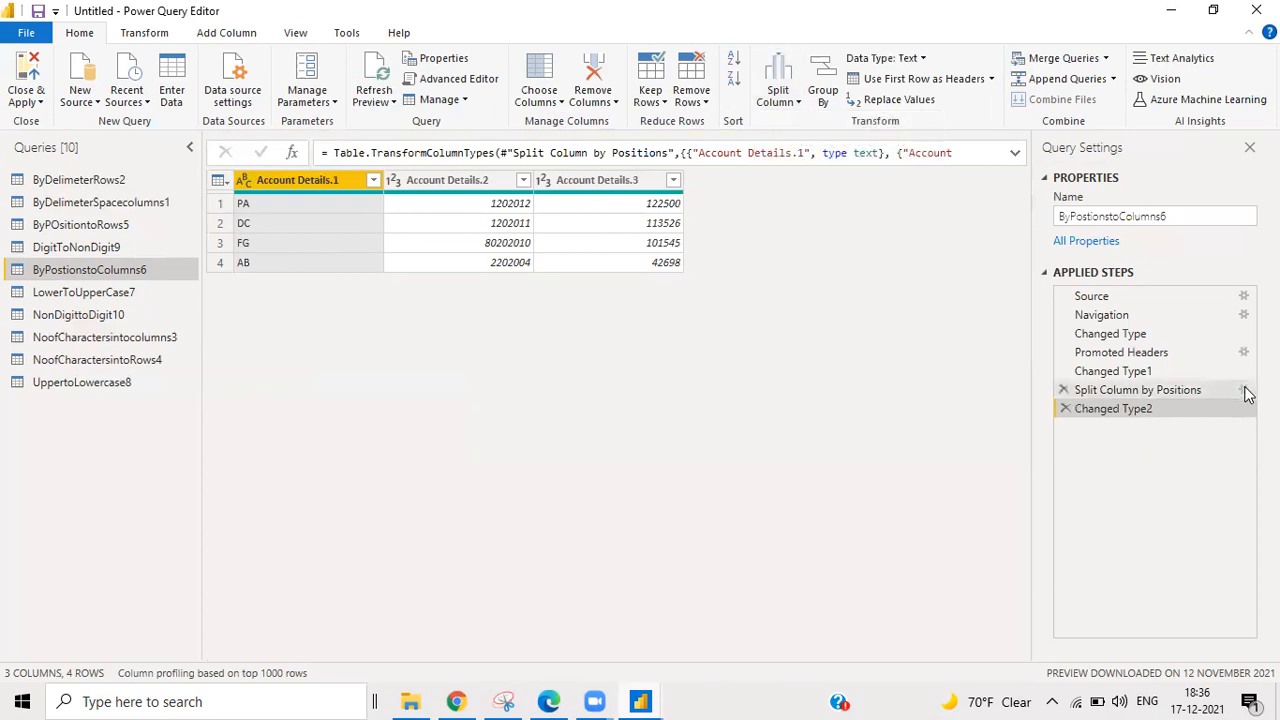
click(1245, 392)
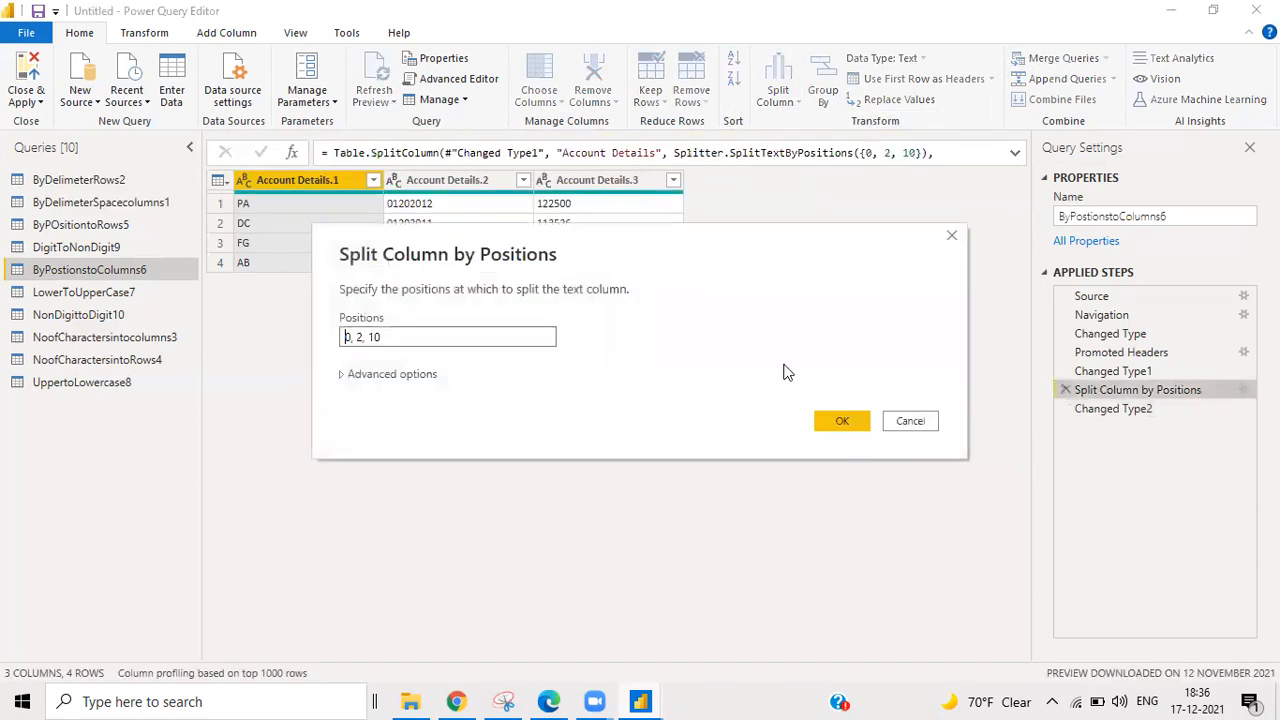
drag(684, 262, 789, 304)
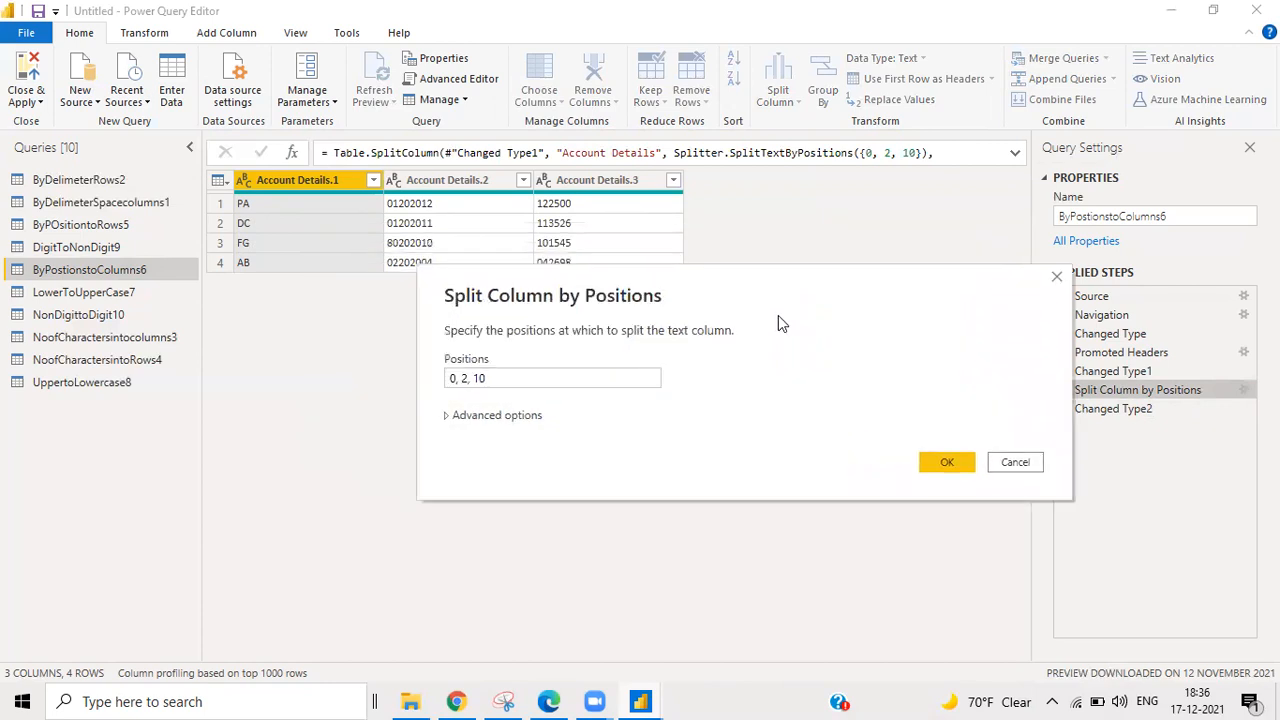
click(452, 379)
click(521, 385)
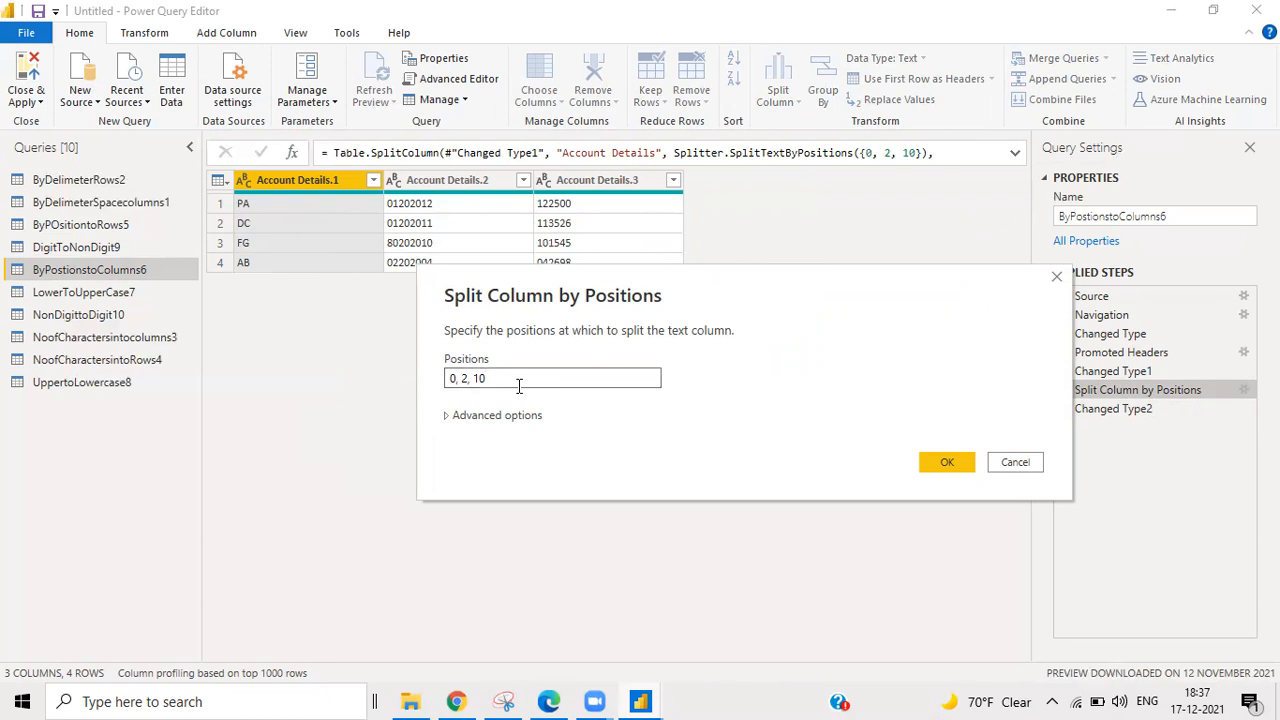
text(,12)
click(935, 463)
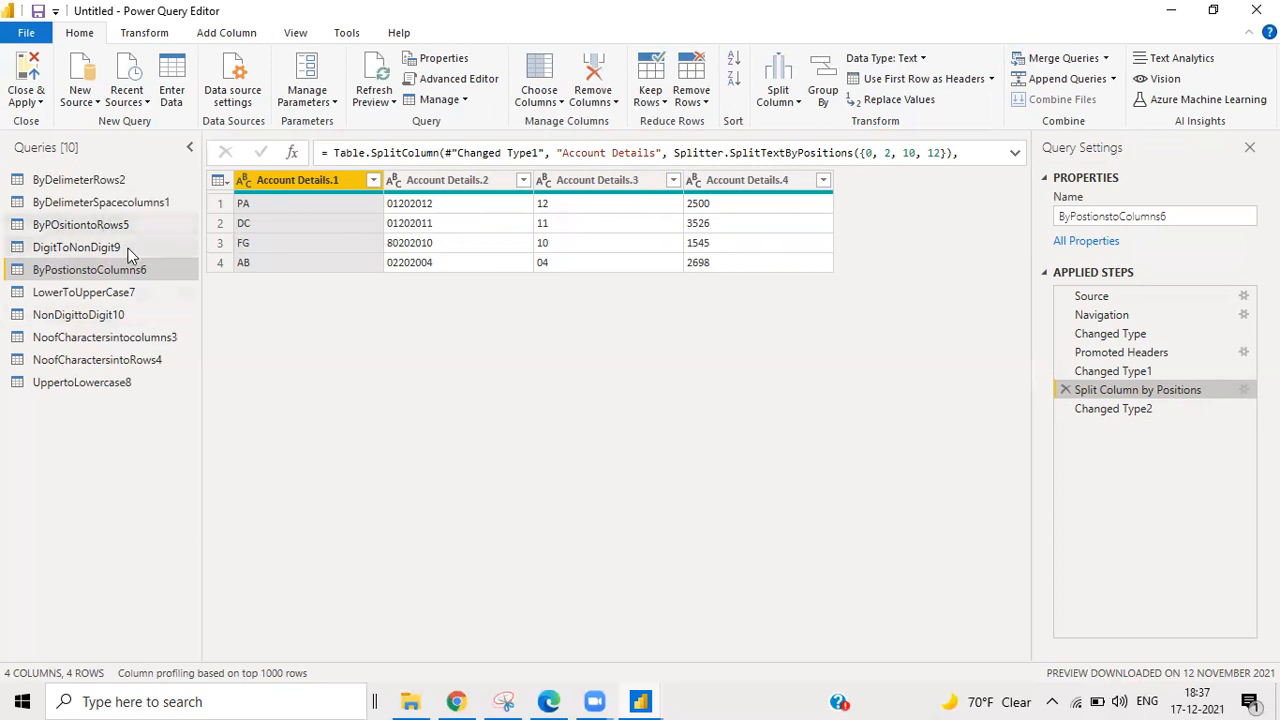
Step: Open the ByPOsitiontoRows5 query and use its first row as headers
click(85, 225)
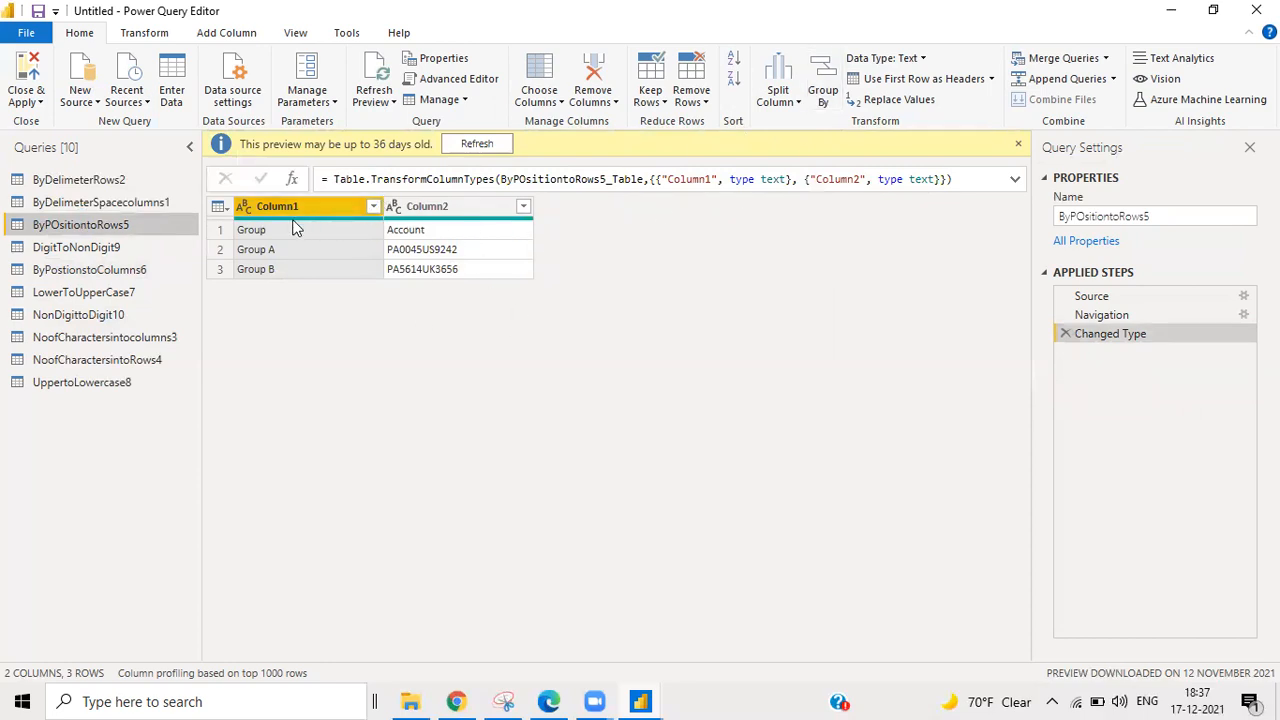
click(939, 79)
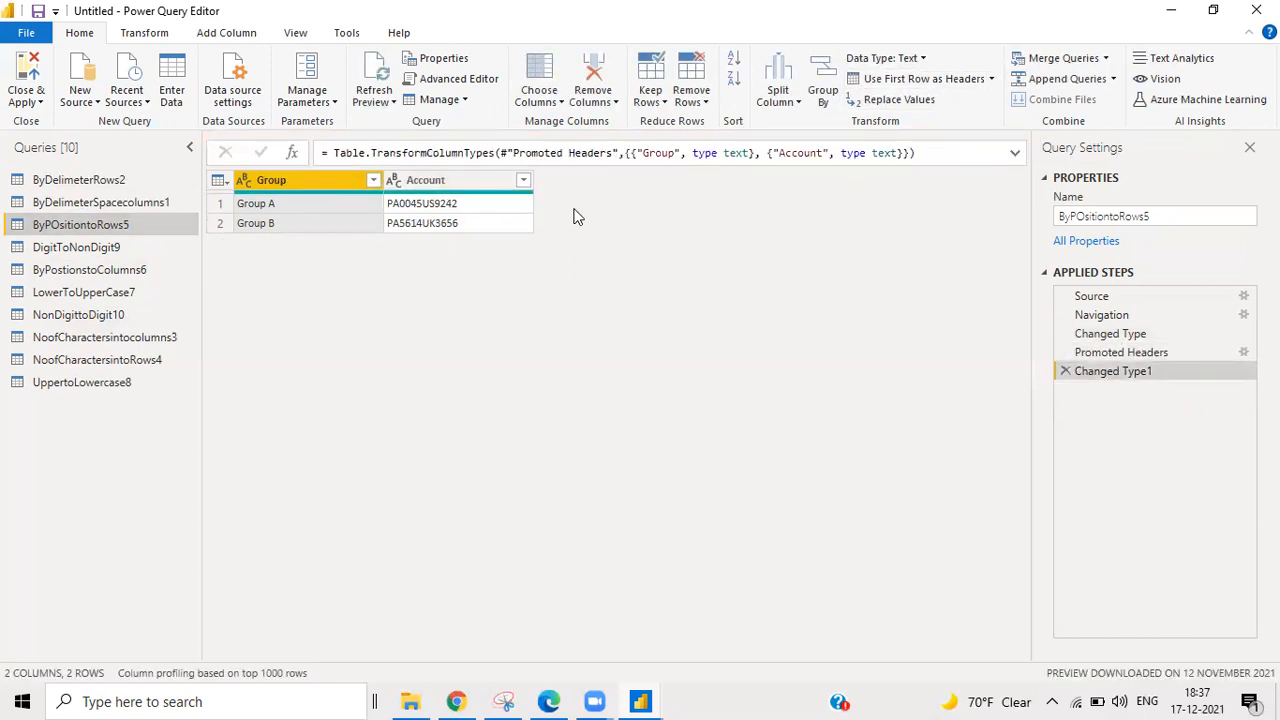
Step: Try splitting the Group column by positions 0, 6 into rows
click(792, 102)
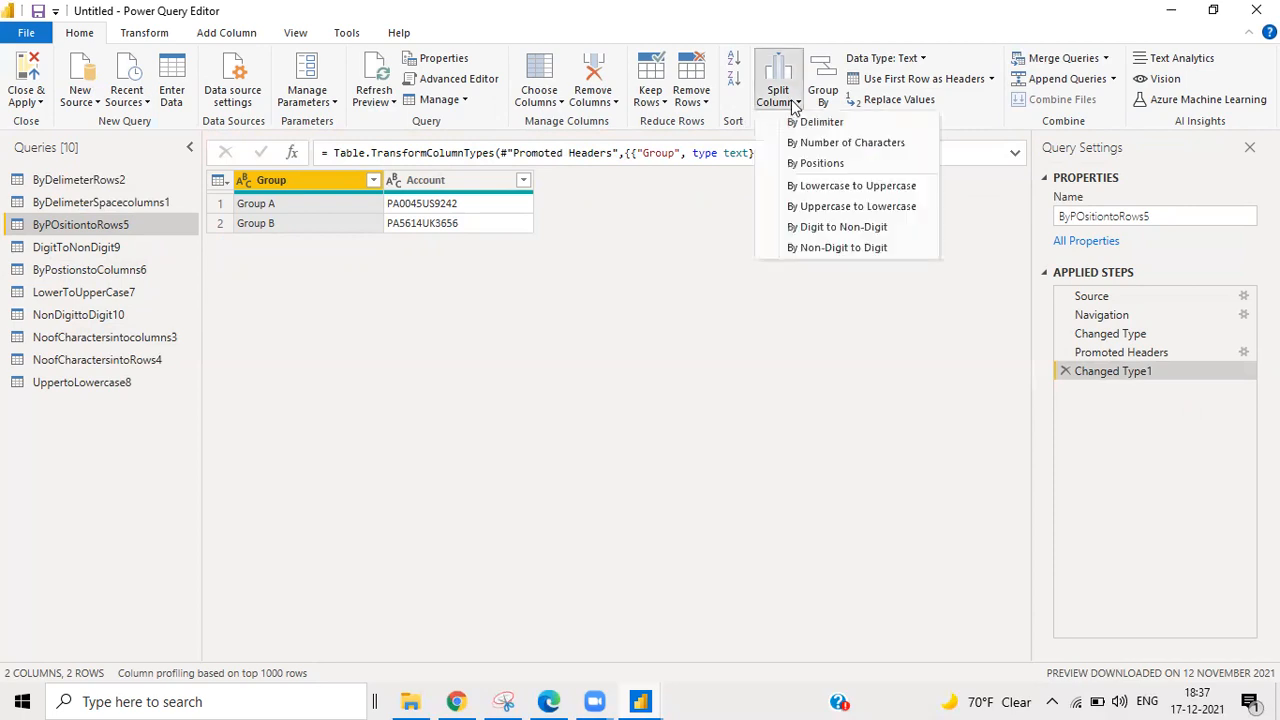
click(805, 165)
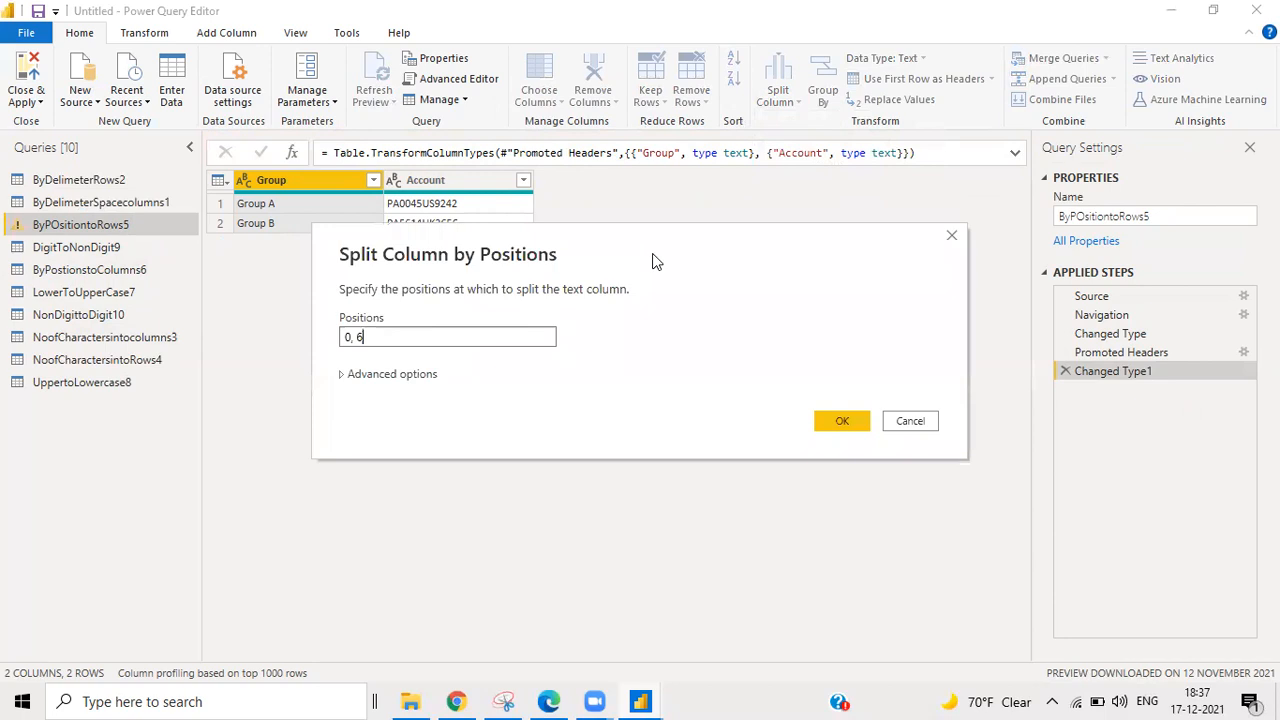
drag(655, 260, 800, 268)
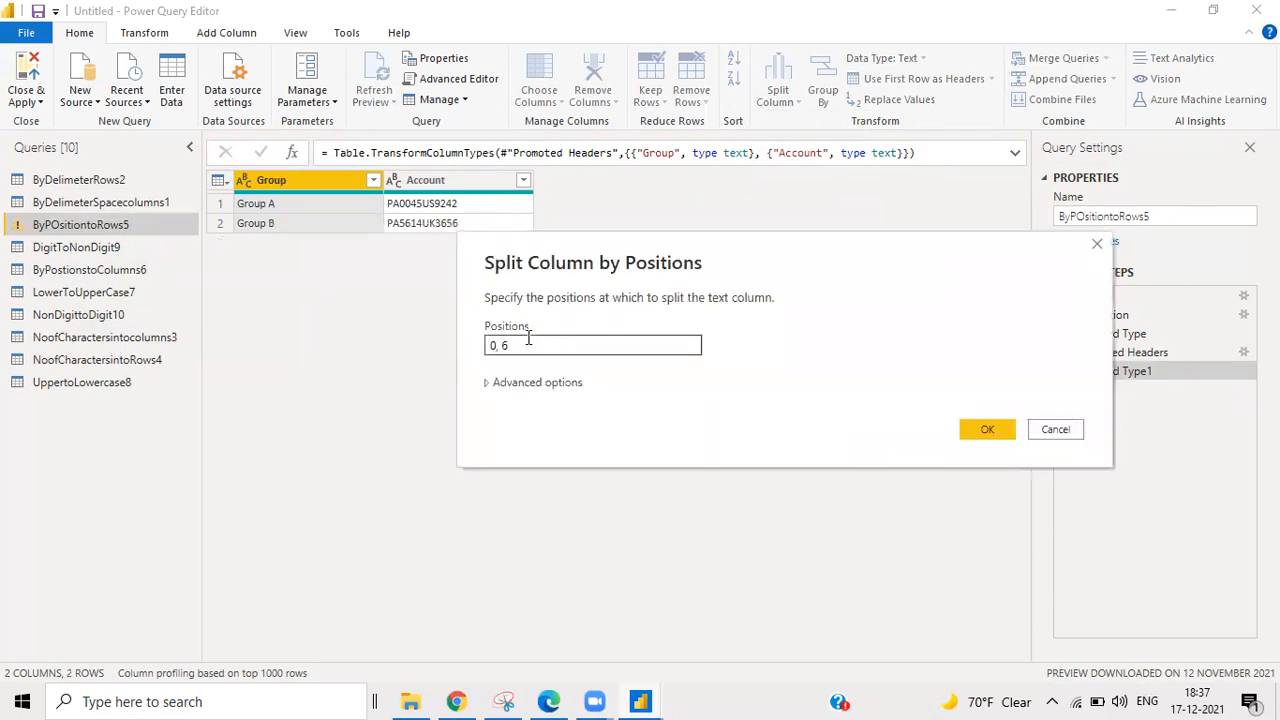
click(527, 344)
click(556, 386)
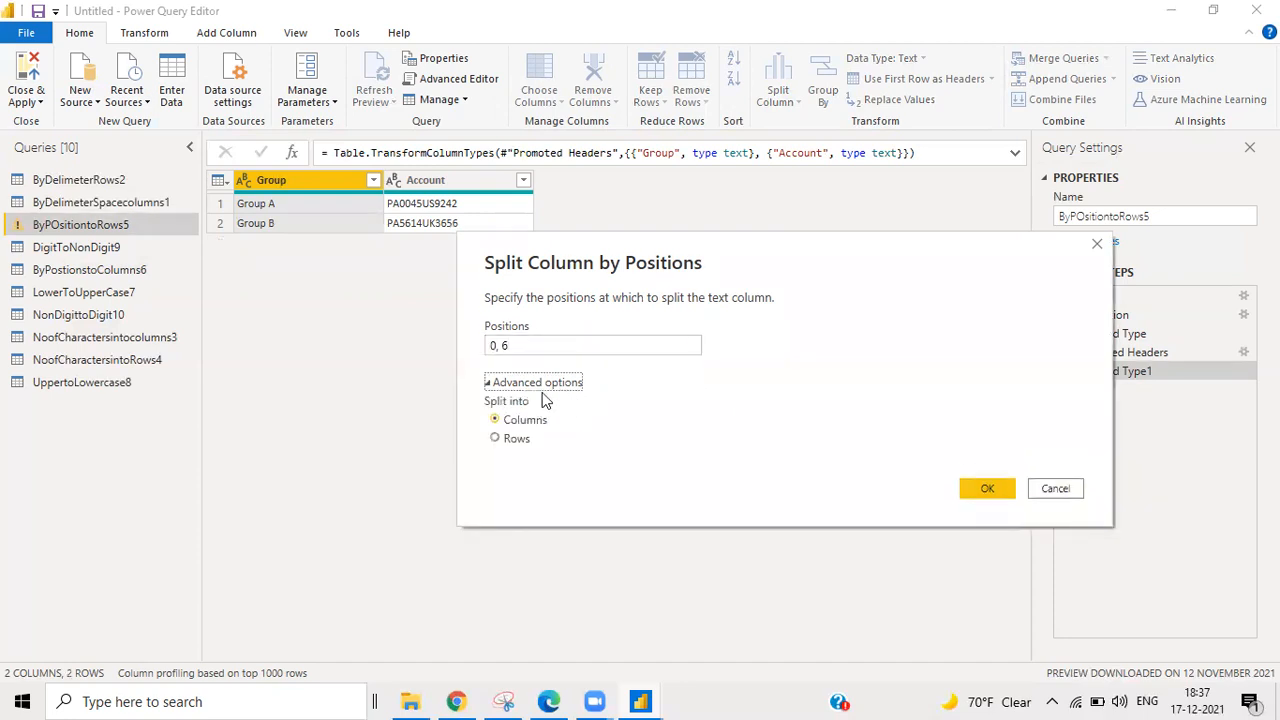
click(494, 438)
click(975, 490)
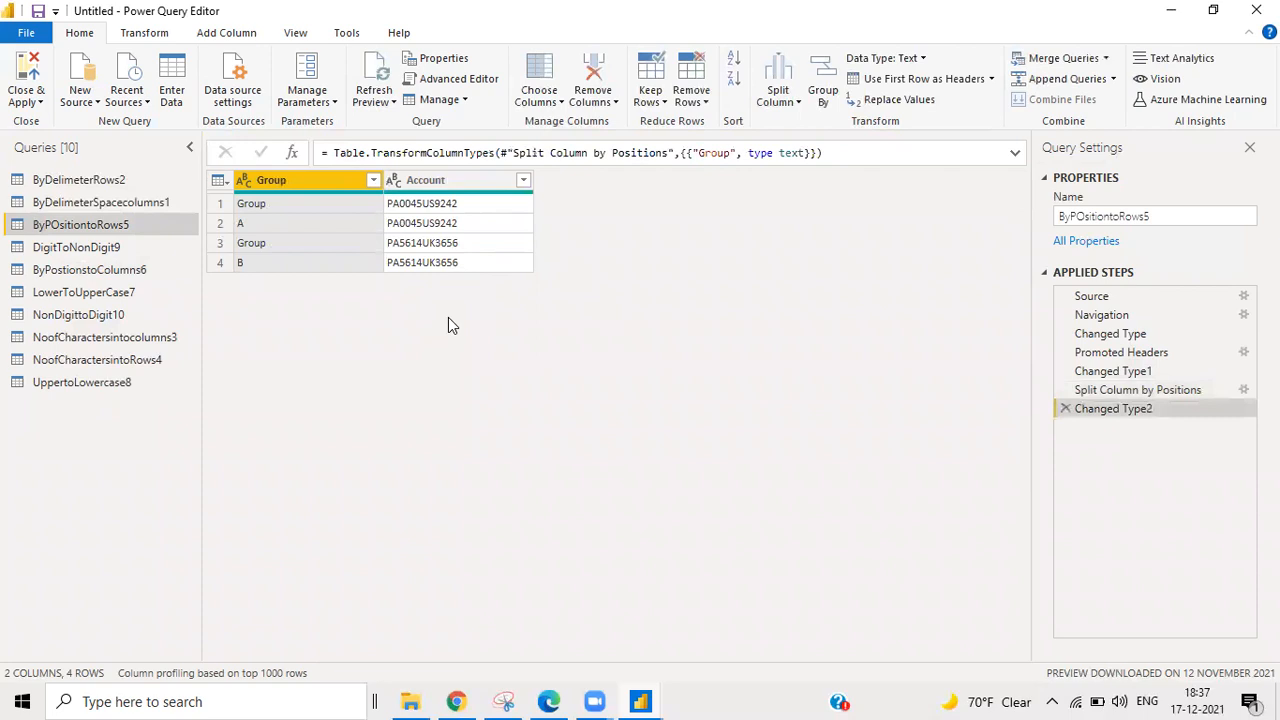
Step: Remove the Group column's split by positions and its type change from the applied steps
click(1064, 409)
click(461, 180)
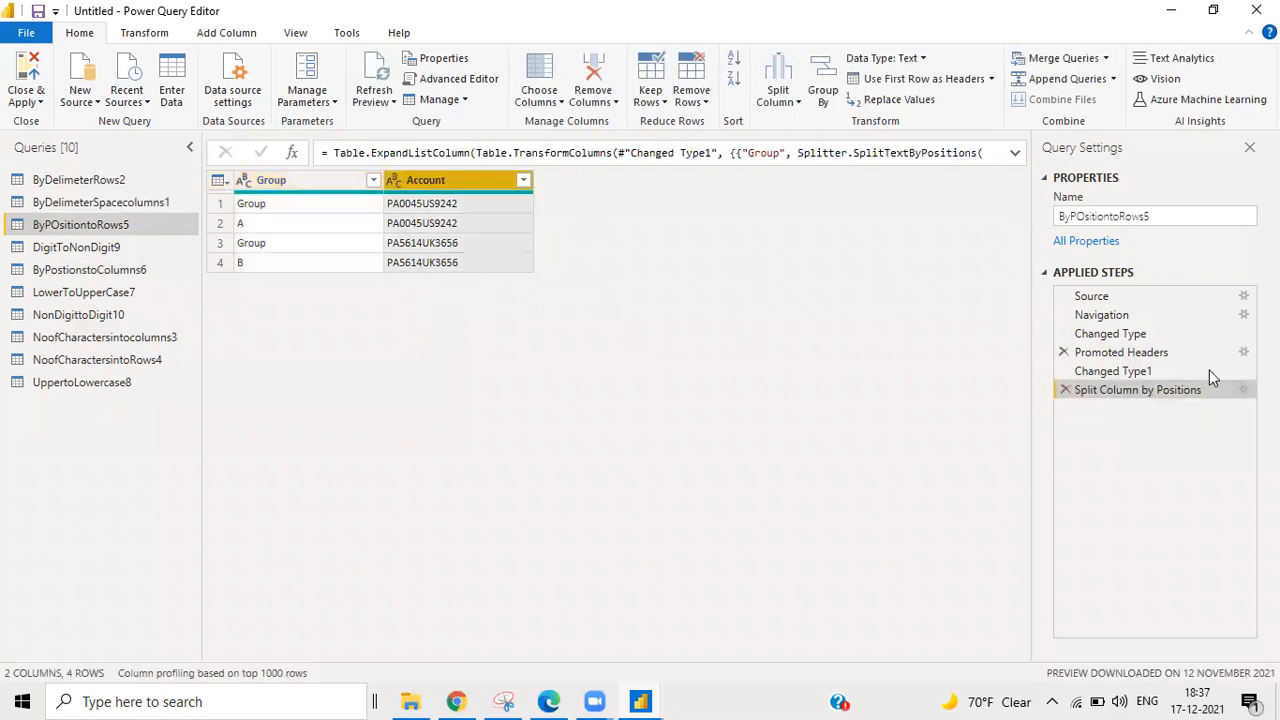
click(1065, 390)
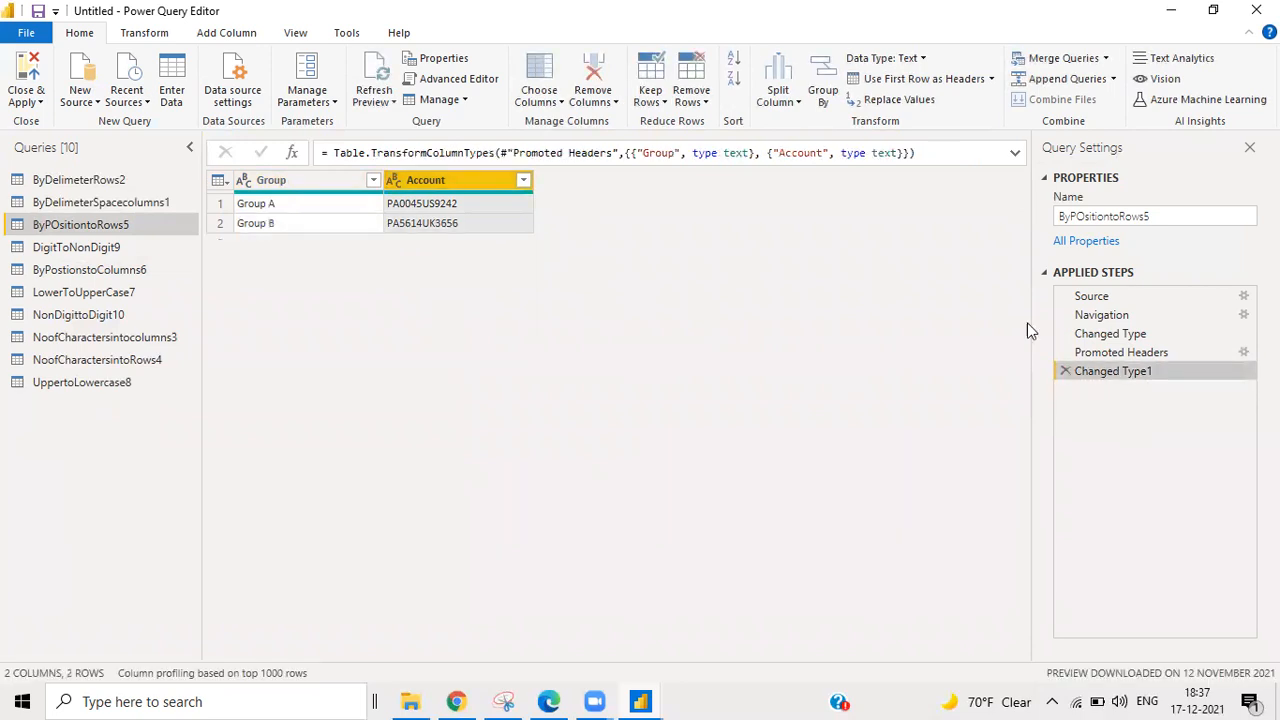
Step: Split the Account column of ByPOsitiontoRows5 by positions 0, 6 into rows
click(798, 104)
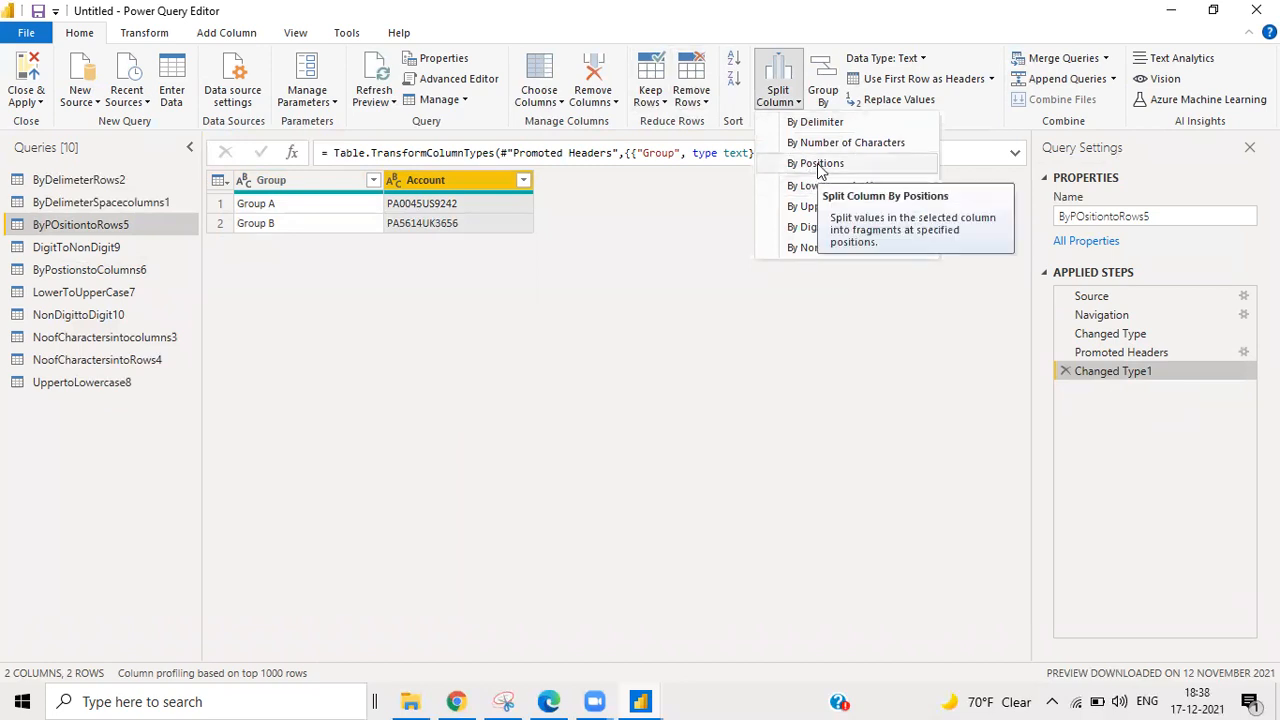
click(817, 164)
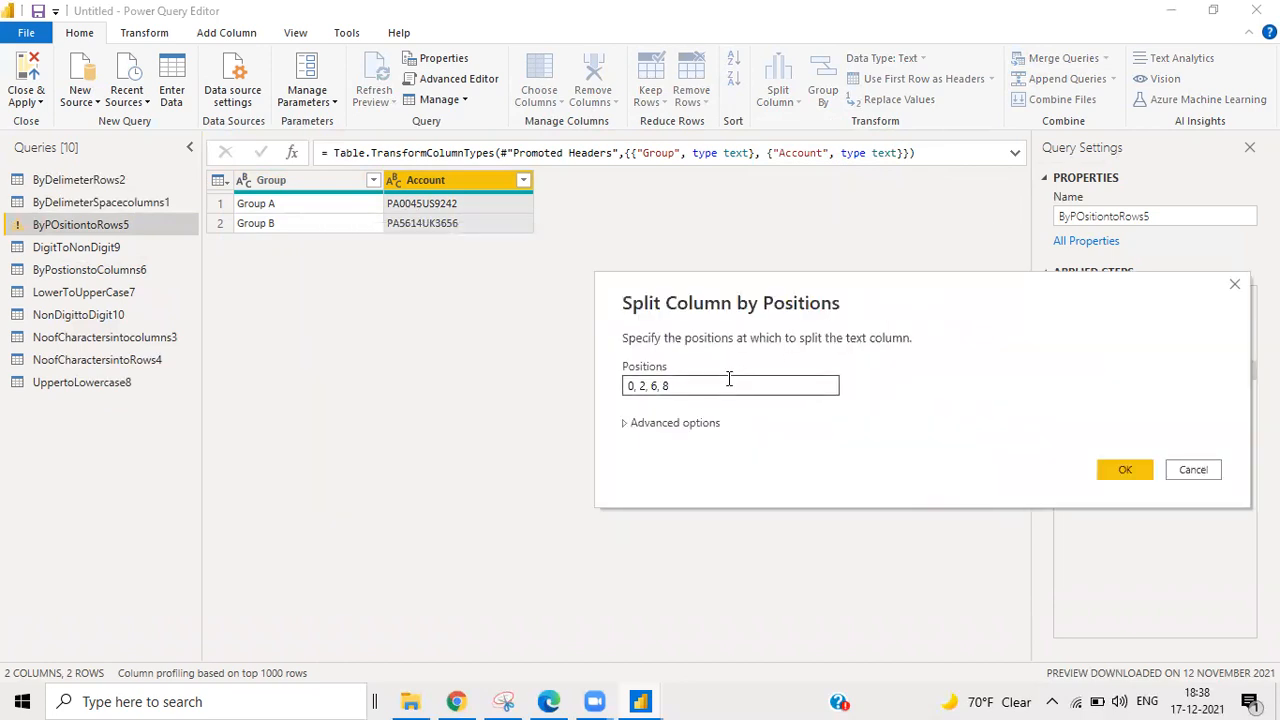
click(723, 381)
key(BackSpace)
key(BackSpace)
key(BackSpace)
key(BackSpace)
key(BackSpace)
key(BackSpace)
key(BackSpace)
text(6)
click(690, 425)
click(650, 478)
click(1128, 529)
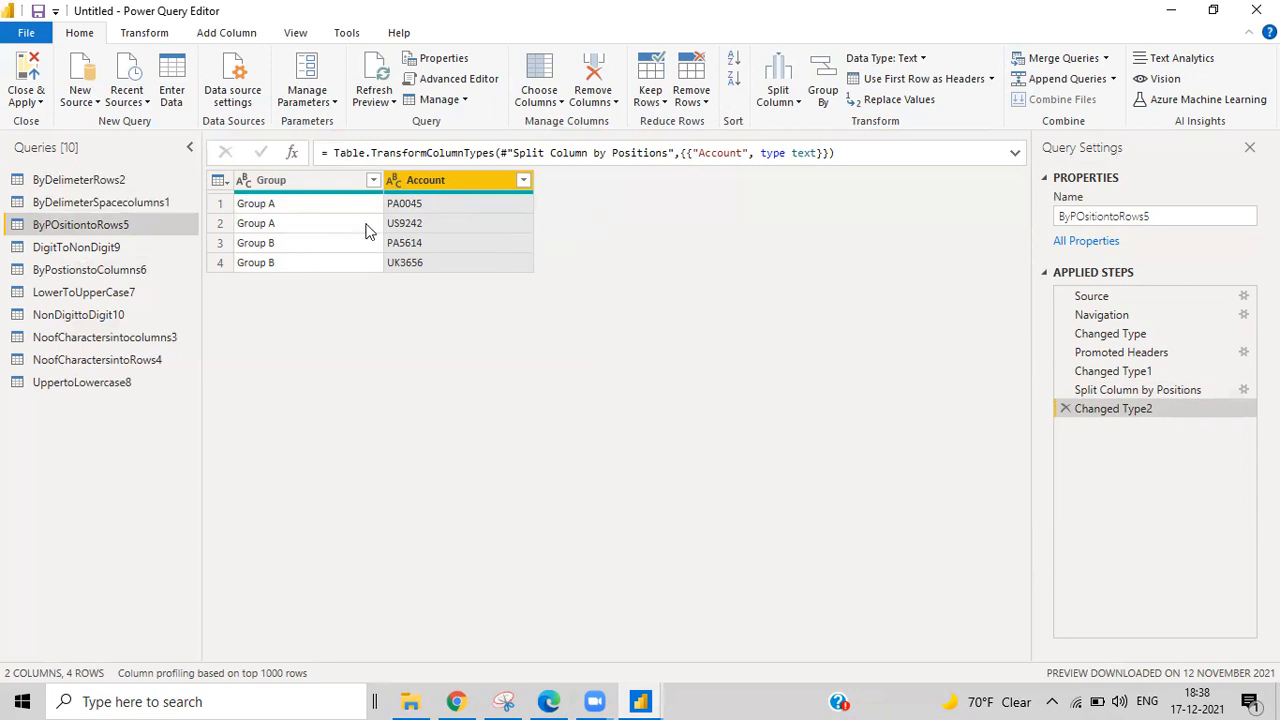
Step: Review the Promoted Headers data, then split the Account column again from Changed Type2 by positions 0, 2
click(1103, 356)
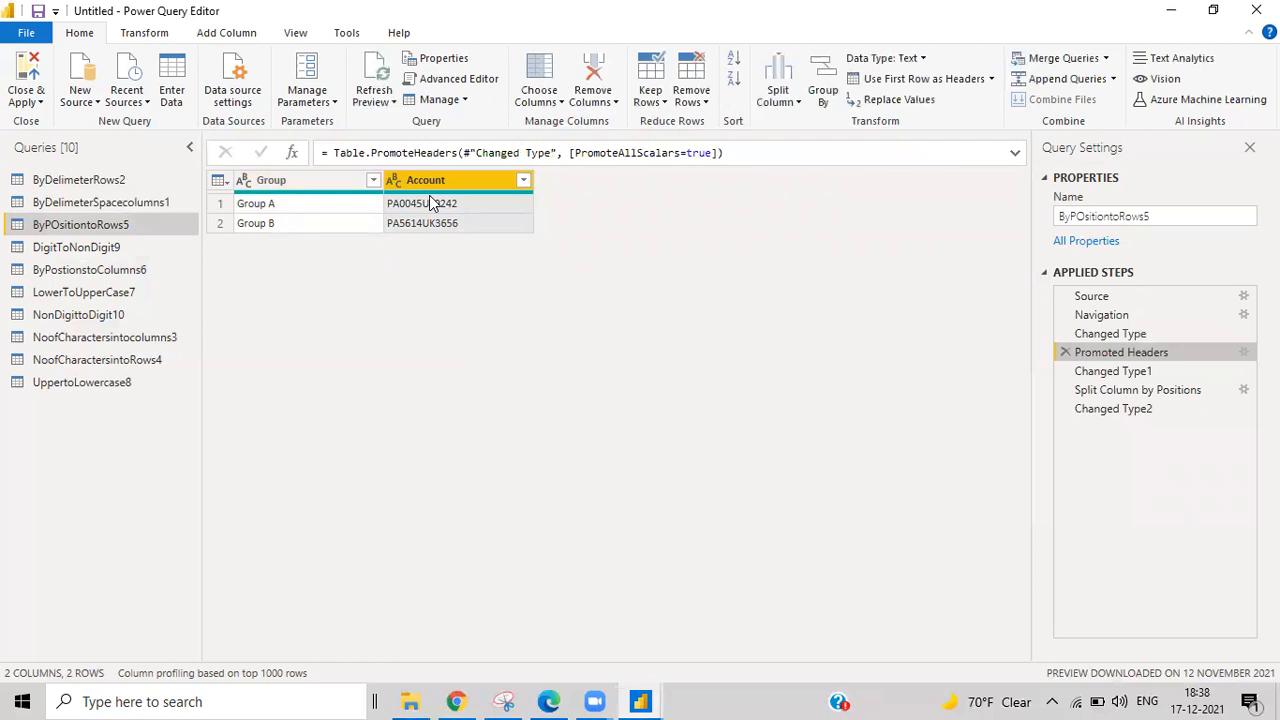
click(1128, 412)
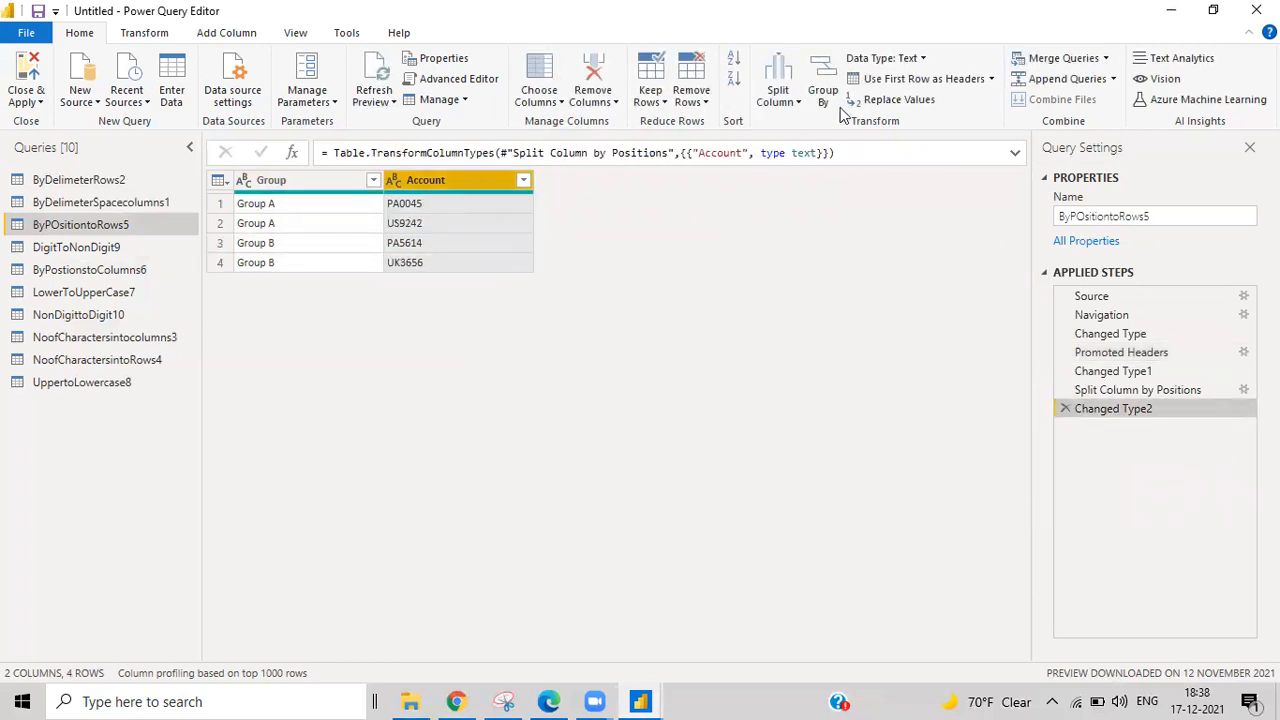
click(794, 95)
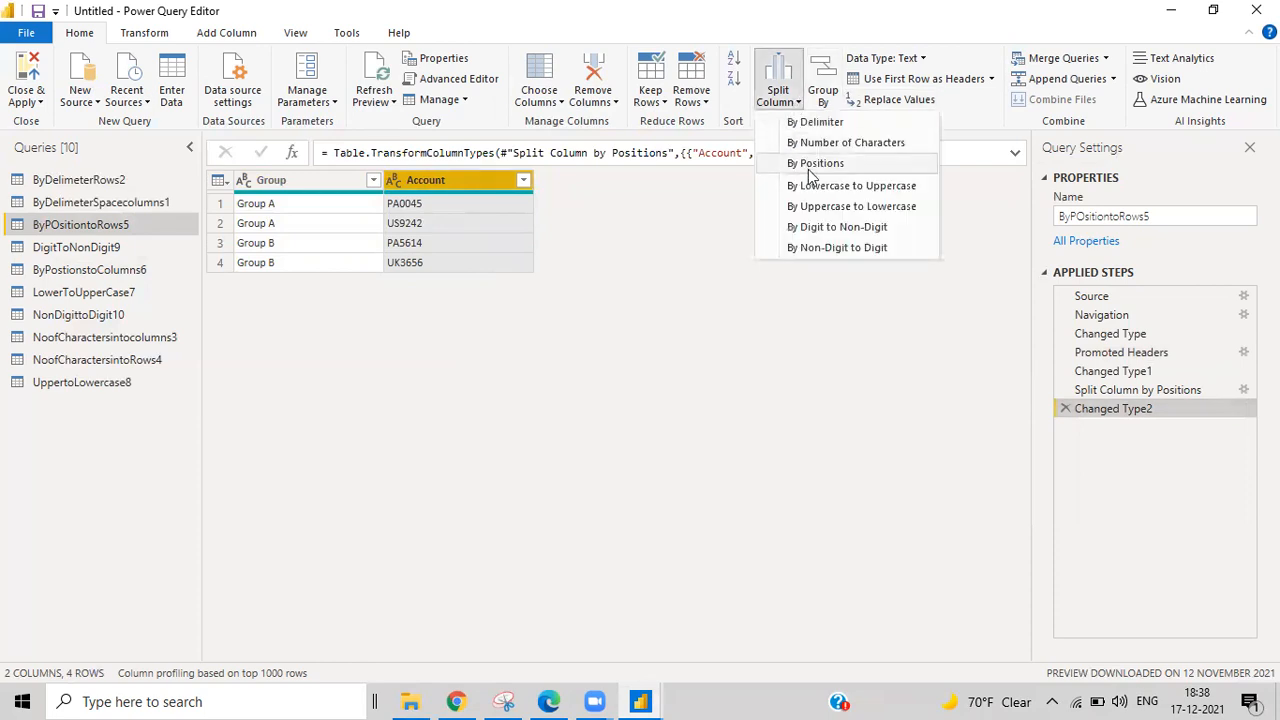
click(808, 167)
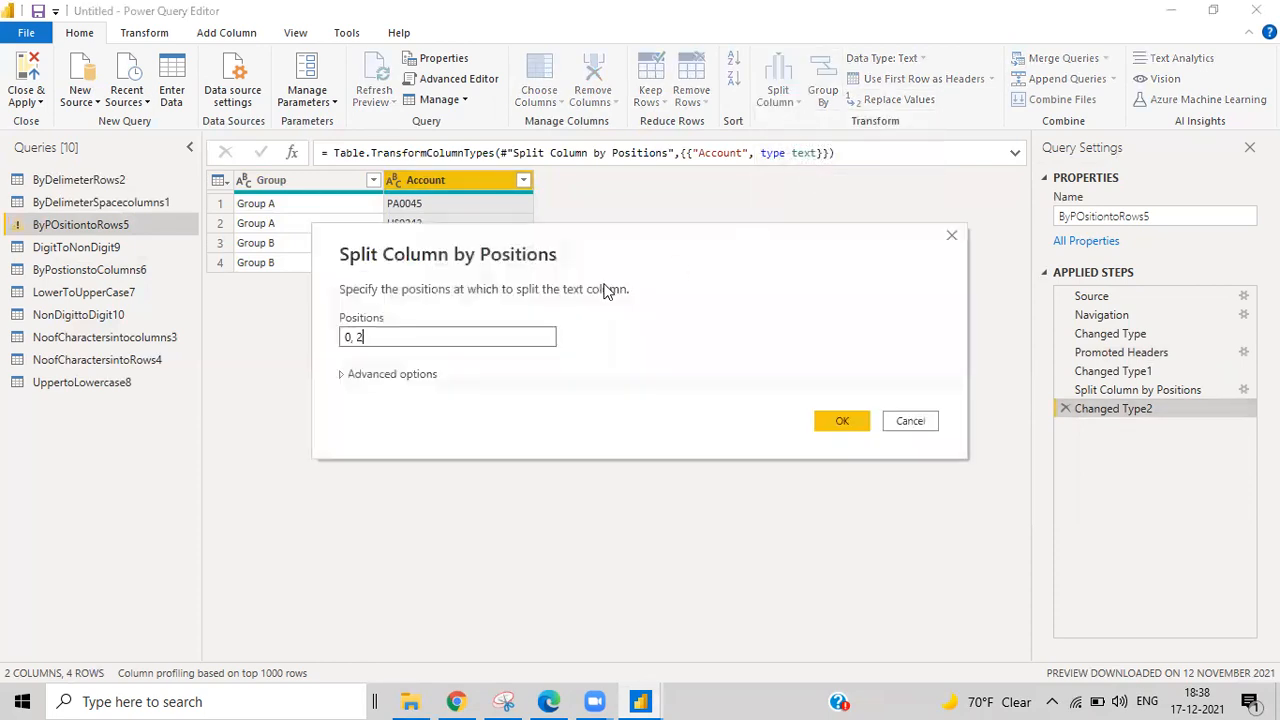
click(838, 422)
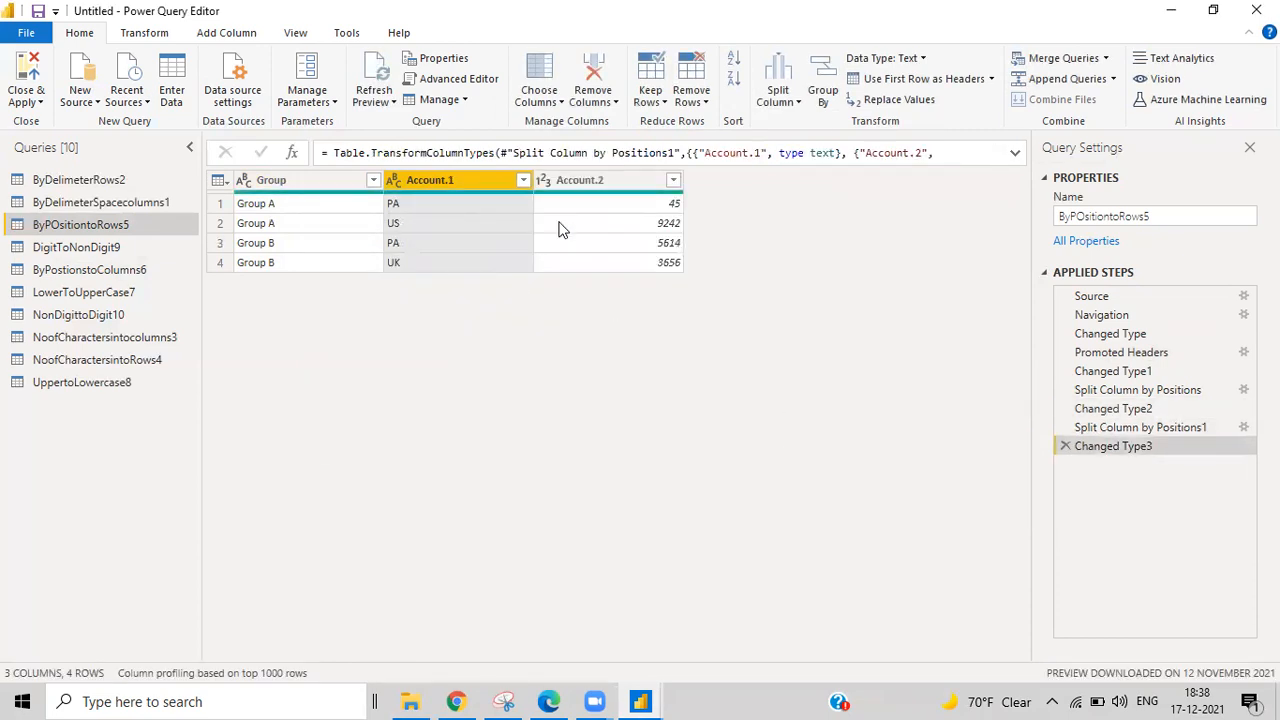
Step: Compare the Account data at the Changed Type1 step with the split columns at Changed Type3
click(1107, 371)
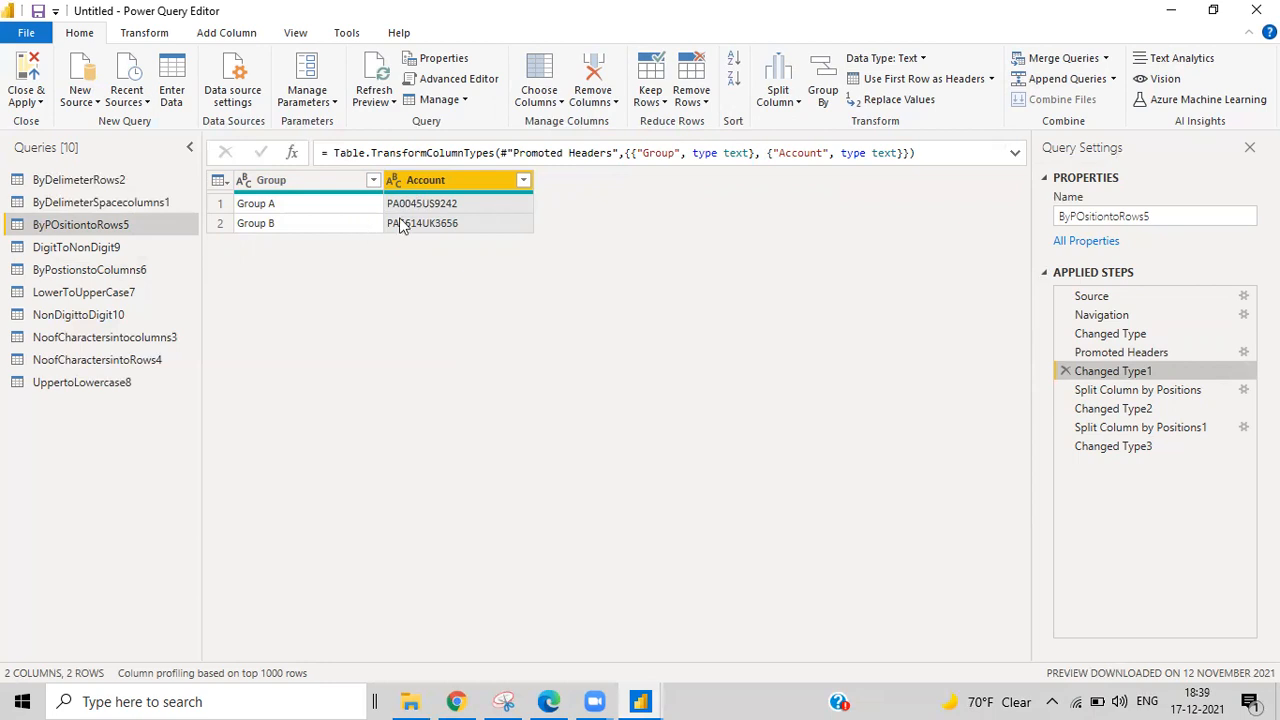
click(1090, 446)
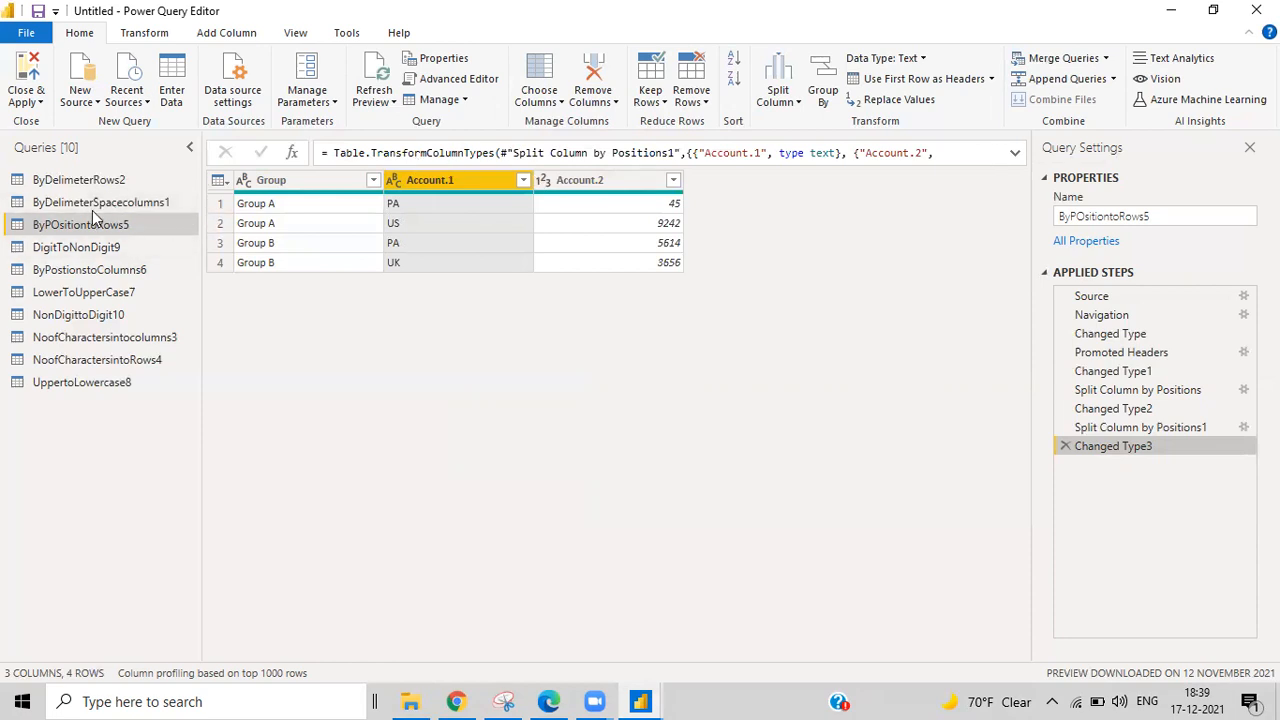
click(799, 103)
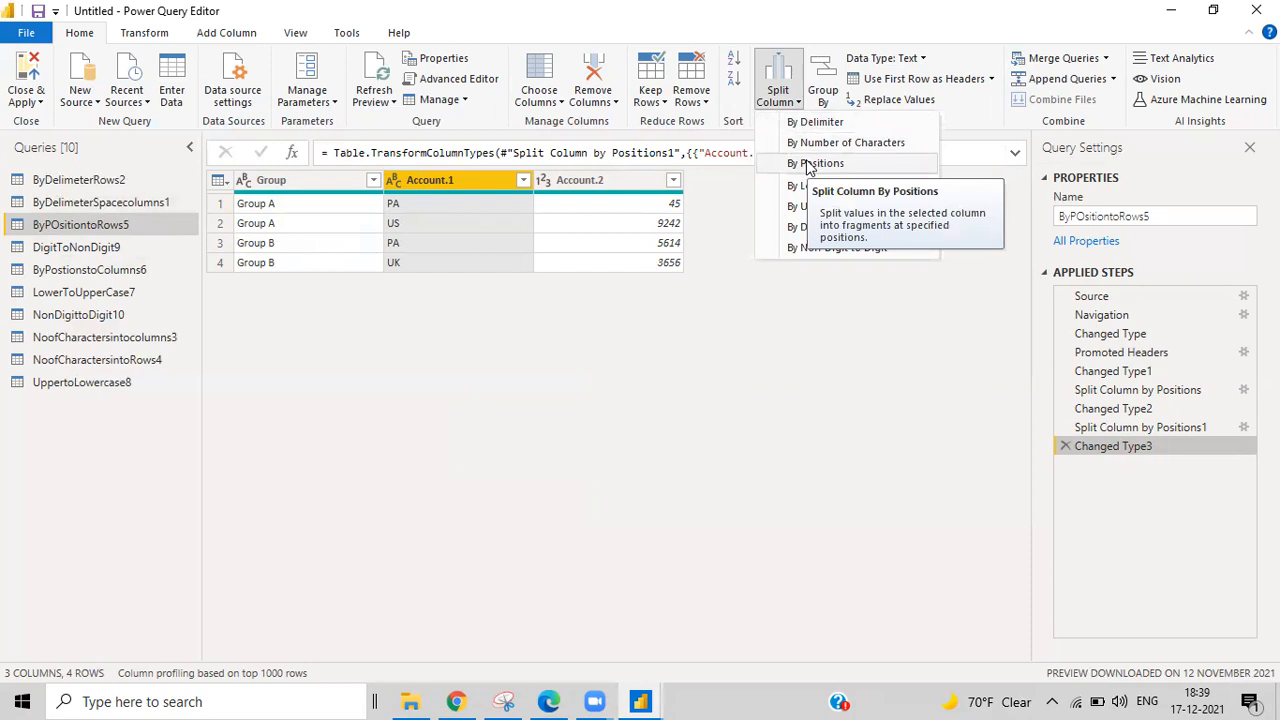
click(804, 343)
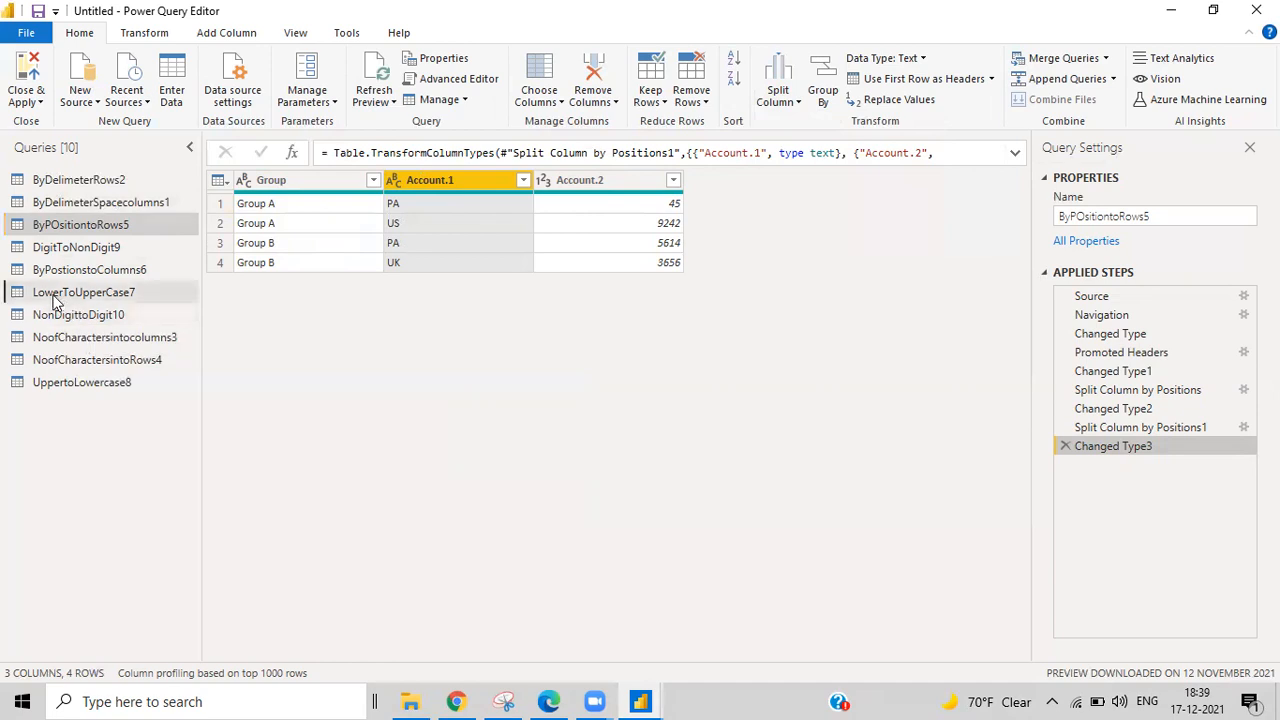
Step: Use the first row of LowerToUpperCase7 as headers and split the Word column by lowercase to uppercase
click(55, 296)
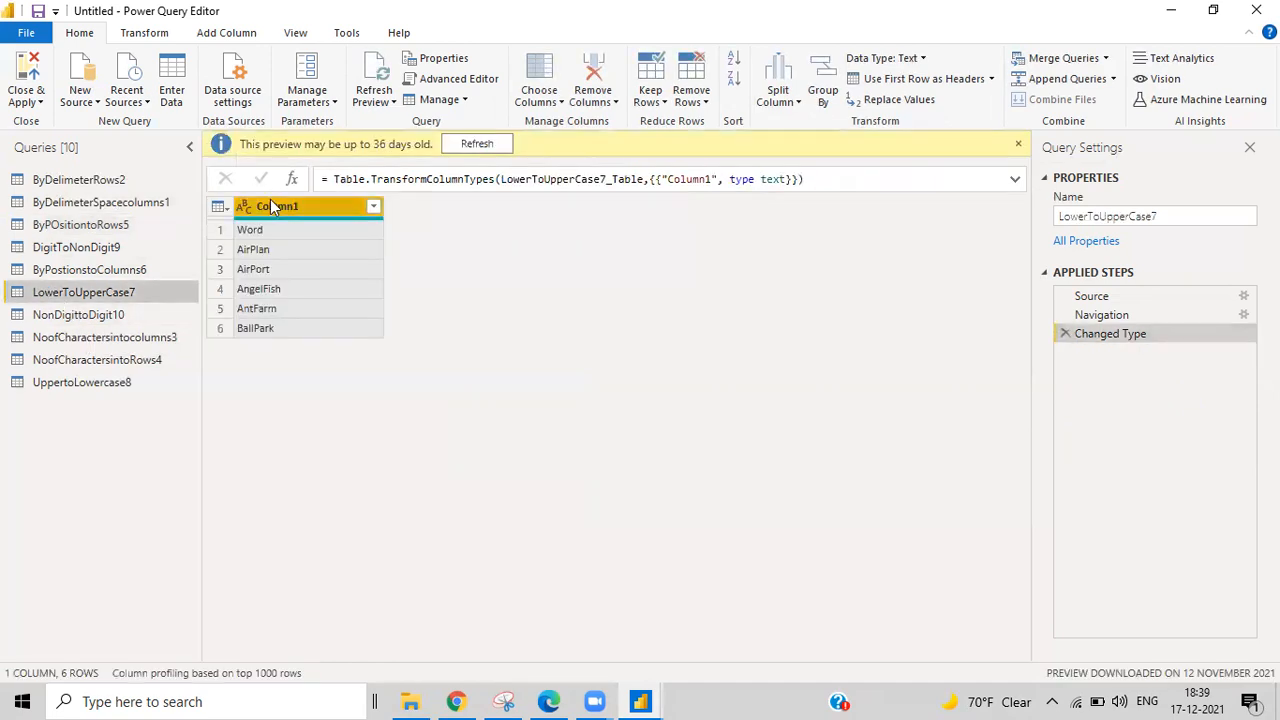
click(952, 80)
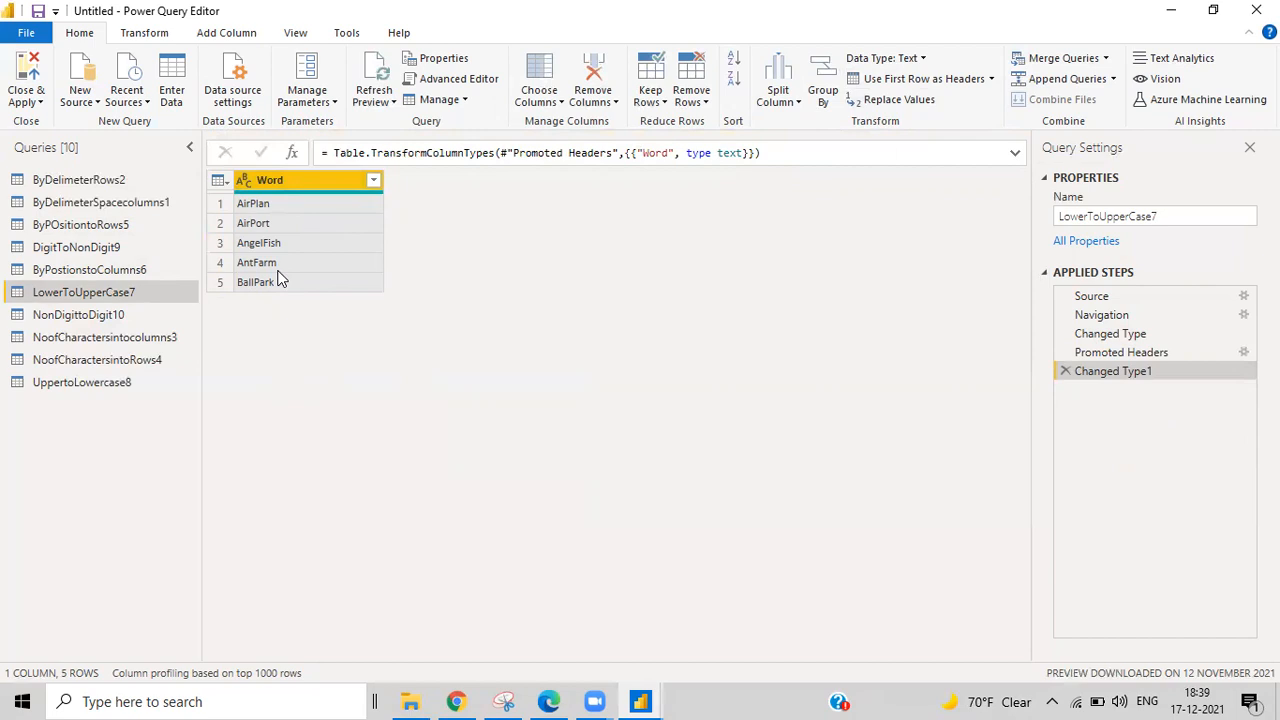
click(779, 96)
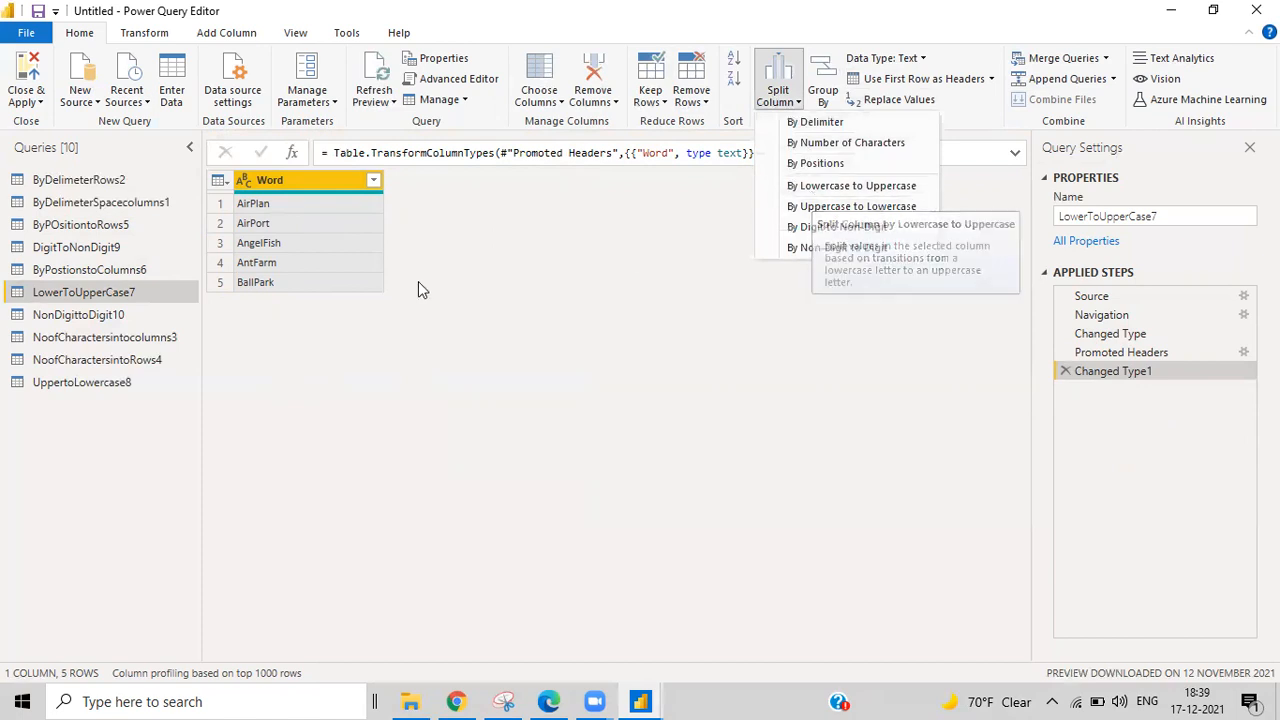
click(487, 244)
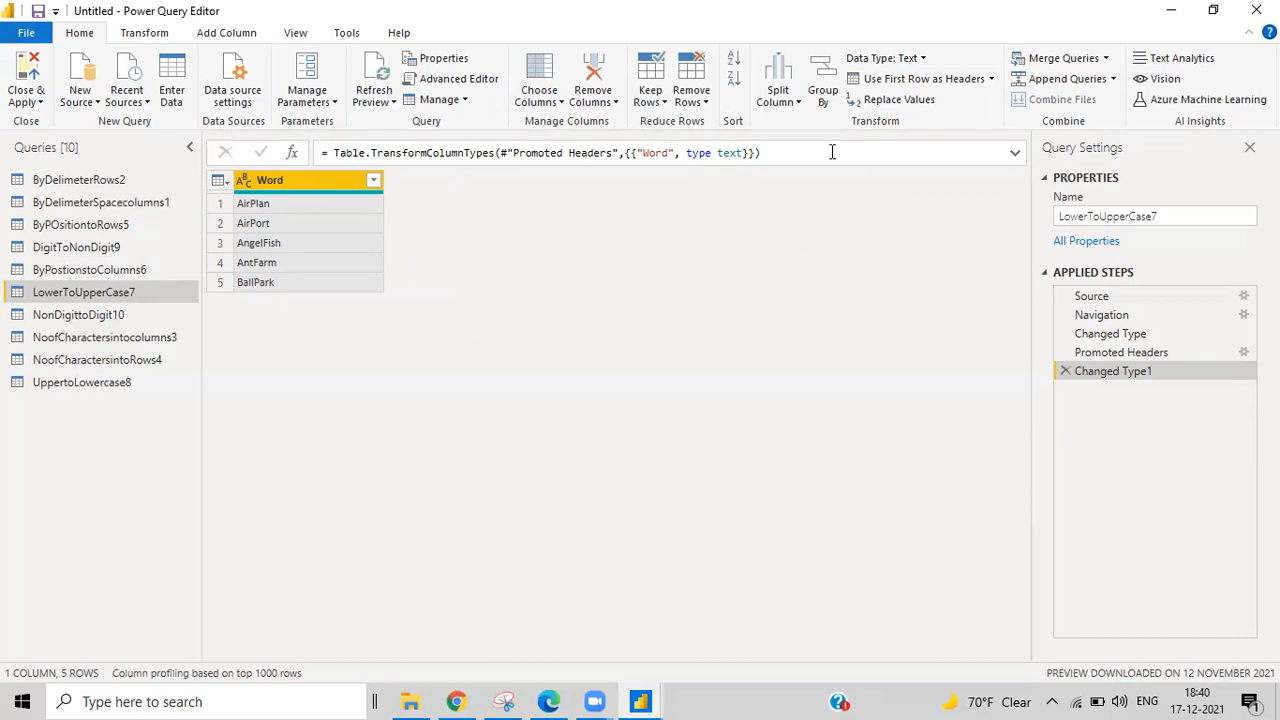
click(793, 103)
click(810, 186)
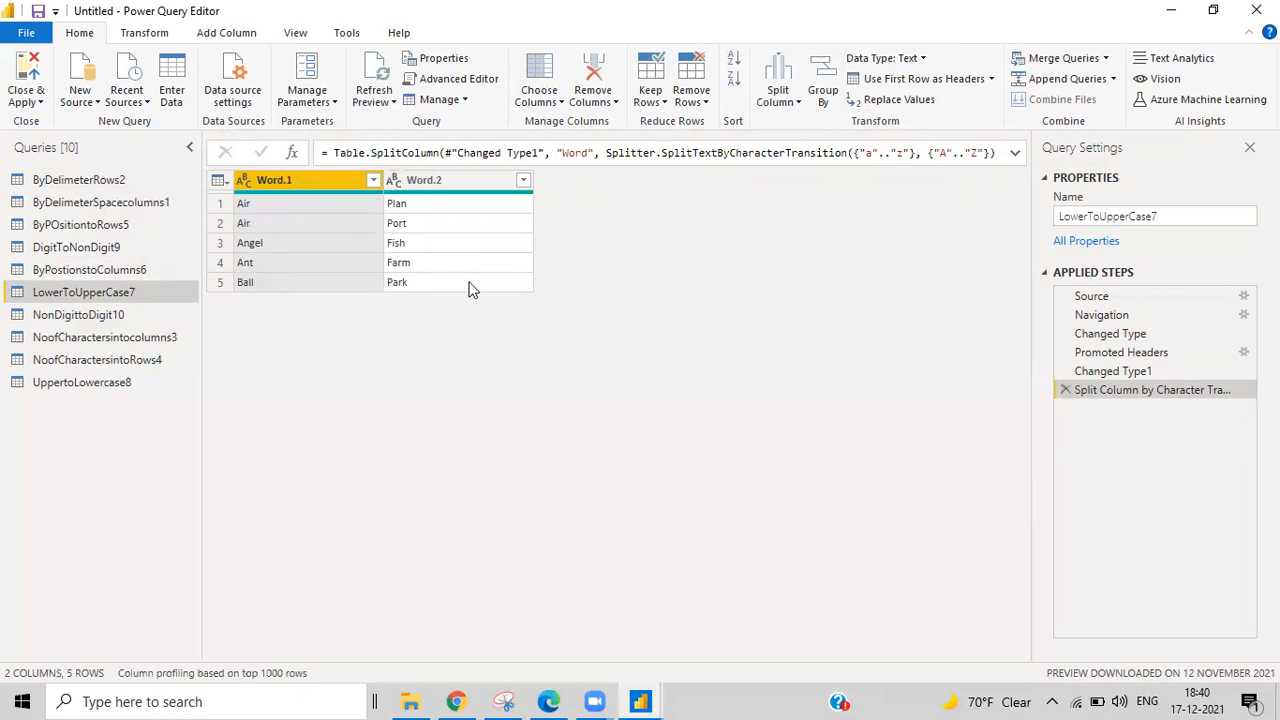
Step: Use the first row of UppertoLowercase8 as headers and split the Word column by uppercase to lowercase
click(73, 392)
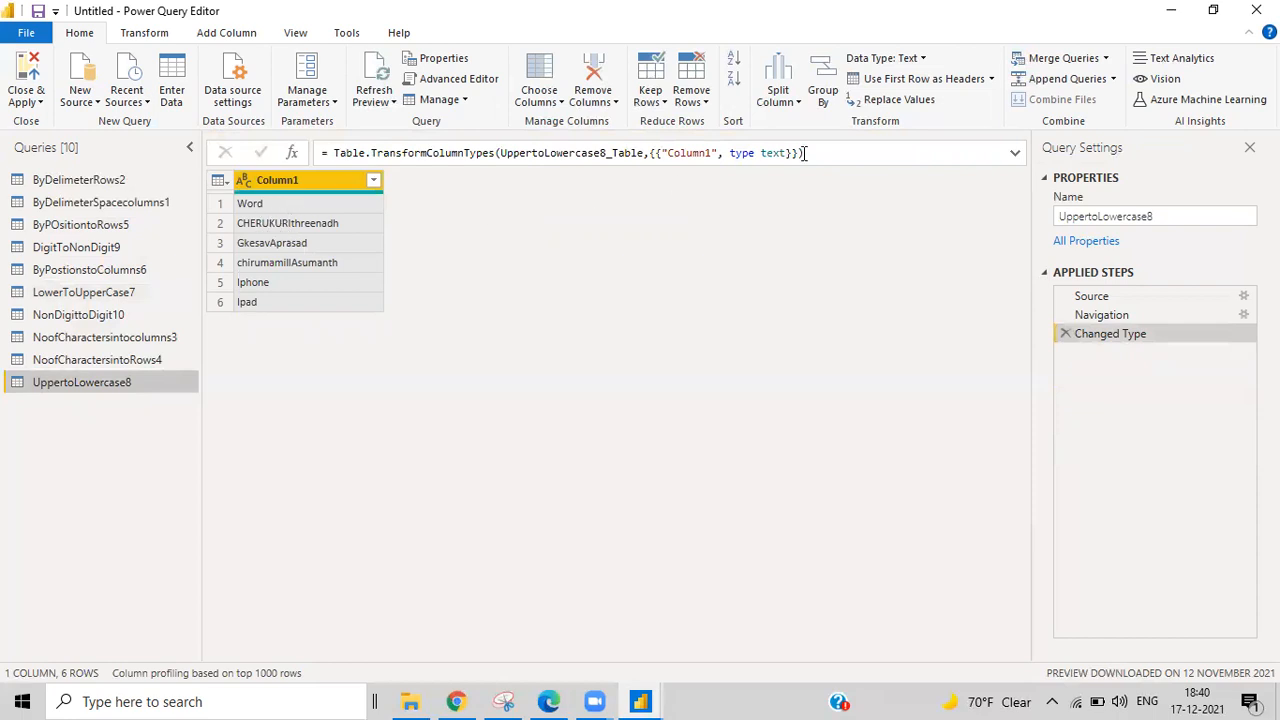
click(924, 78)
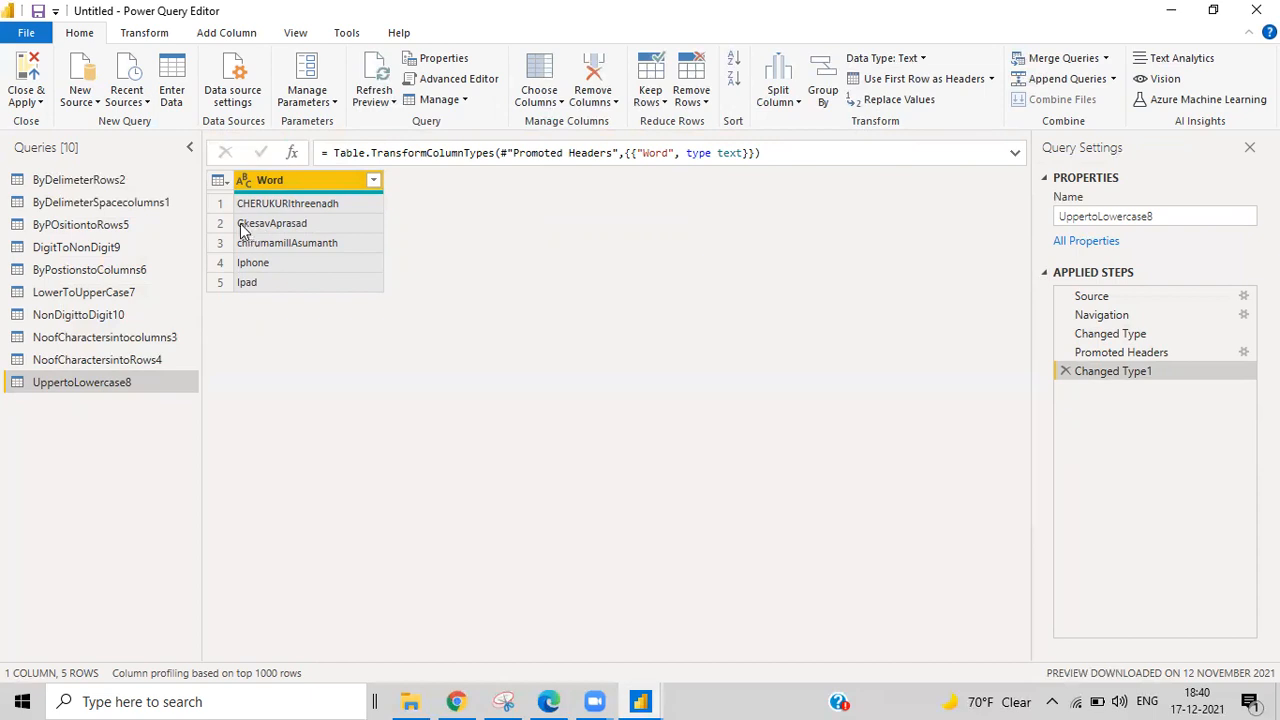
click(782, 103)
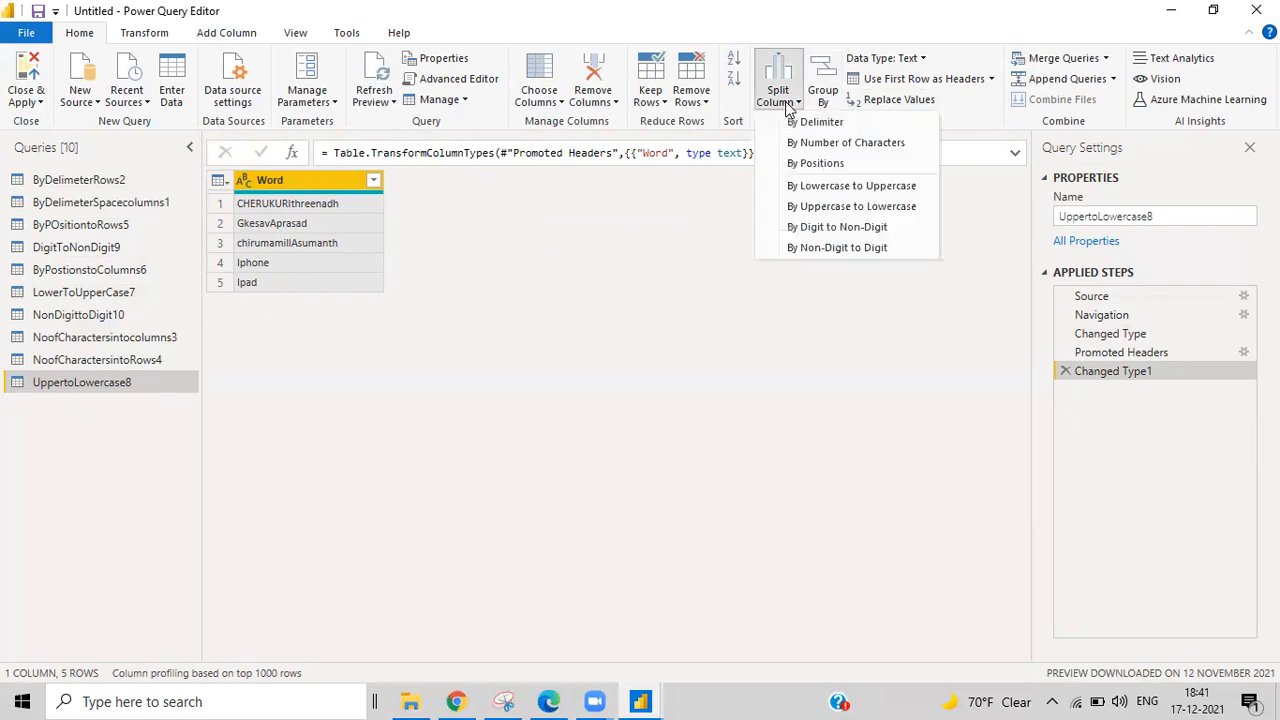
click(819, 208)
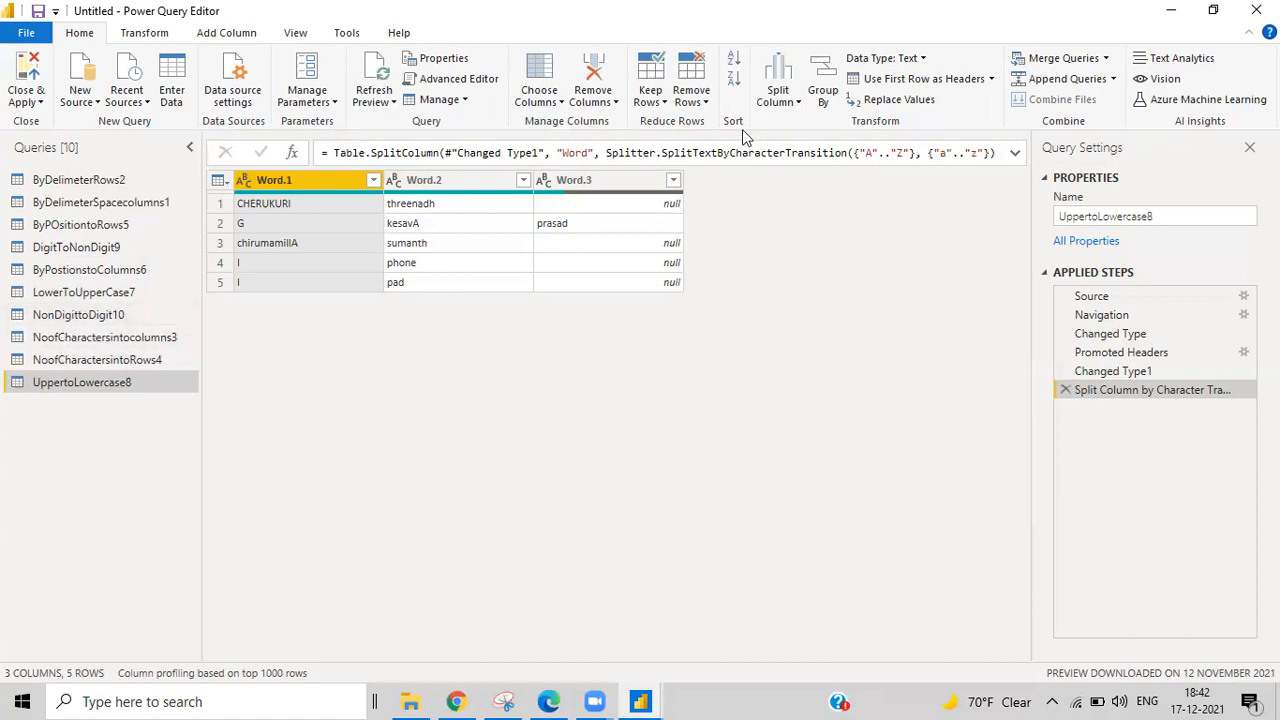
click(798, 102)
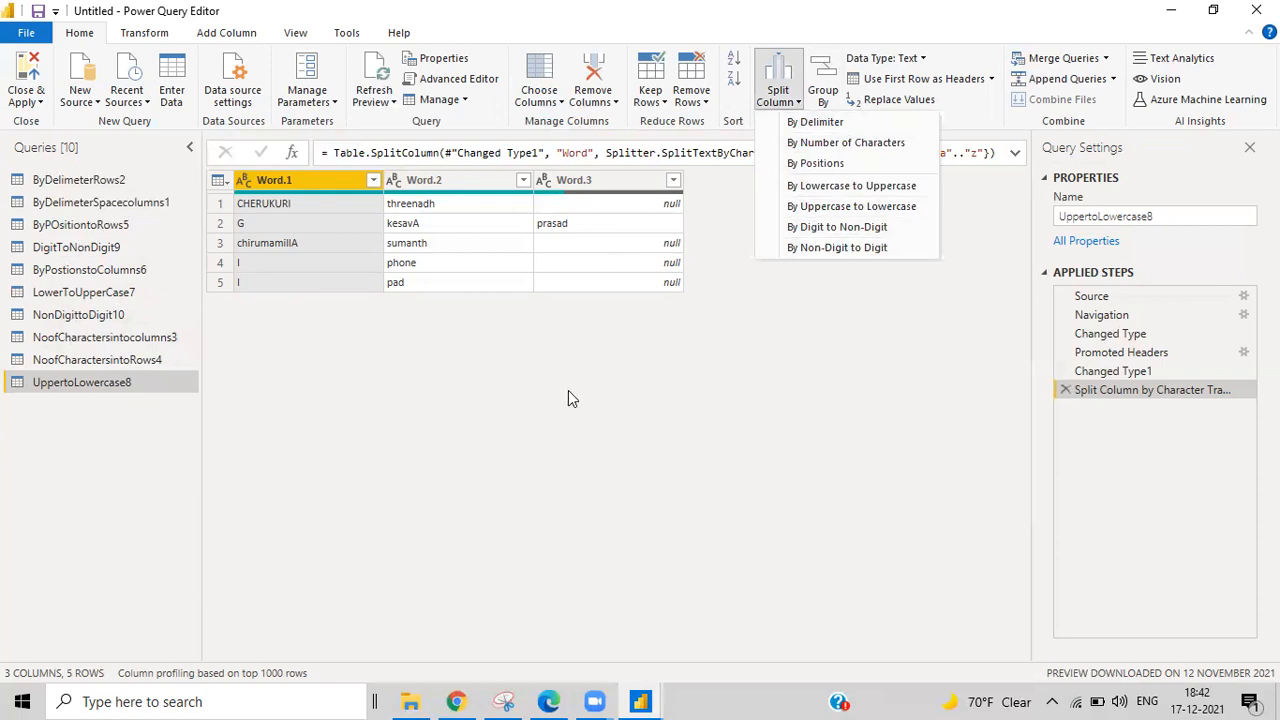
click(830, 698)
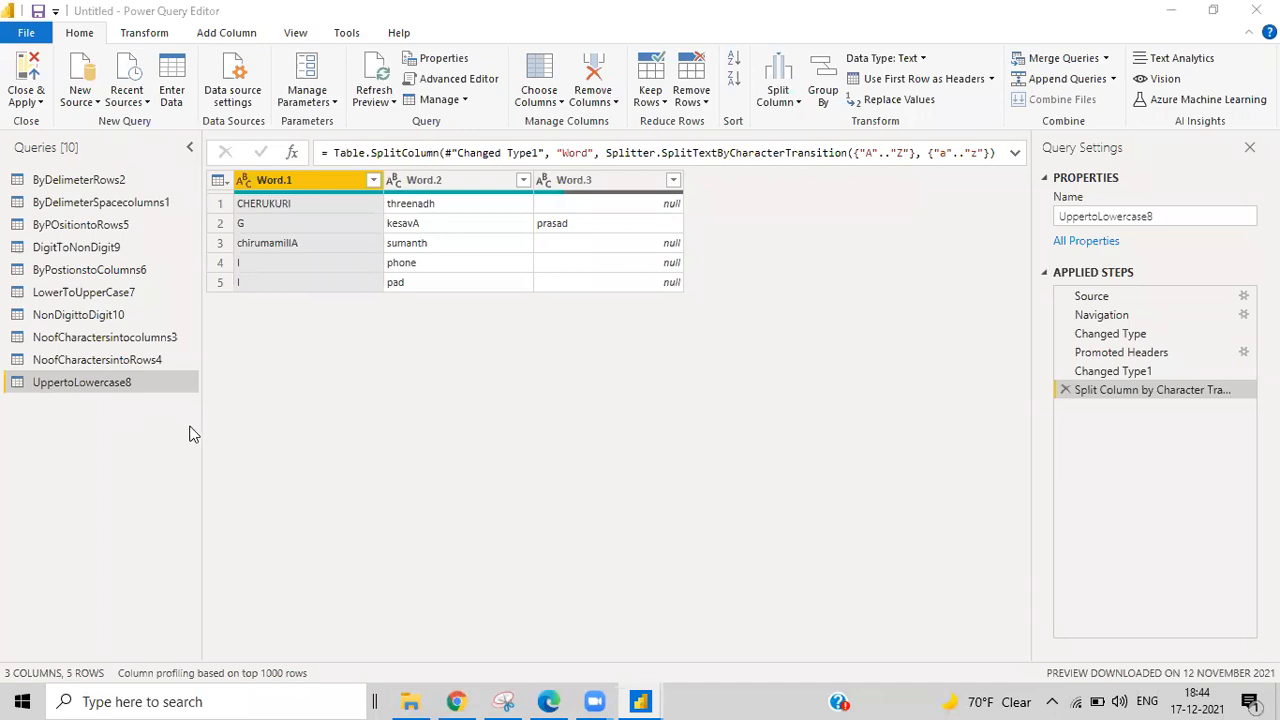
Step: Use the first row of NonDigittoDigit10 as headers and split the Animal column by non-digit to digit
click(72, 318)
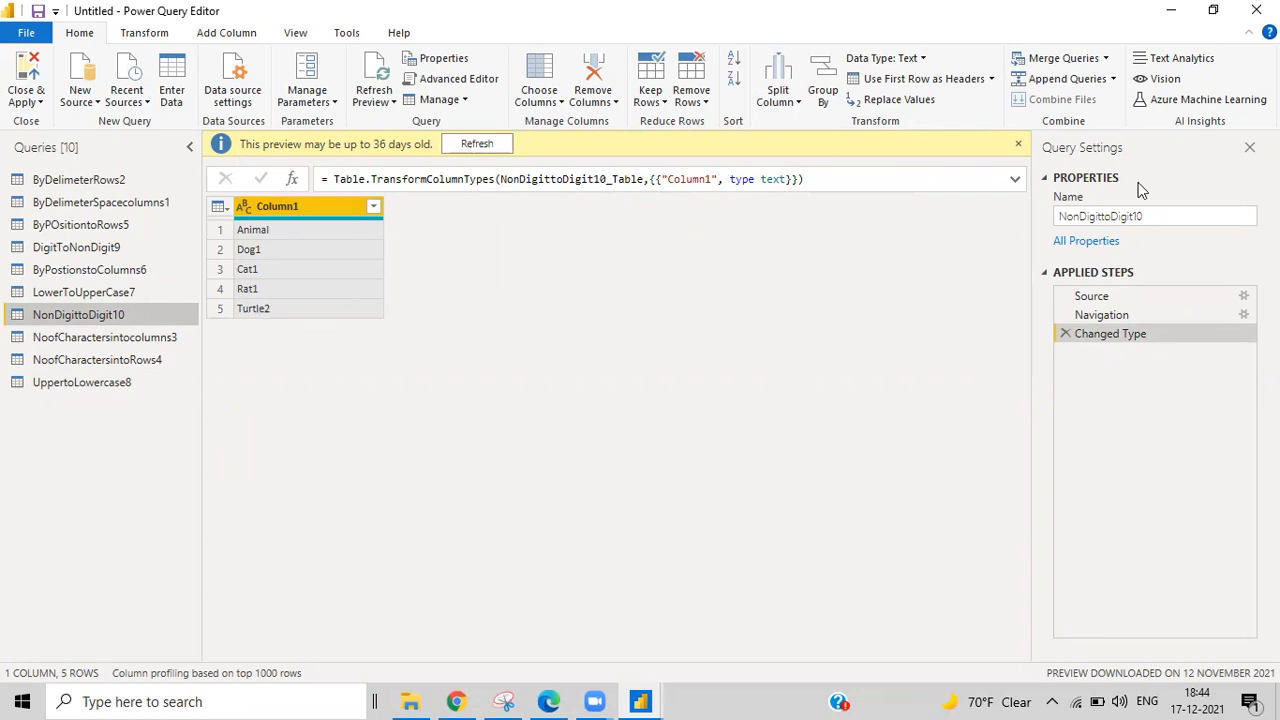
click(928, 84)
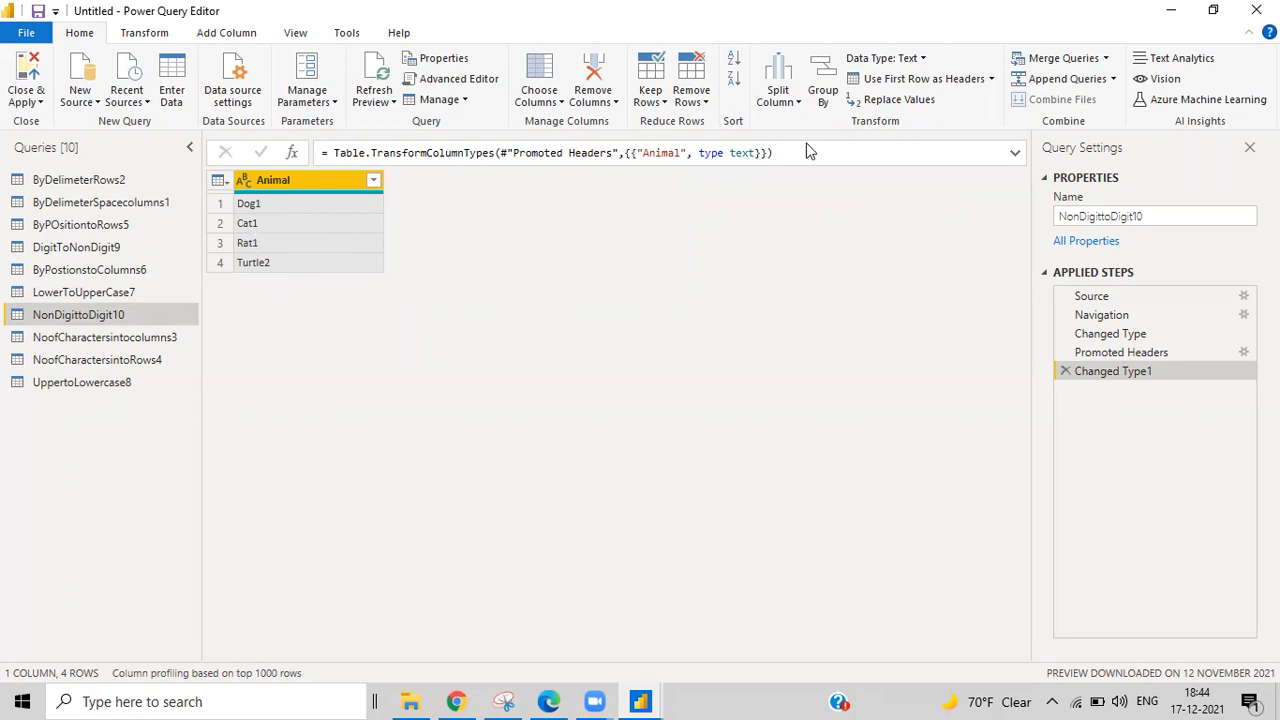
click(799, 106)
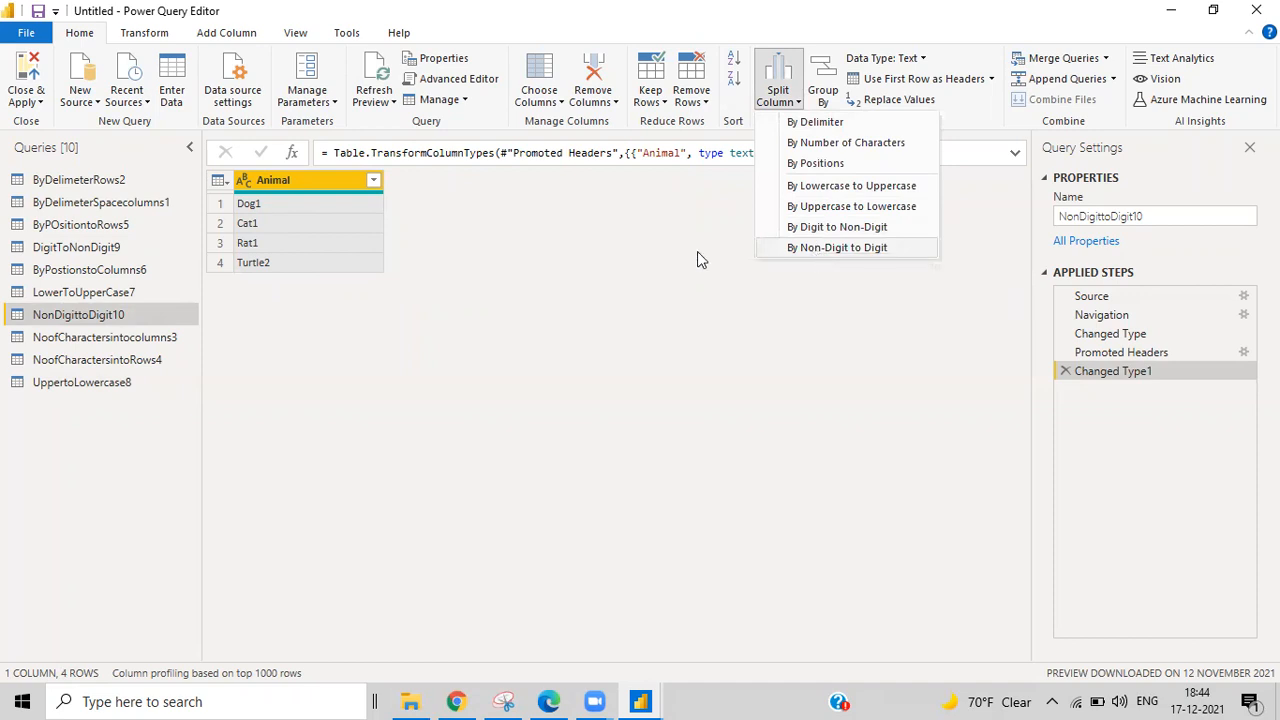
click(818, 248)
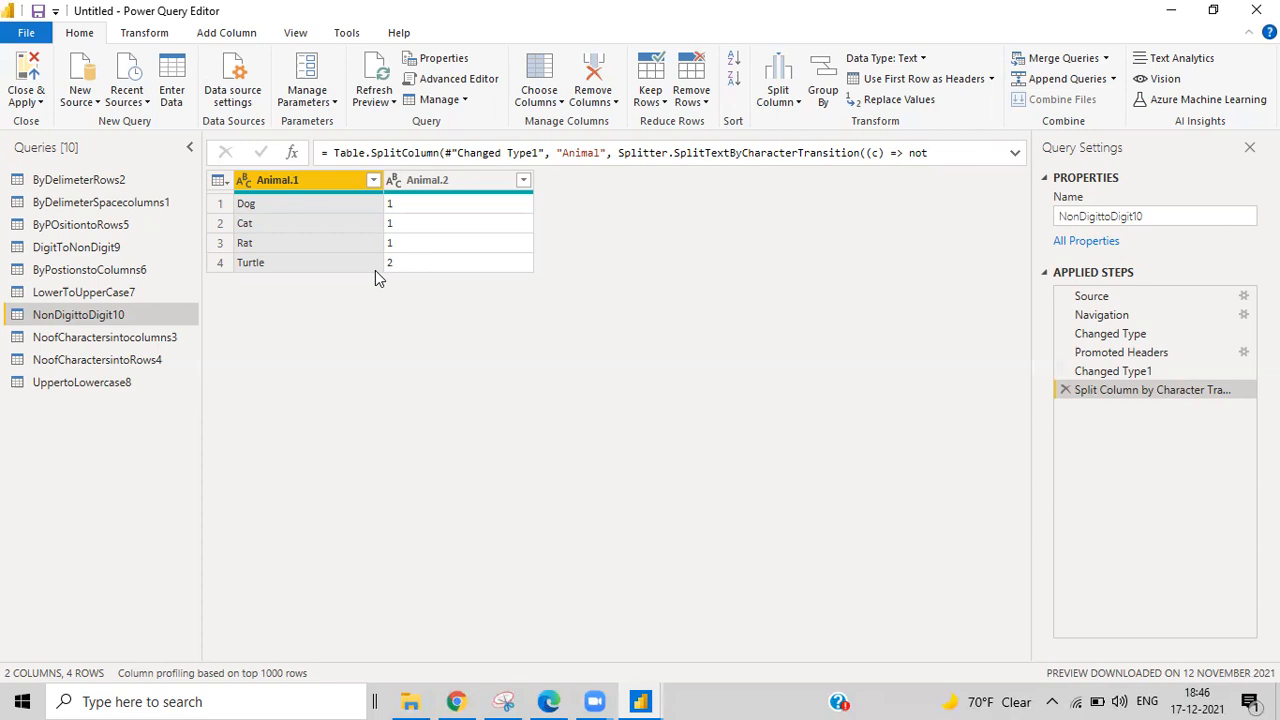
click(718, 697)
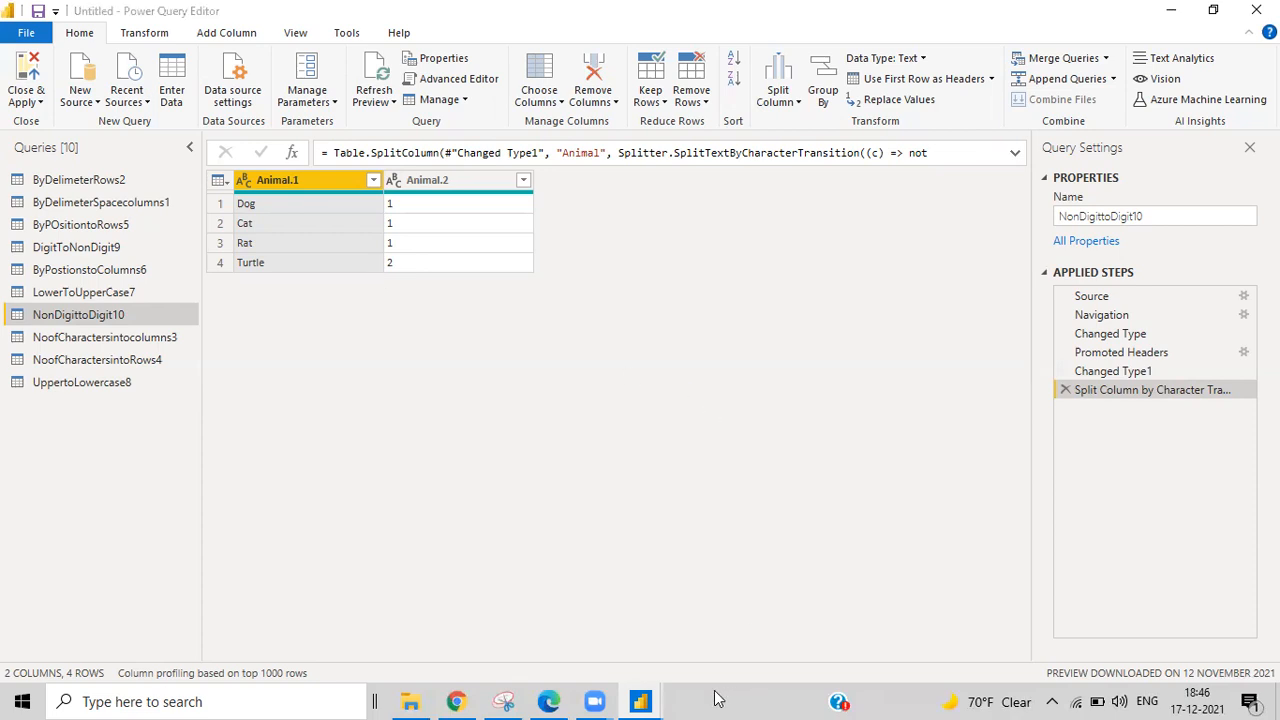
click(698, 575)
Step: Split the Pet column of DigitToNonDigit9 by digit to non-digit
click(70, 253)
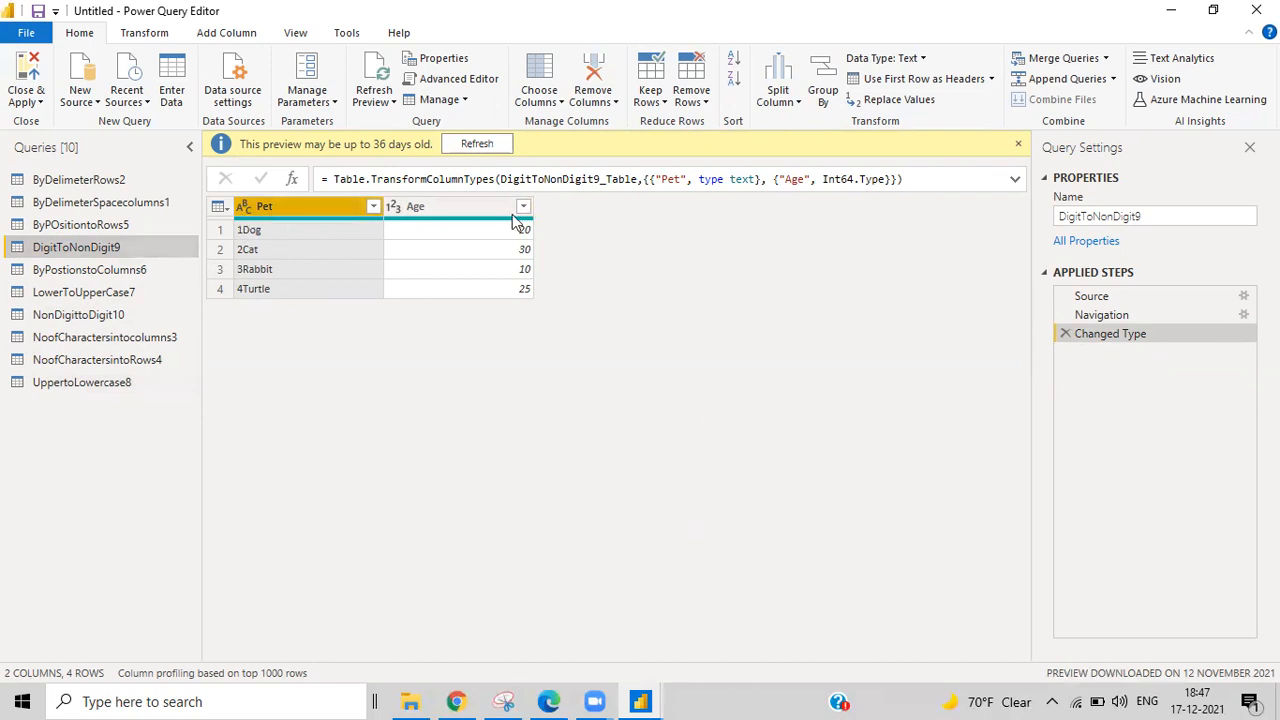
click(790, 80)
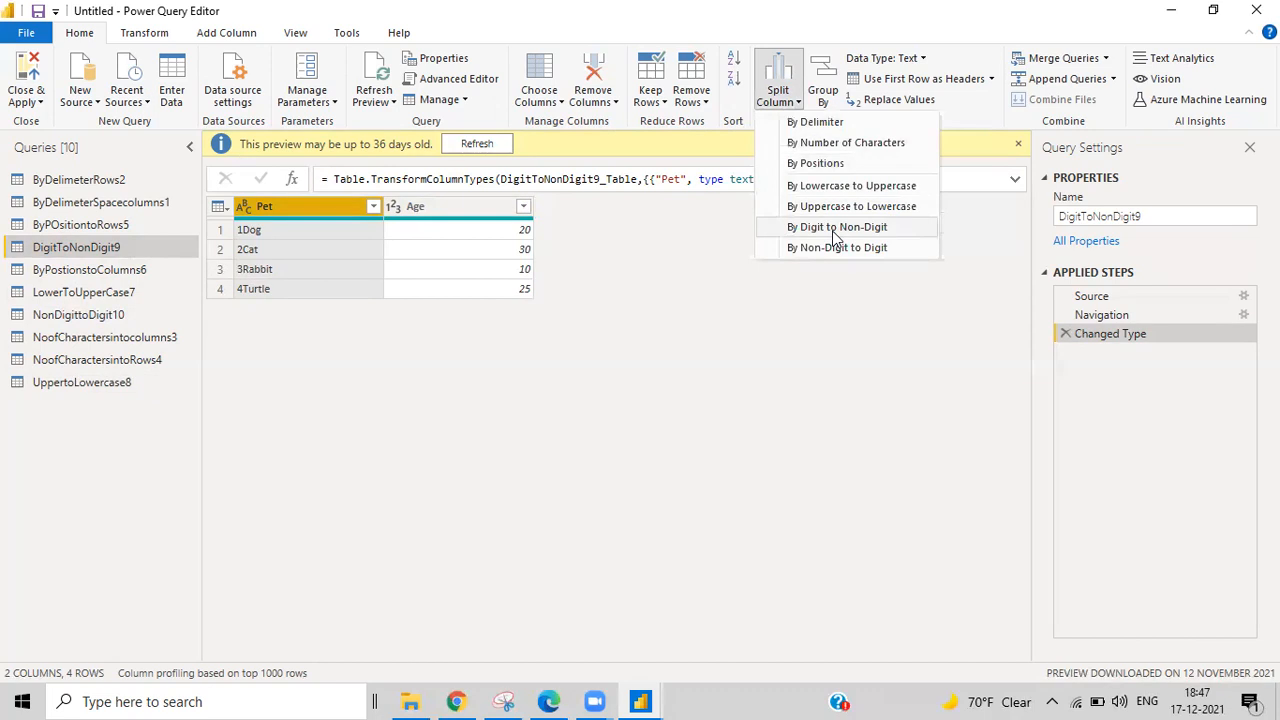
click(835, 230)
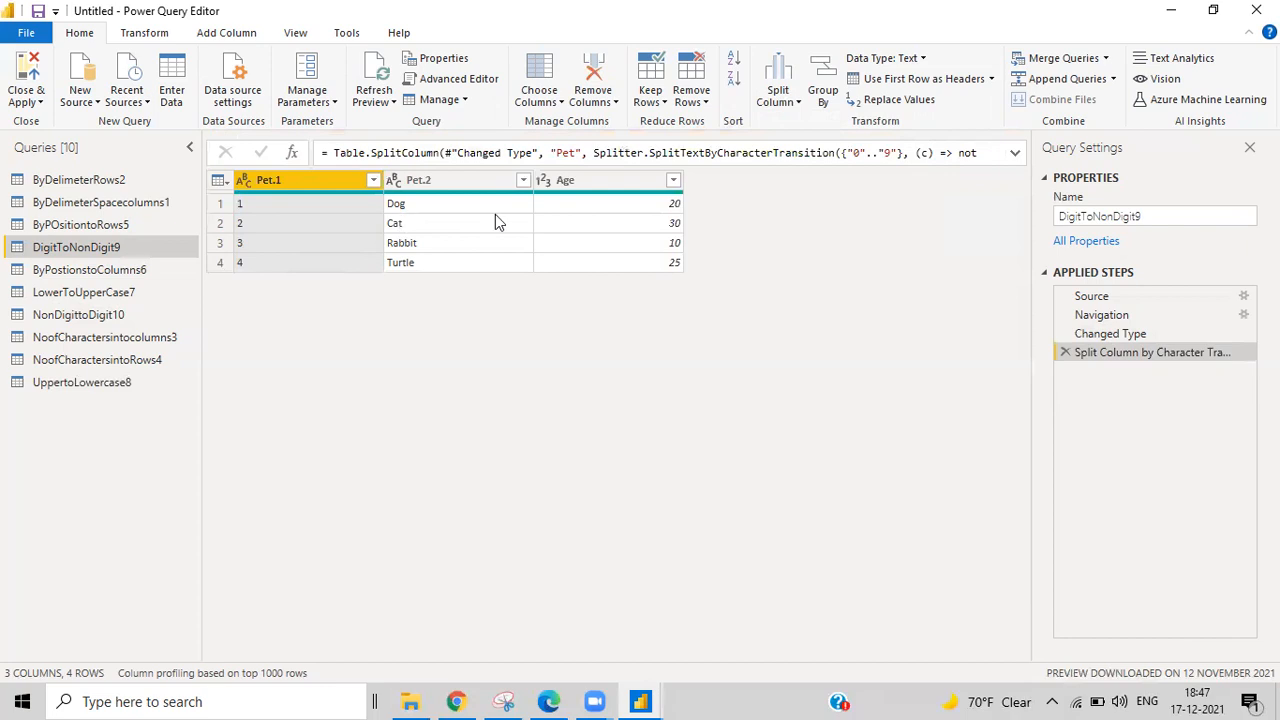
click(823, 93)
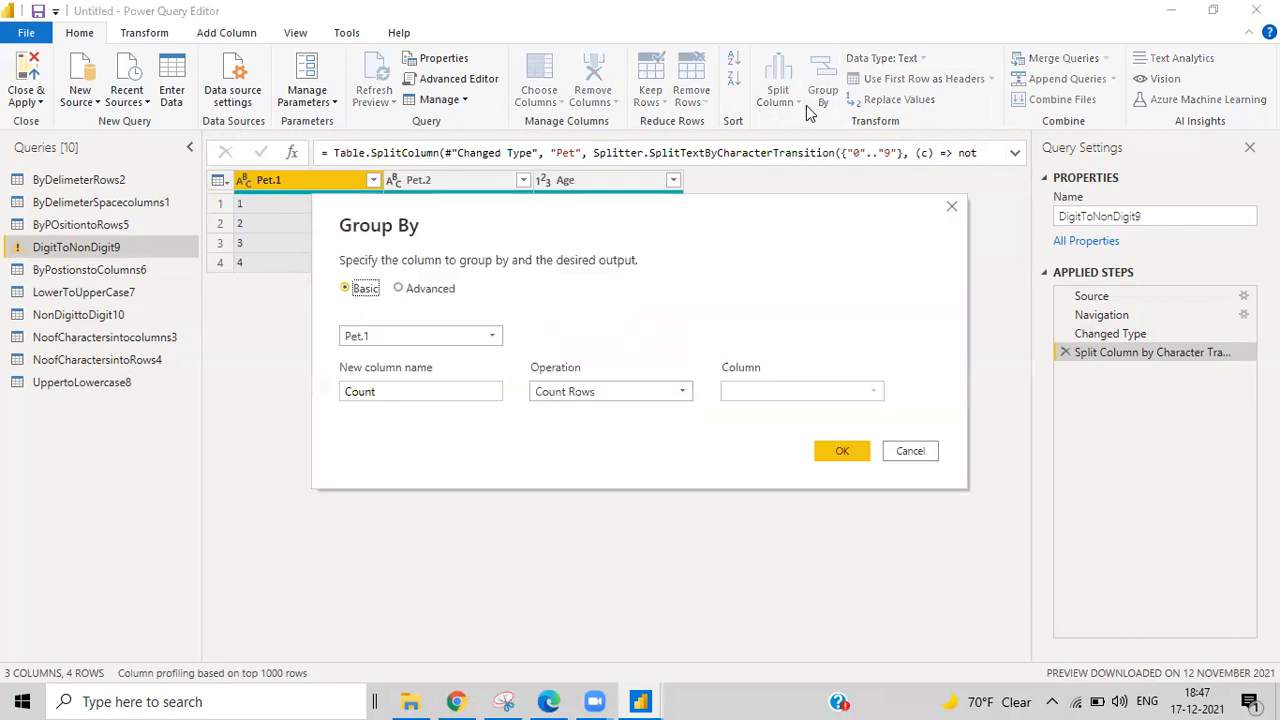
click(916, 455)
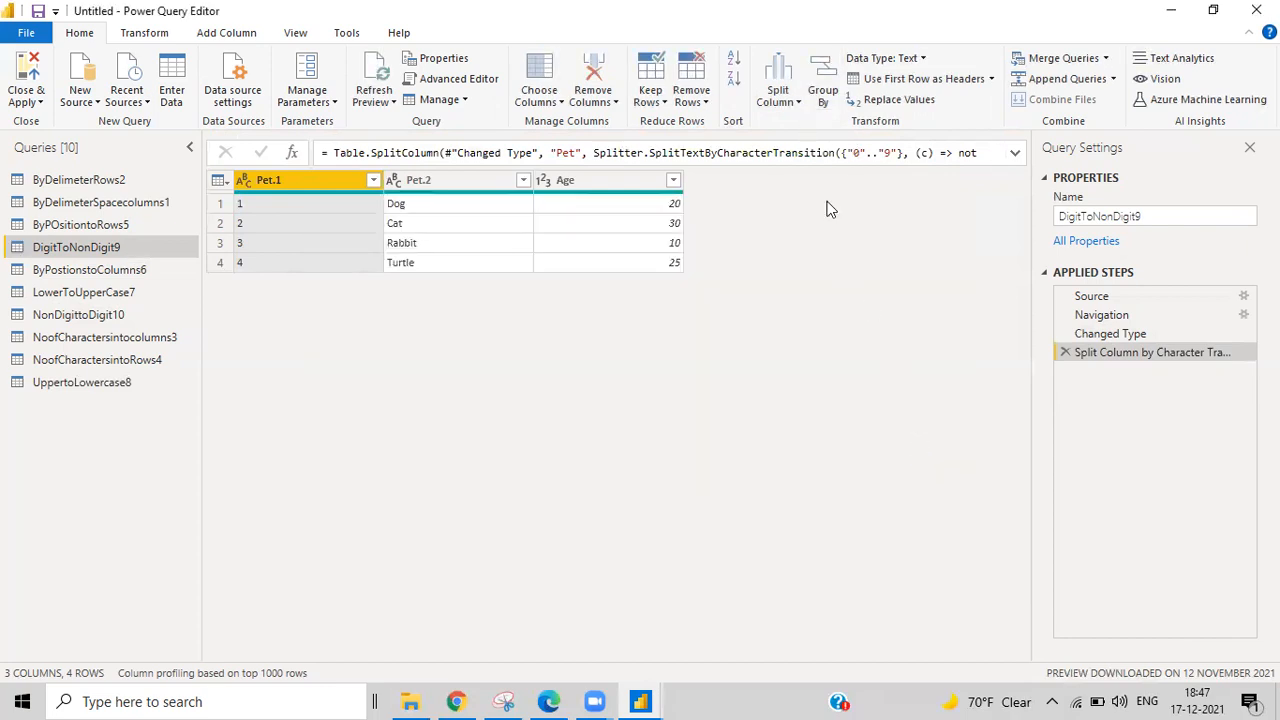
click(800, 102)
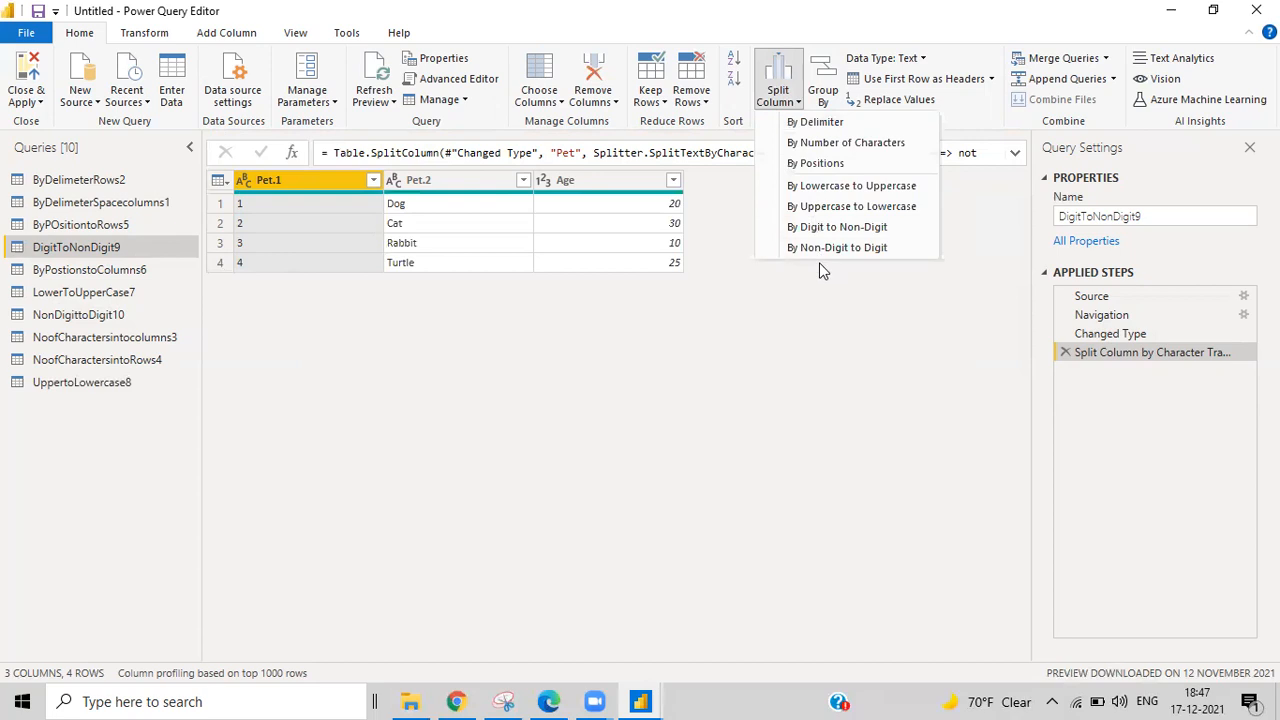
click(813, 432)
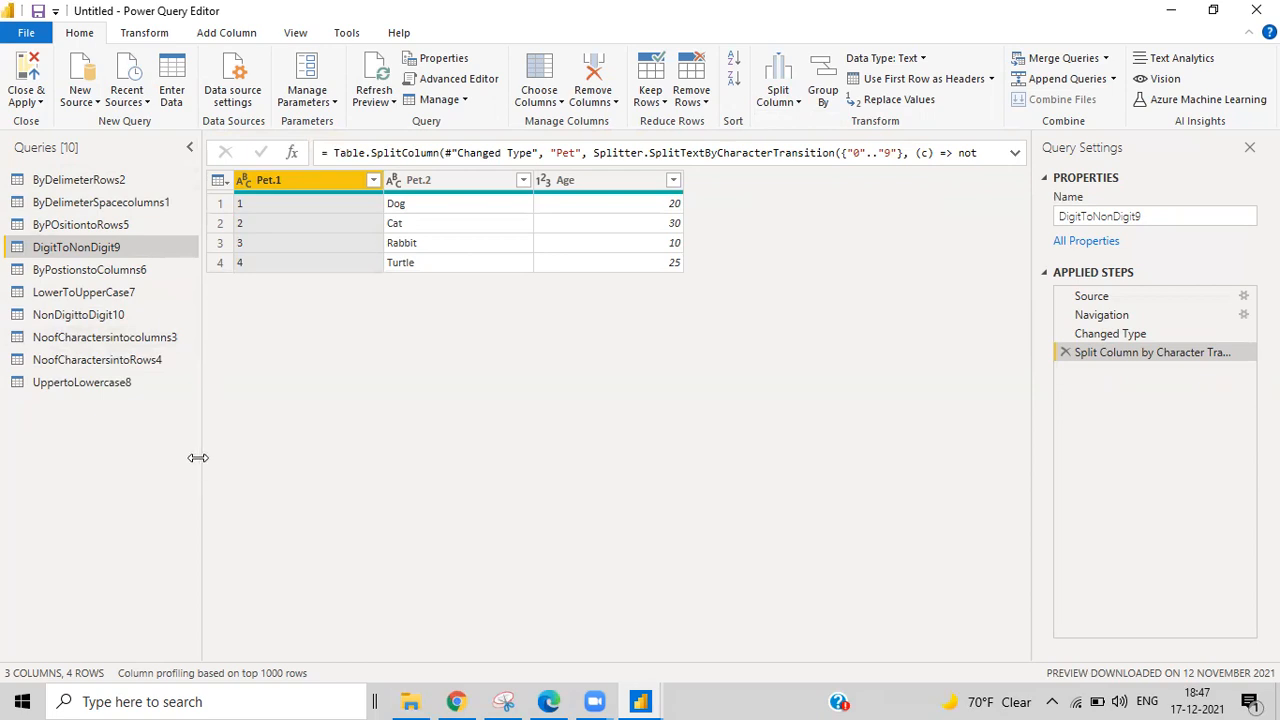
Step: Start a manually entered table and fill the first three rows of Column1 with sldkfklsdf, sdfkljsdf and sldkfjsdf
click(172, 93)
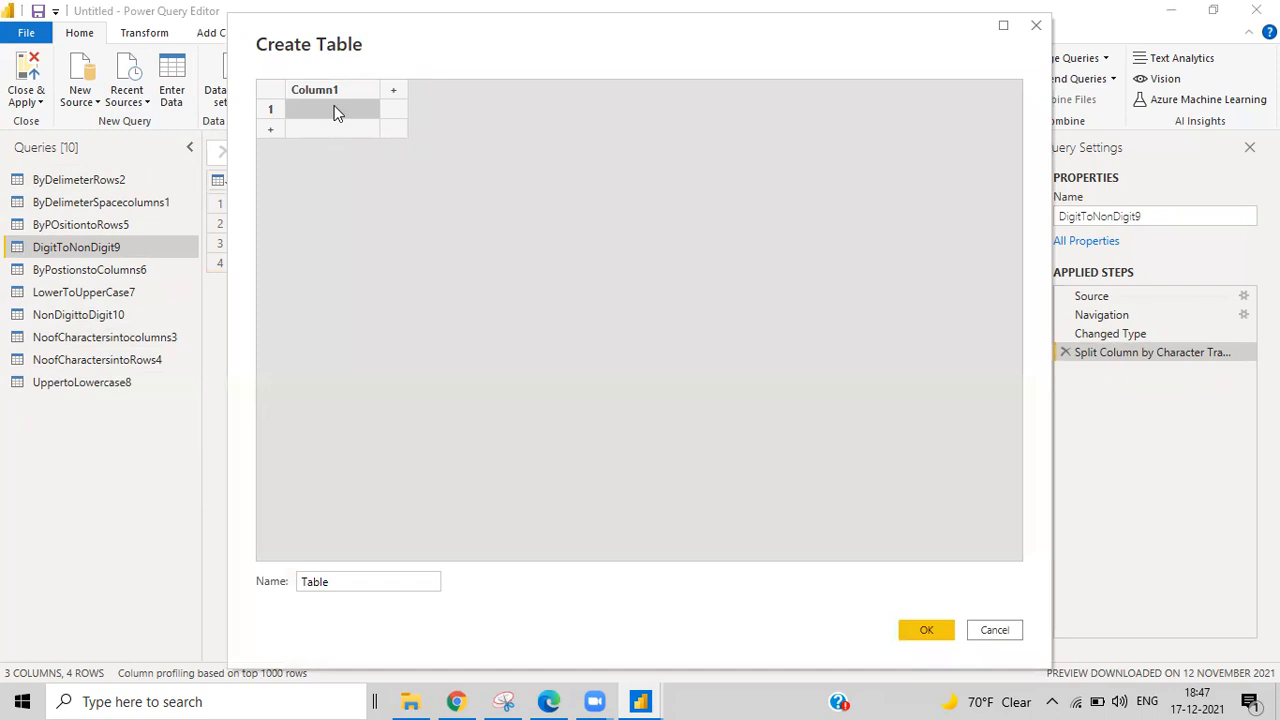
click(334, 110)
text(sldkfklsdf)
key(Return)
text(sdfkljsdf)
key(Return)
text(sldkfjsdf)
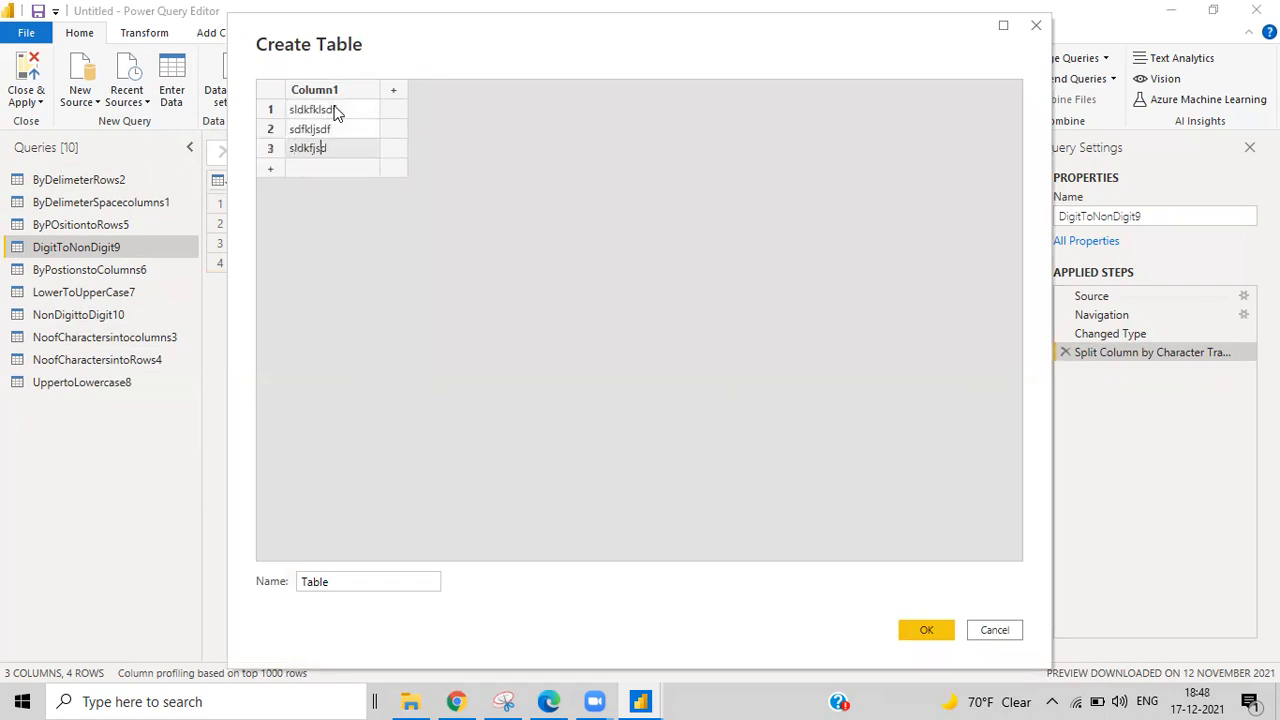
Step: Add the rows ;sdvlxcmvnlxv, ;sdvkjlkv, ;lksdhlkc, ;lzkhvoknvlkn and ksnvkbnvkl to Column1 and create the table
key(Return)
text(;sdvlxcmvnlxv)
key(Return)
text(;sdvkjlkv)
key(Return)
text(;lksdhlkc)
key(Return)
text(;lzkhvoknvlkn)
key(Return)
text(ksnvkbnvkl)
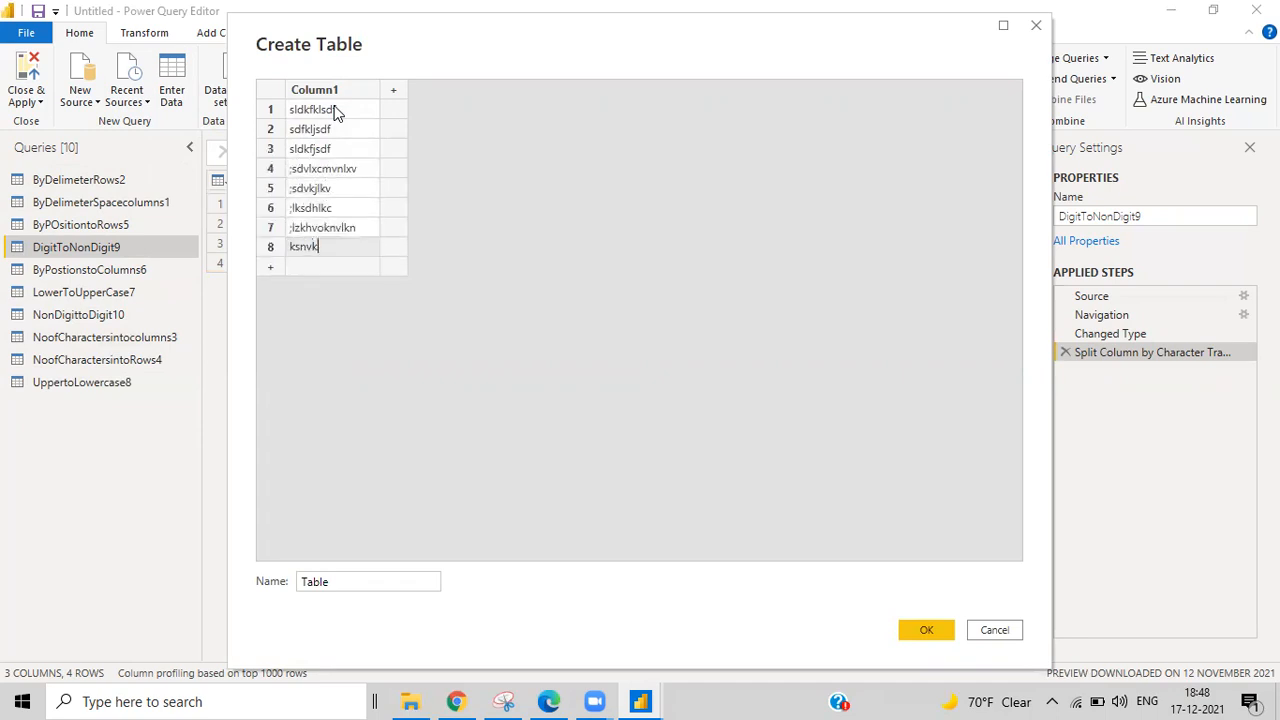
key(Return)
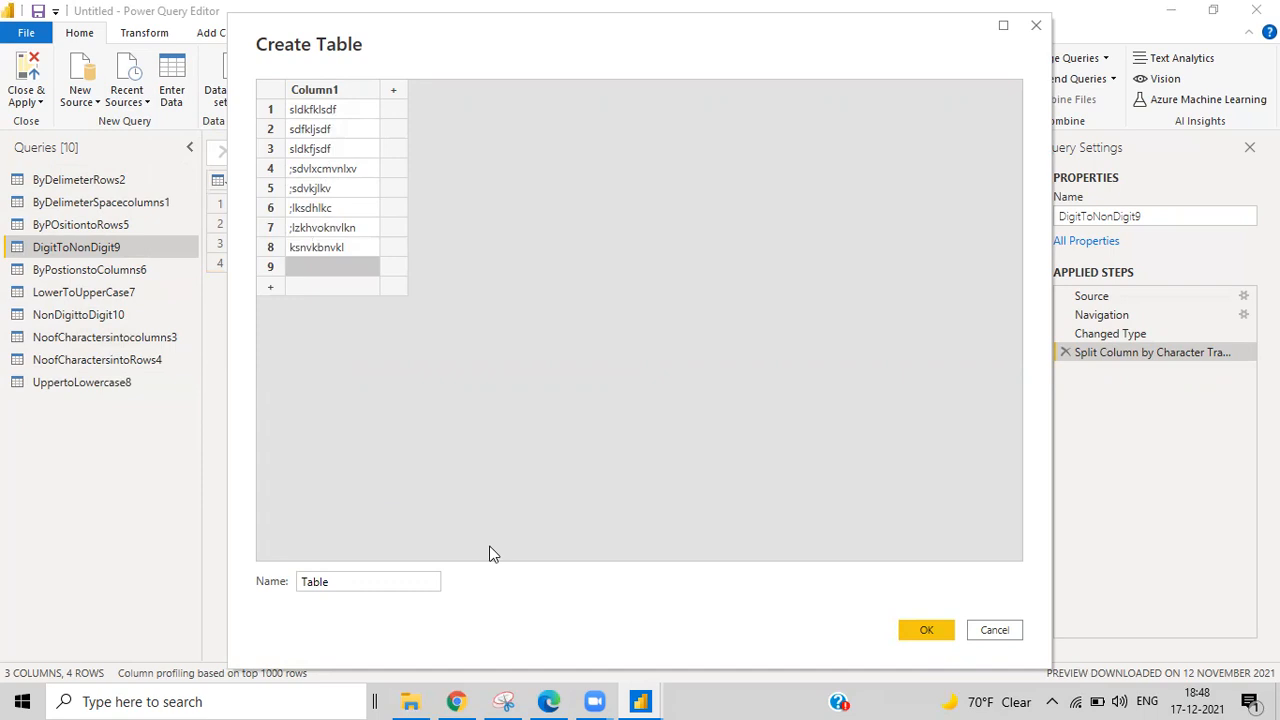
click(935, 633)
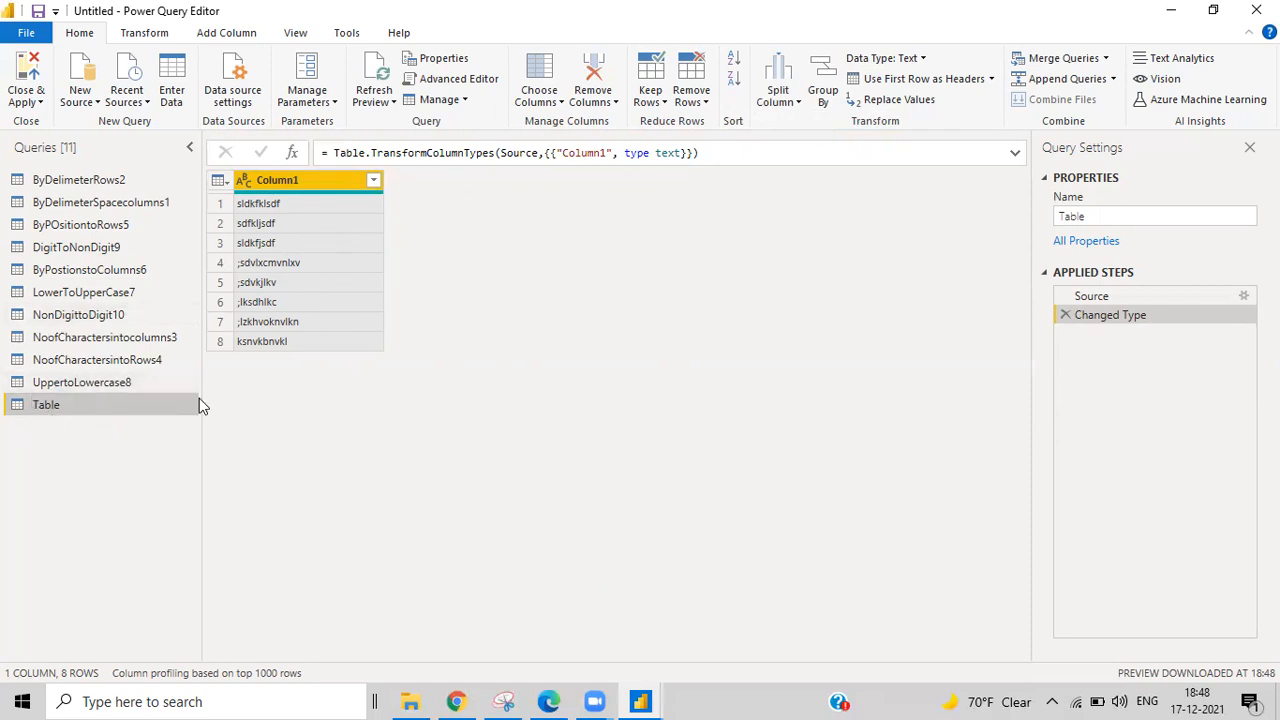
Step: Start another manually entered table with three columns and fill Column1 with lkjlk and lkhj
click(172, 85)
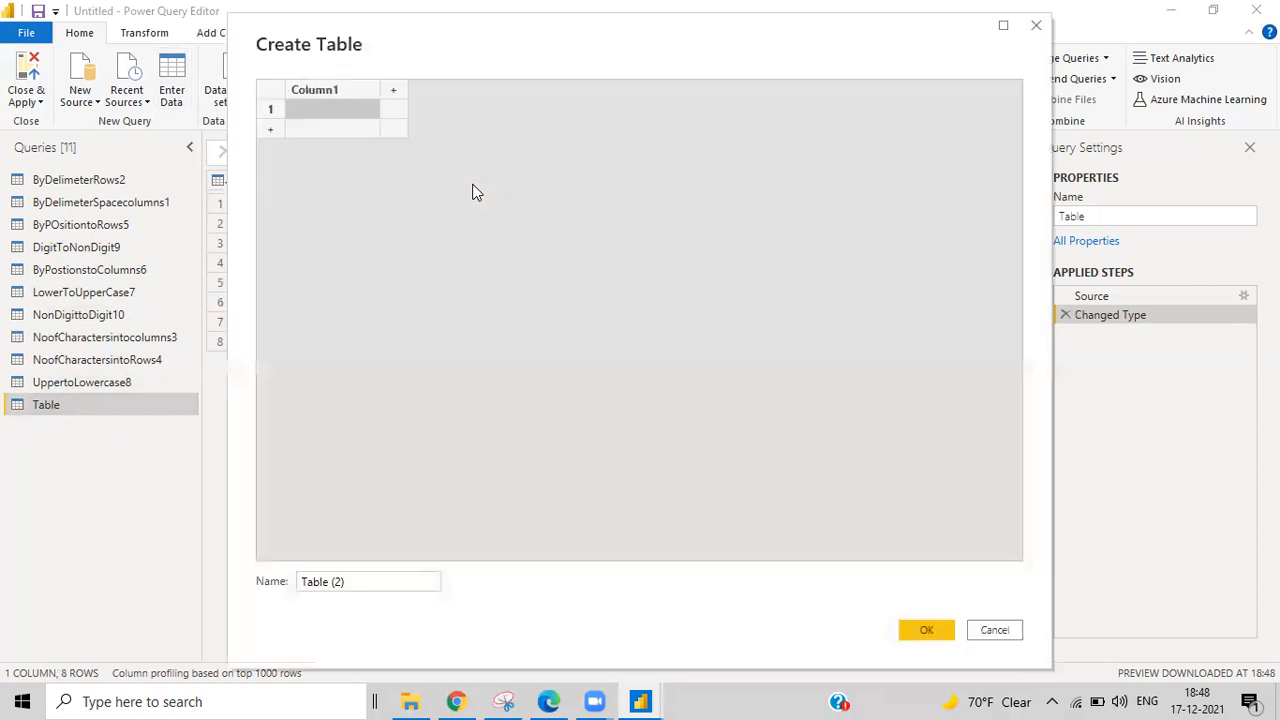
click(389, 94)
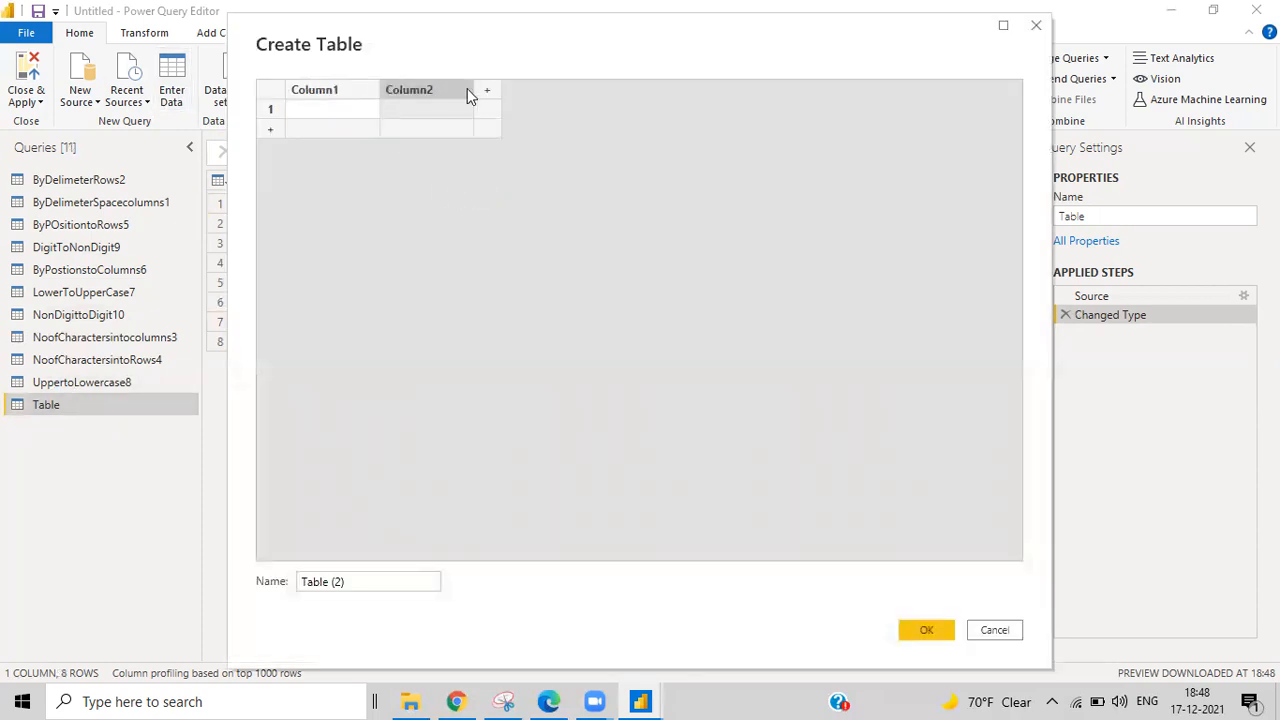
click(487, 90)
click(338, 117)
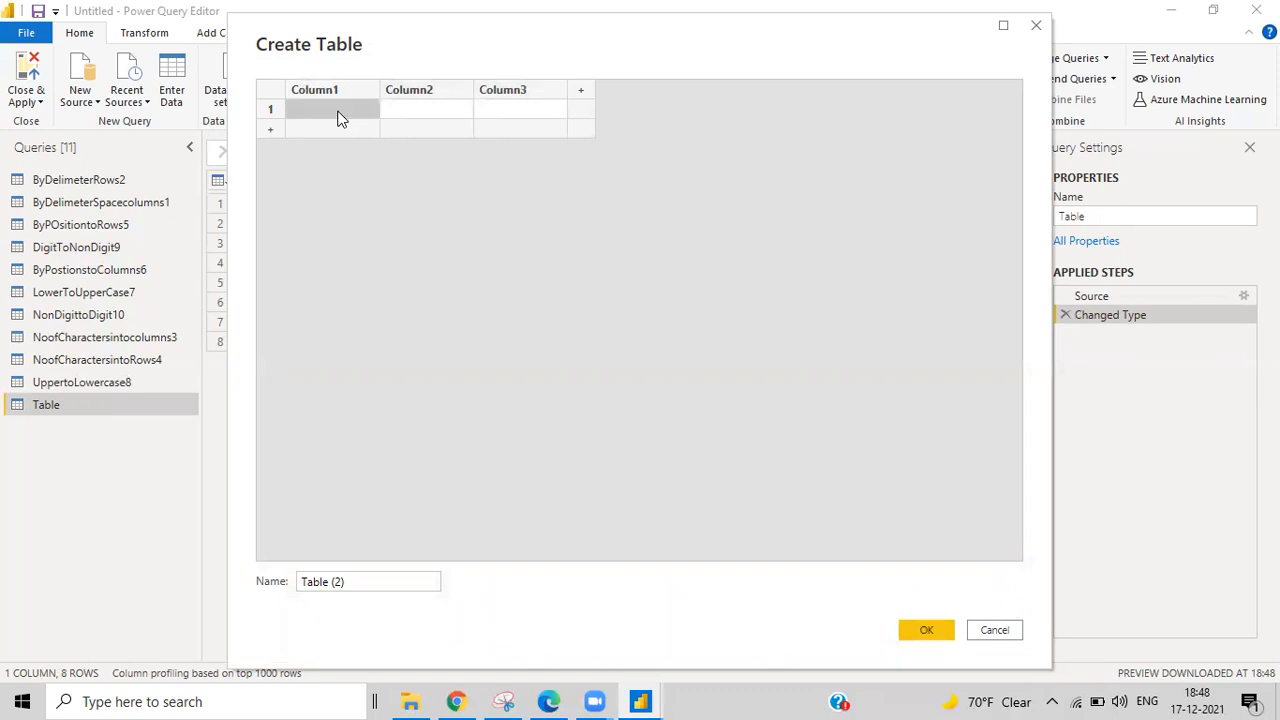
text(lkjlk)
key(Return)
text(lkhj)
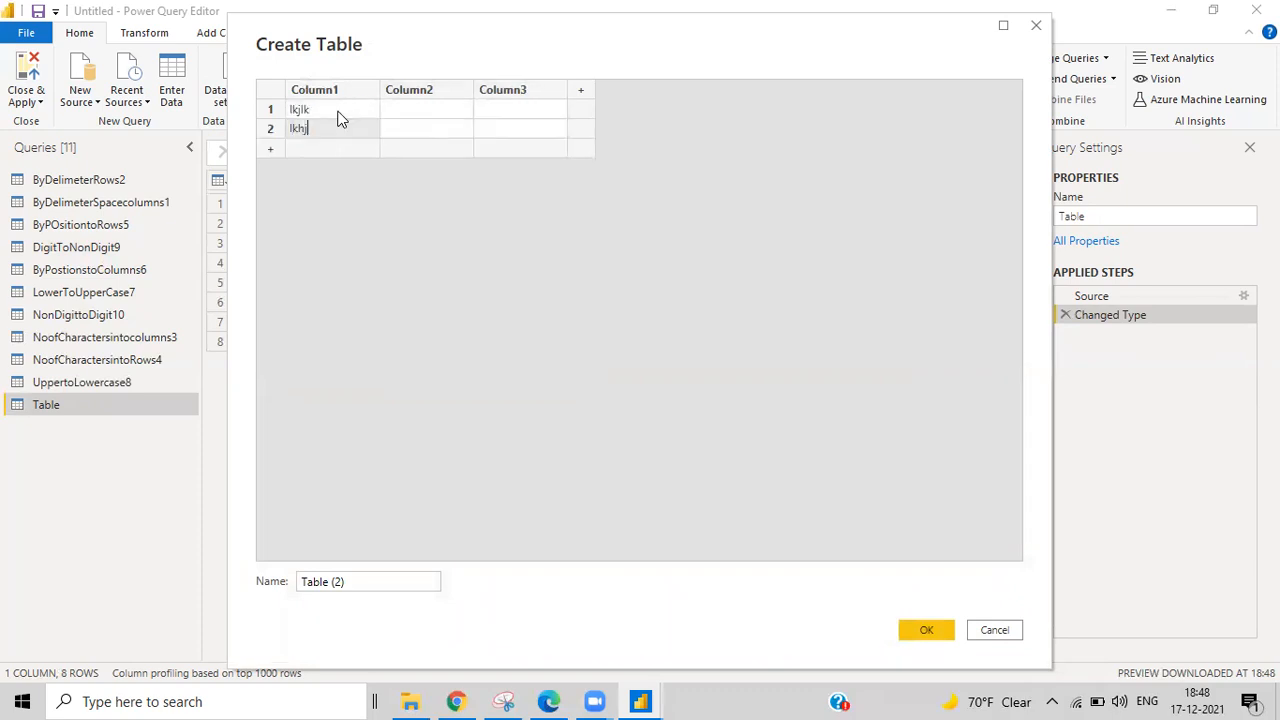
Step: Fill the first two rows of Column2 with hvhj and ljgkj
click(419, 117)
text(hvhj)
key(Return)
text(ljgkj)
key(Return)
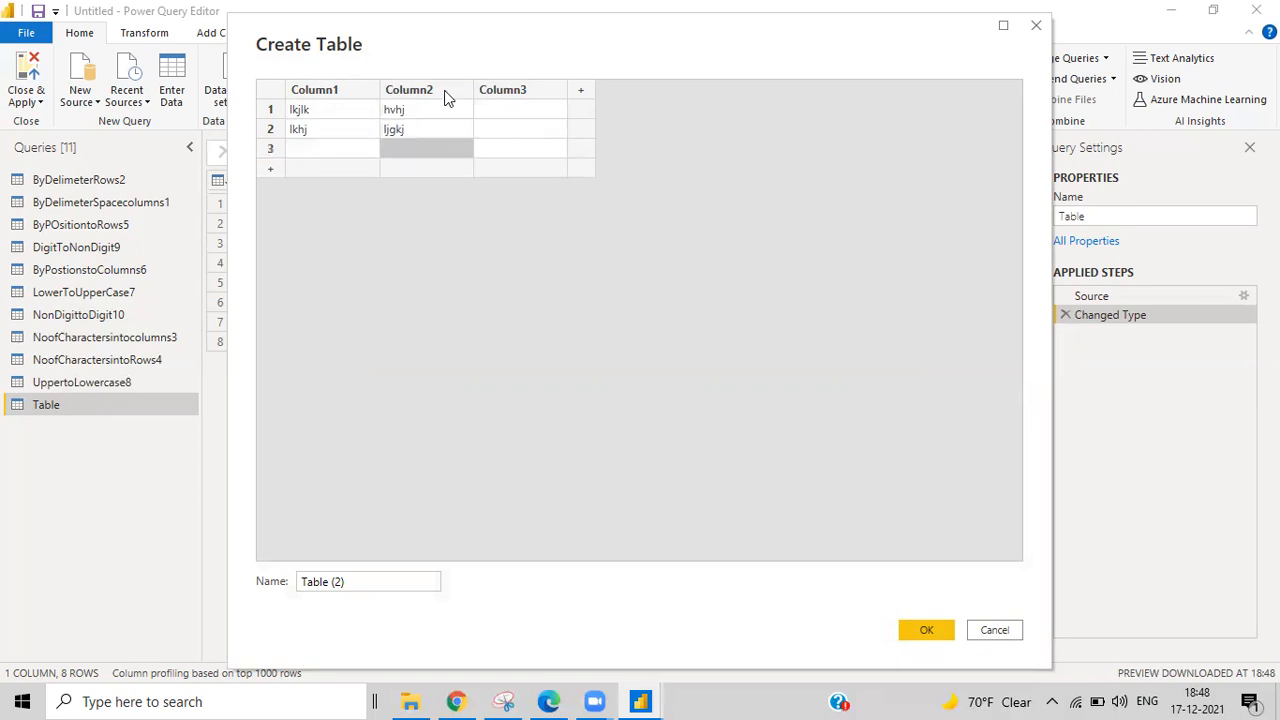
Step: Fill Column3 with mhvhjljgk, kjhg and mhjbjk, and create the three-column table
click(503, 108)
text(mhvhjgk)
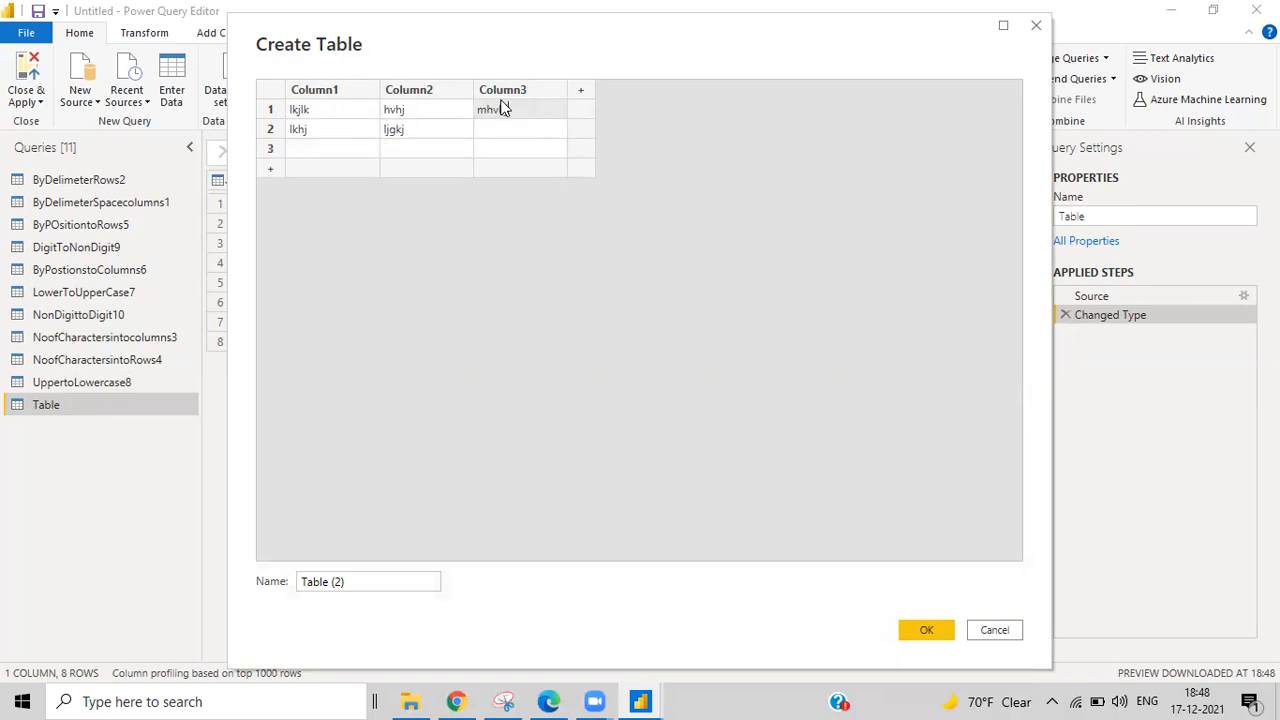
key(Return)
text(kjhg)
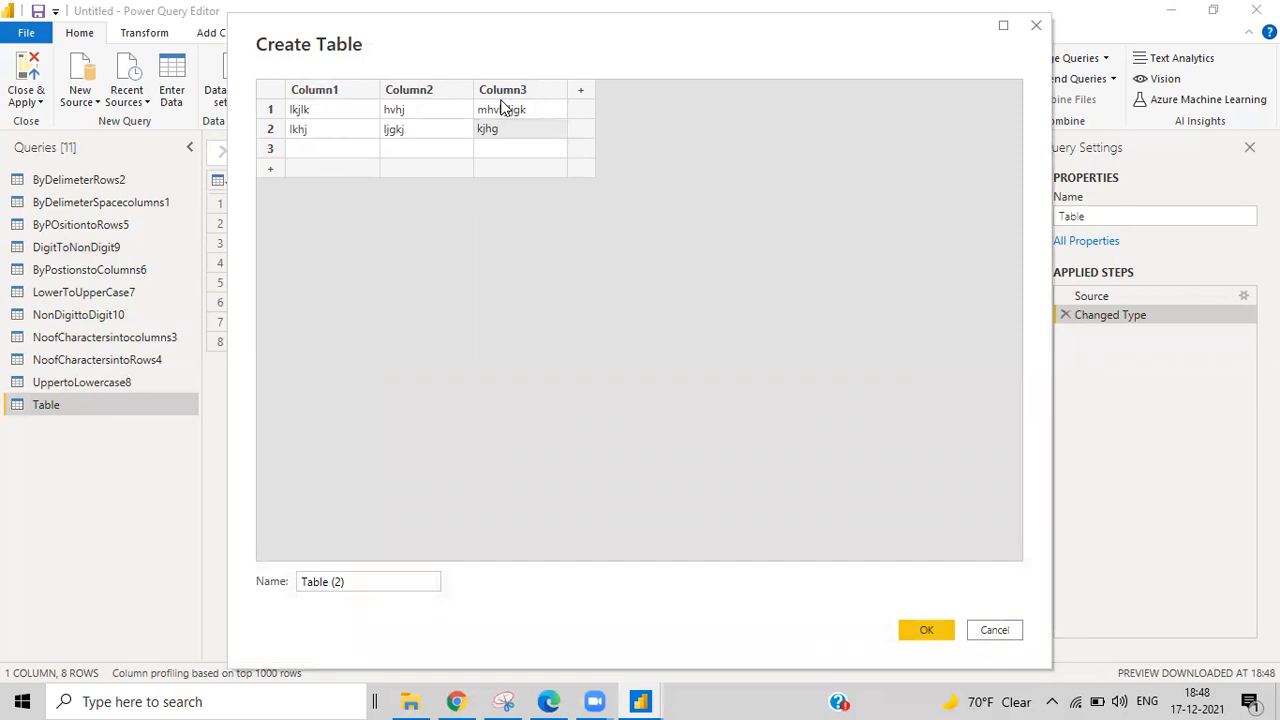
key(Return)
text(mhjbjk)
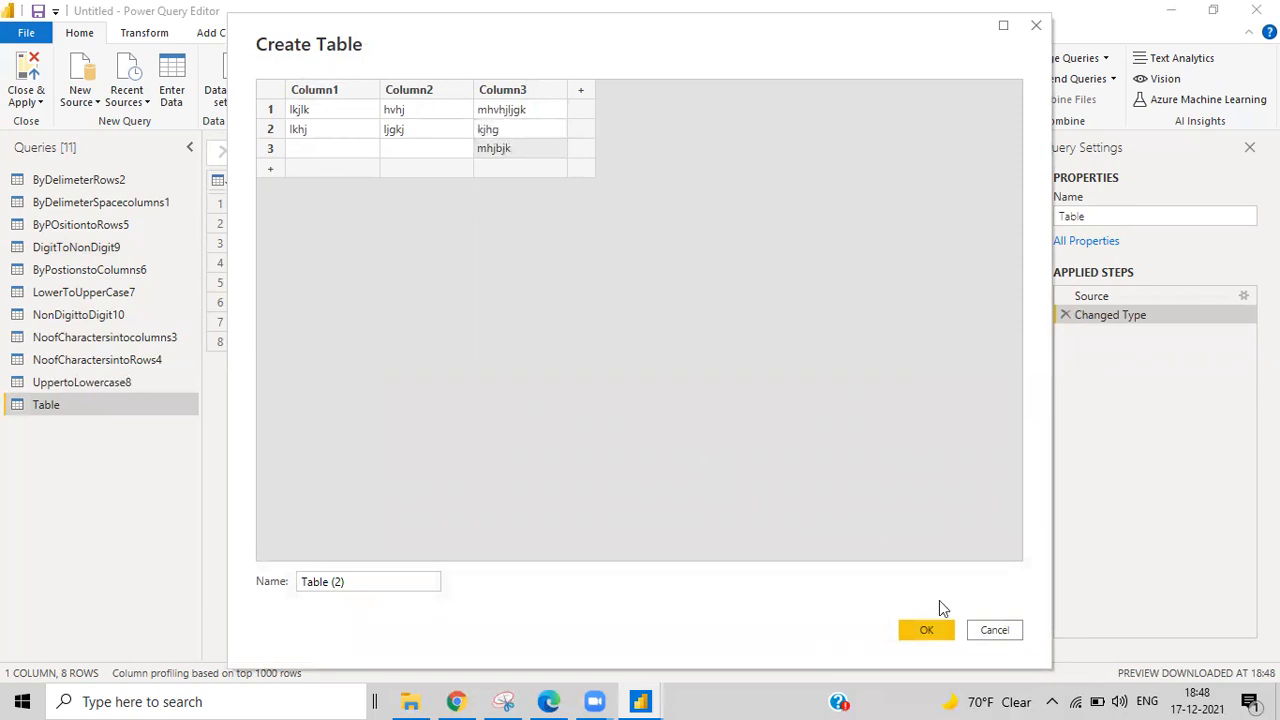
click(920, 624)
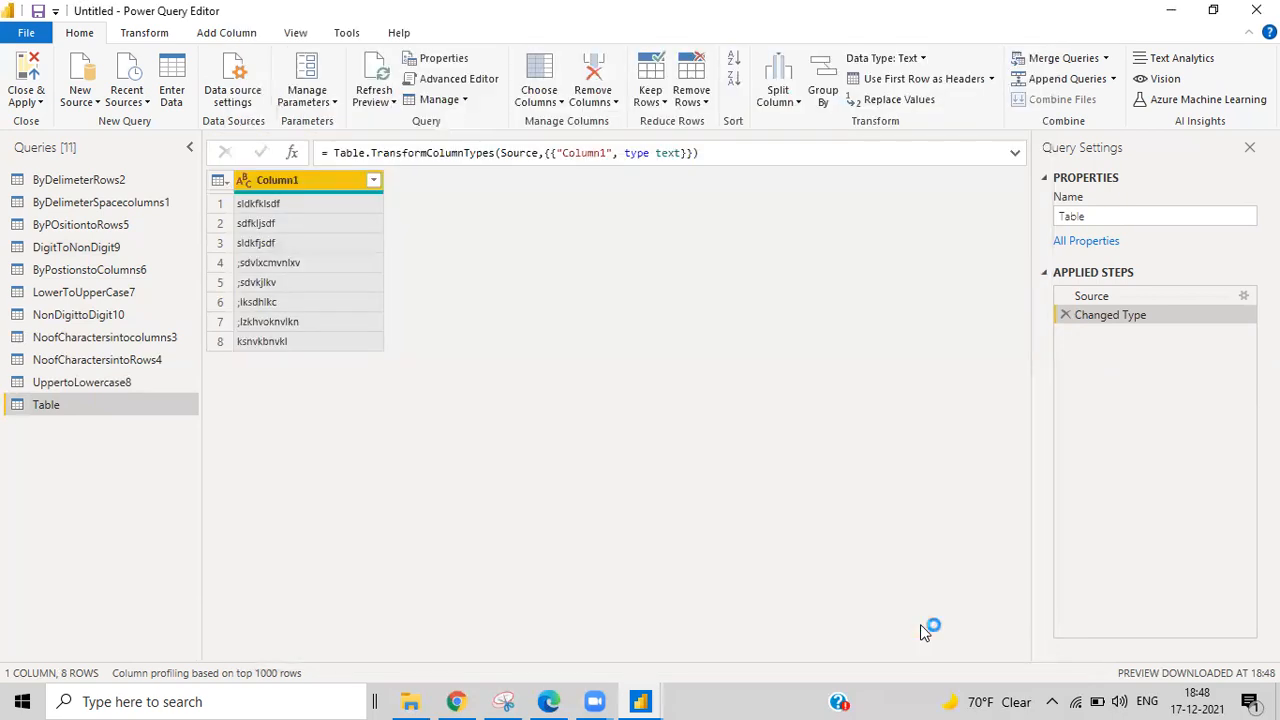